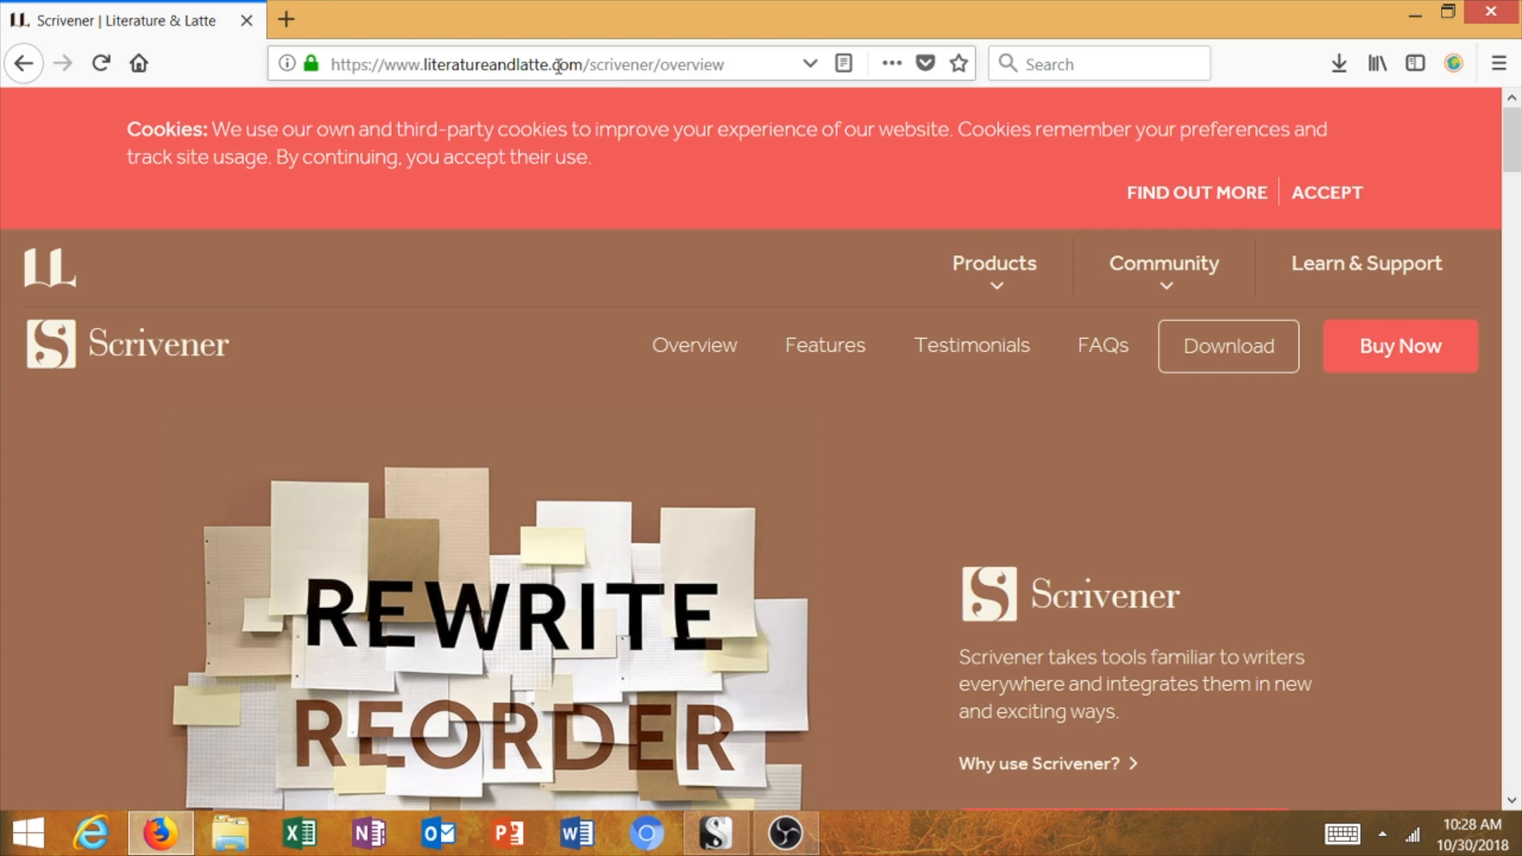
# Look over the Scrivener overview page and open the page for buying Scrivener.
pyautogui.scroll(-3, 656, 309)
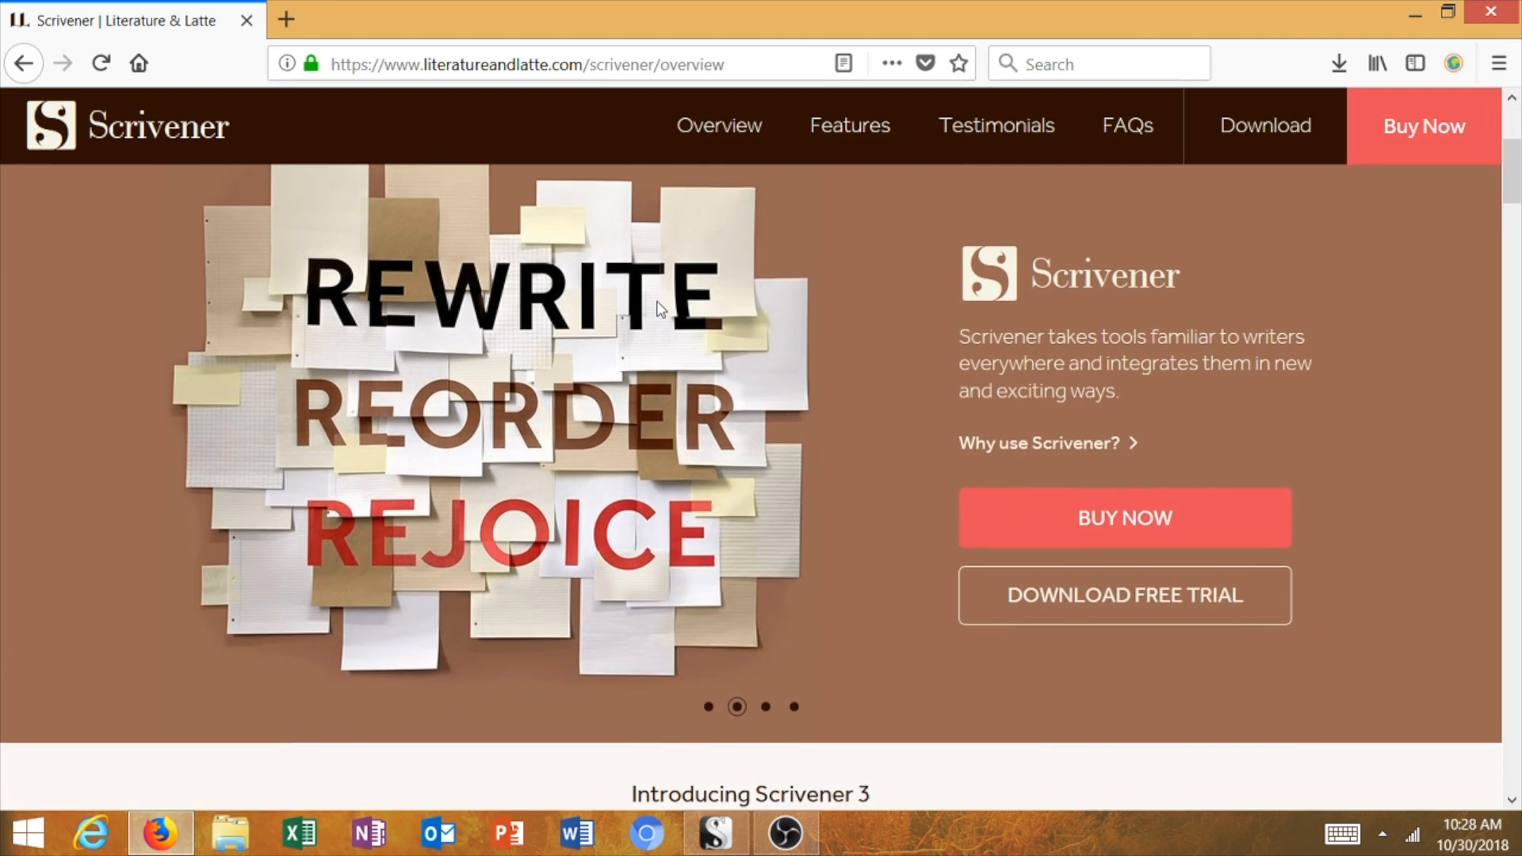
pyautogui.scroll(-3, 657, 303)
pyautogui.scroll(3, 657, 303)
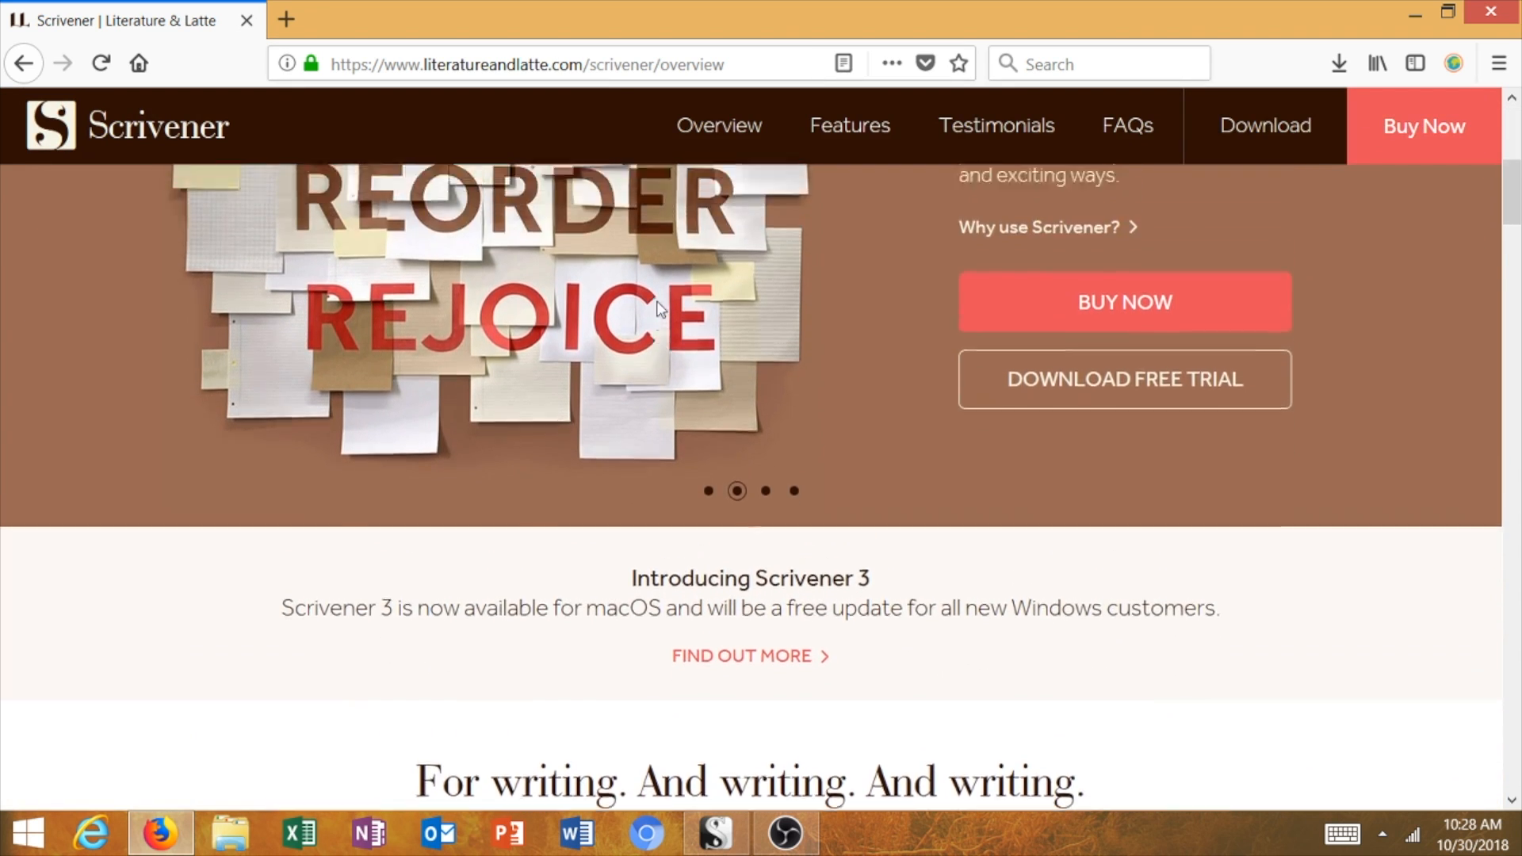
pyautogui.scroll(3, 657, 302)
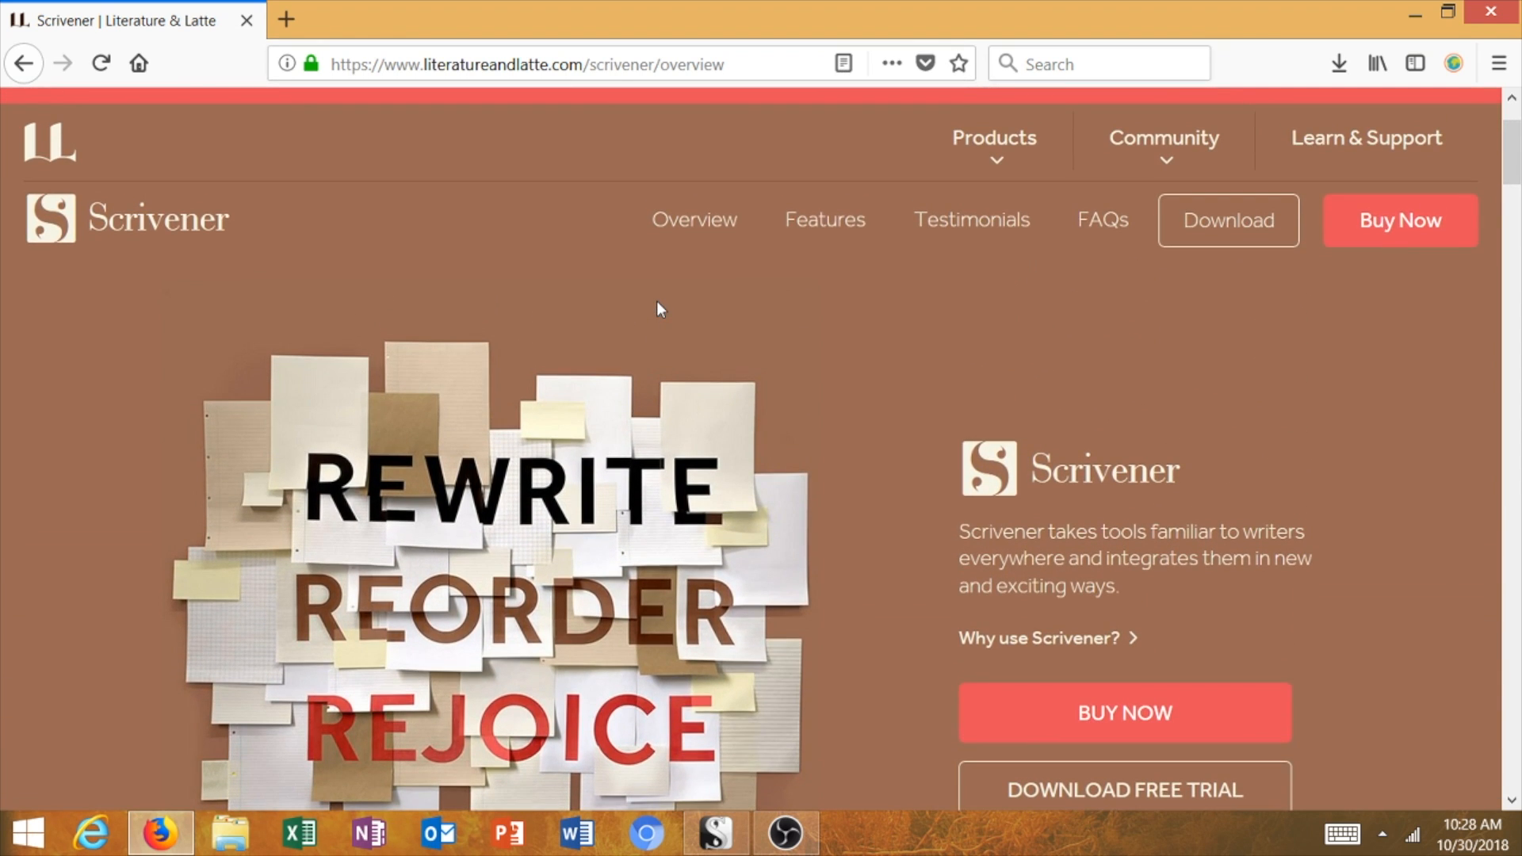
pyautogui.scroll(-1, 656, 301)
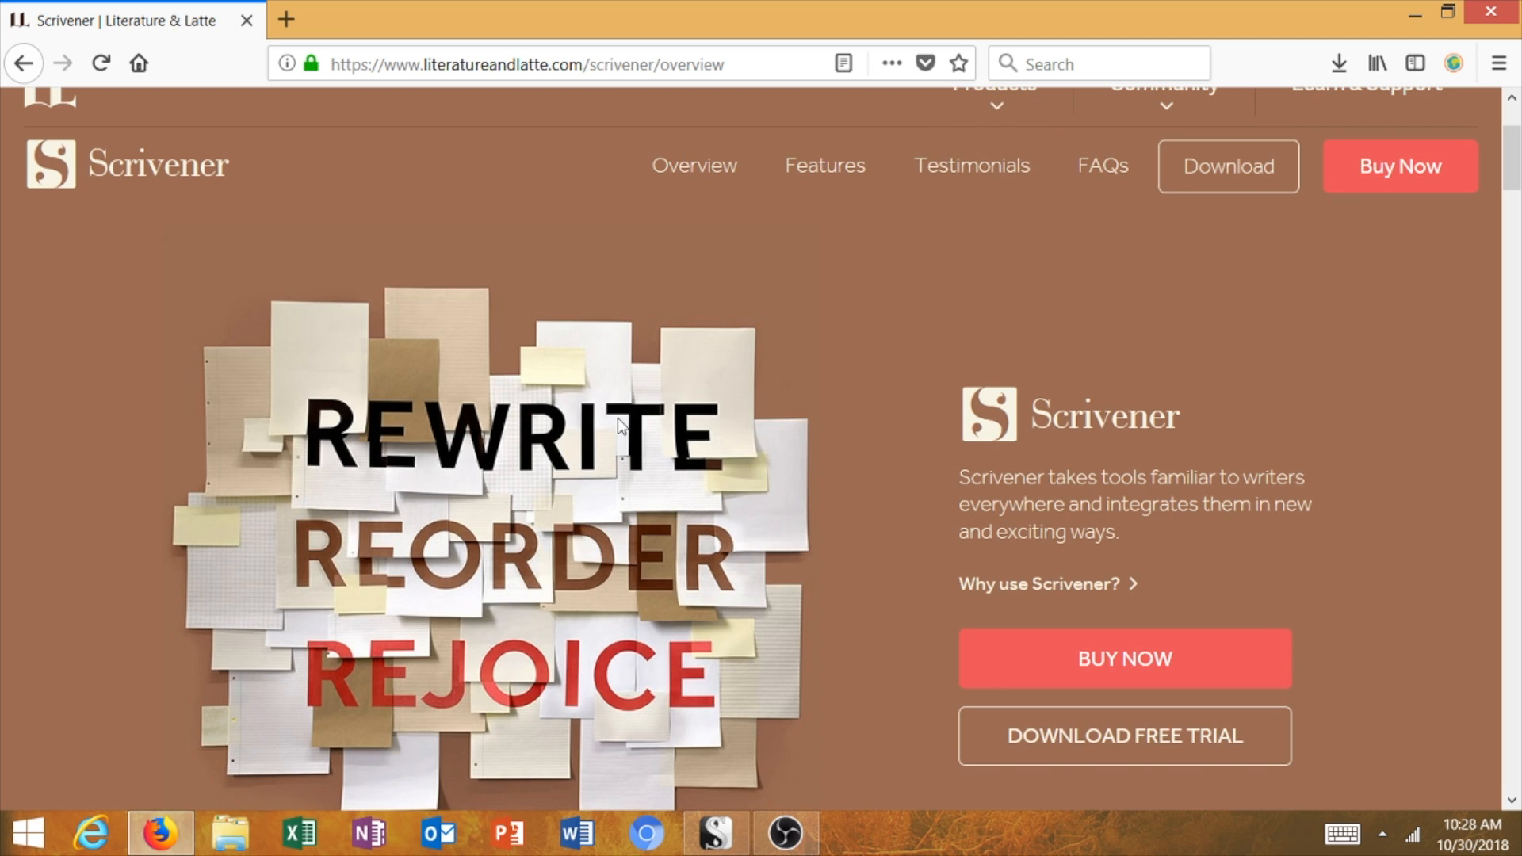
pyautogui.scroll(1, 623, 425)
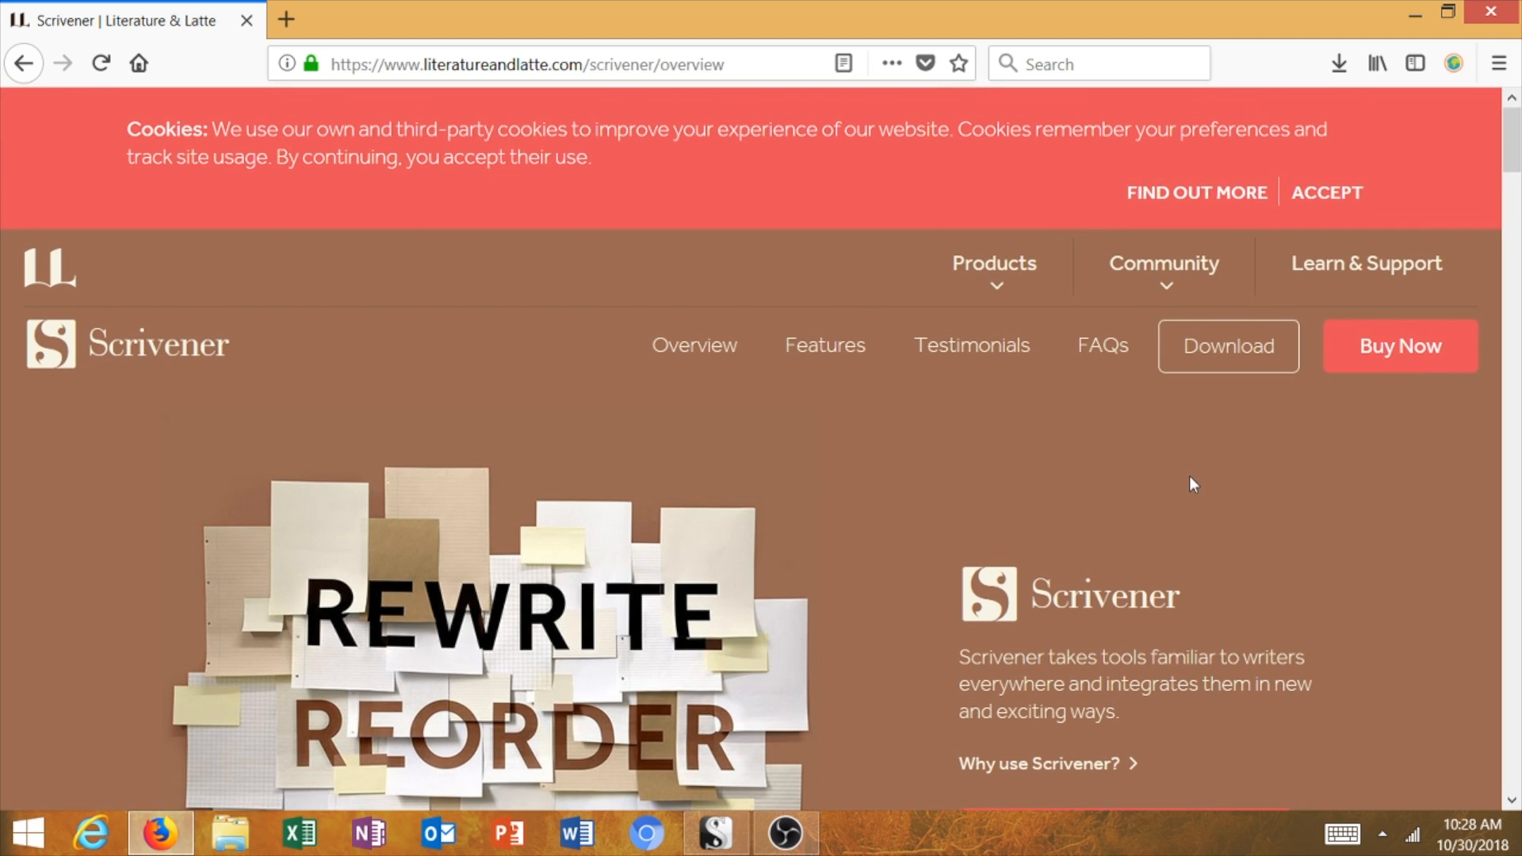
pyautogui.scroll(-3, 1192, 483)
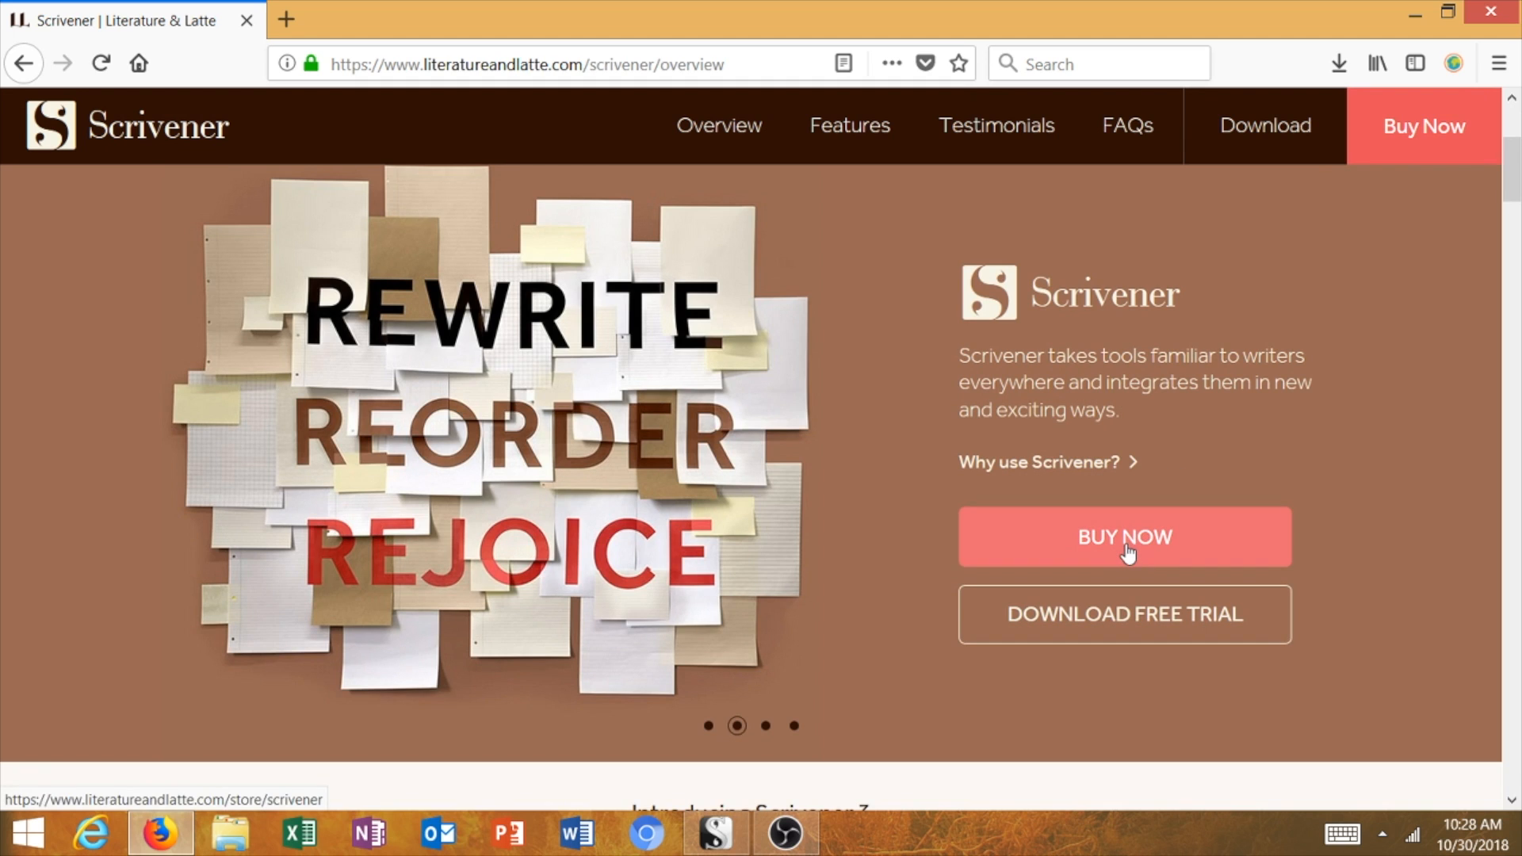
pyautogui.click(1127, 553)
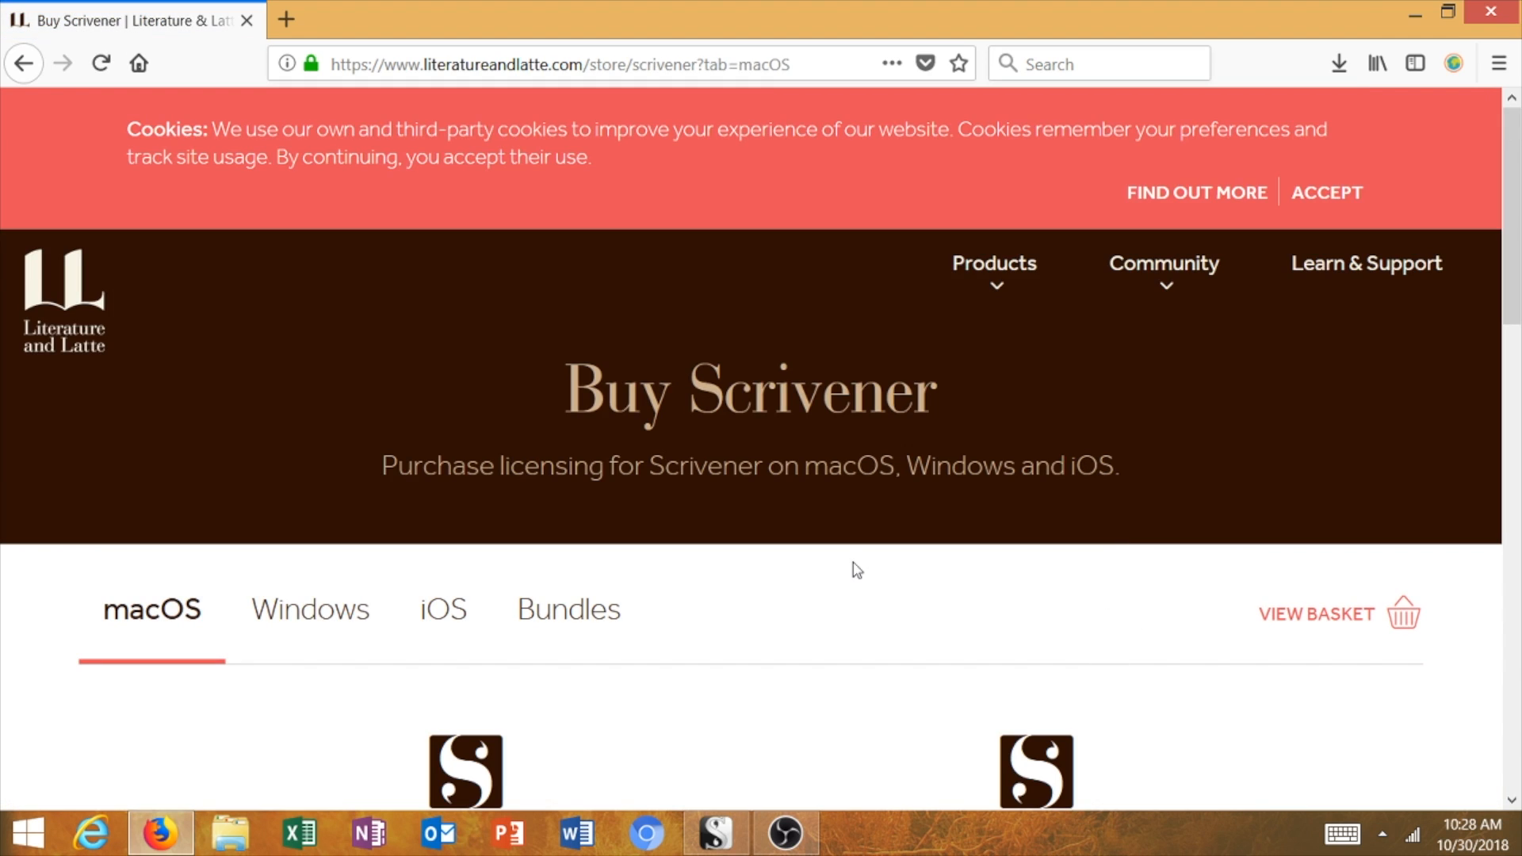
# Examine the macOS licence options and prices on the Buy Scrivener page.
pyautogui.scroll(-5, 856, 570)
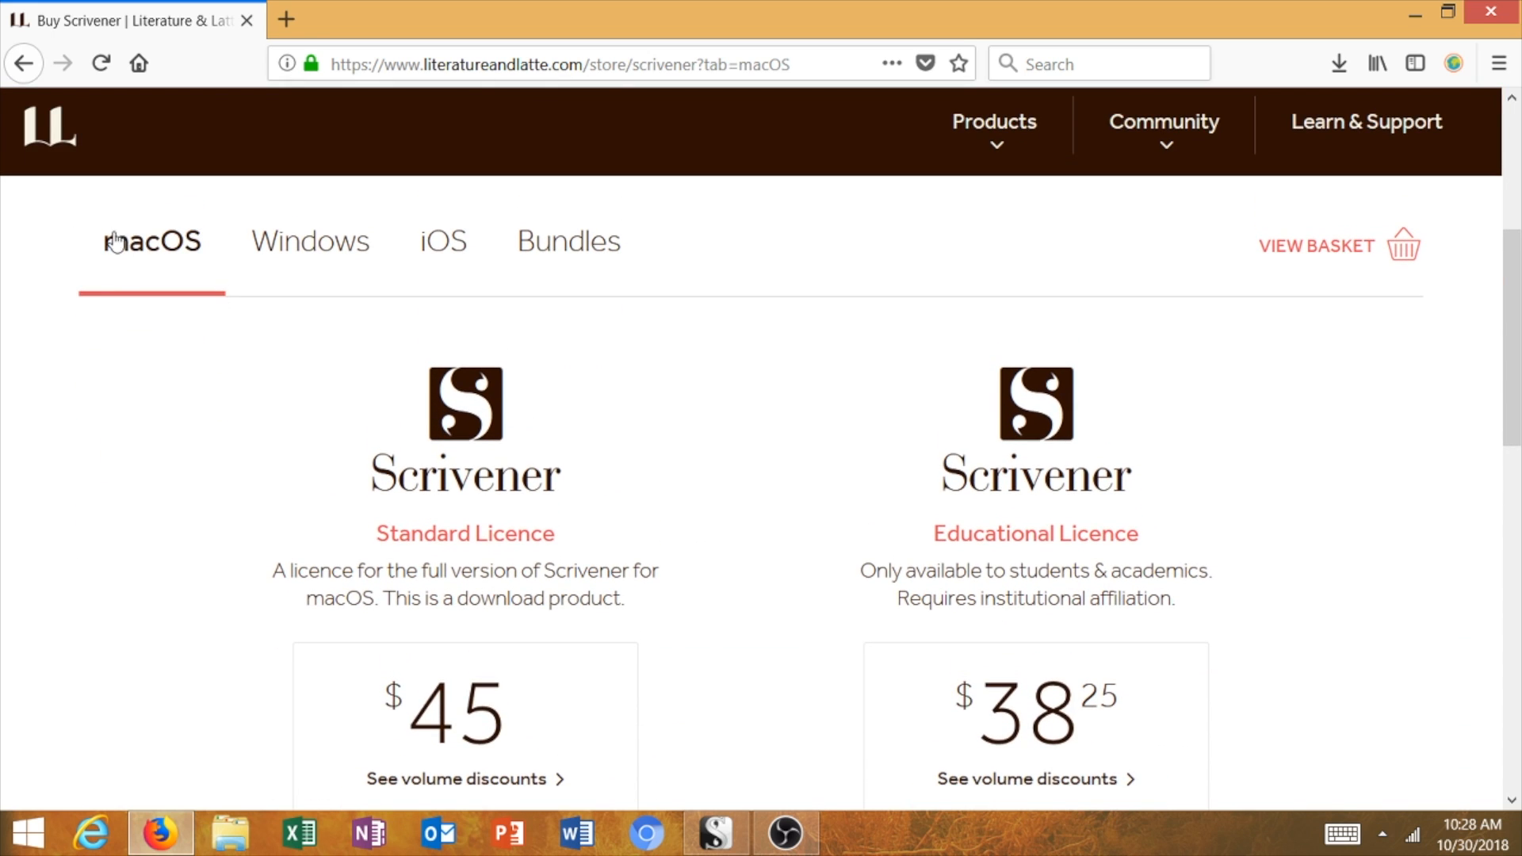
pyautogui.scroll(-3, 856, 551)
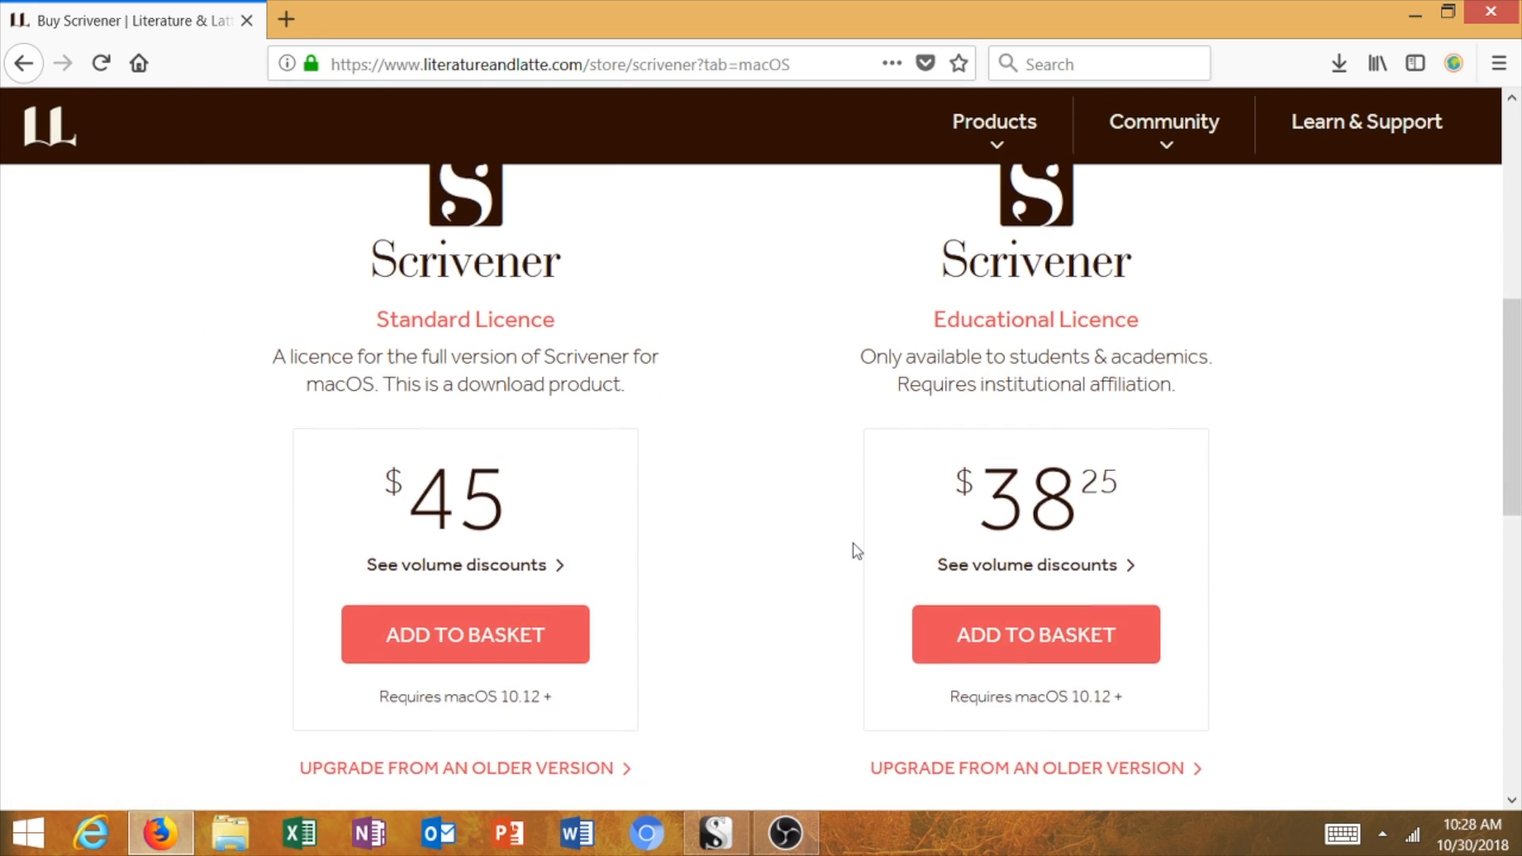
pyautogui.scroll(10, 855, 551)
pyautogui.scroll(-2, 856, 550)
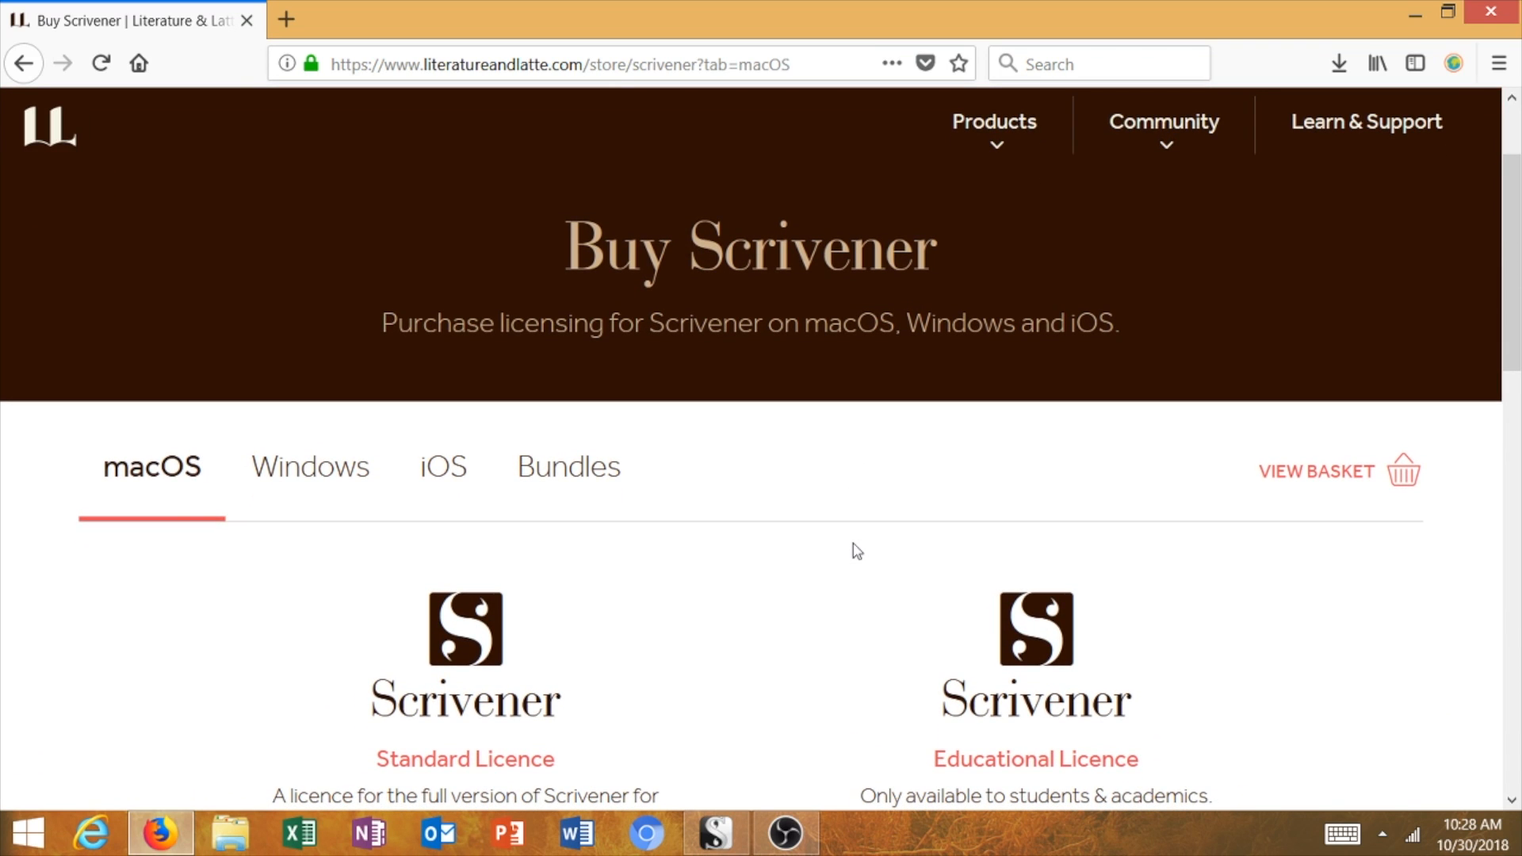
pyautogui.scroll(-2, 856, 551)
pyautogui.scroll(5, 857, 551)
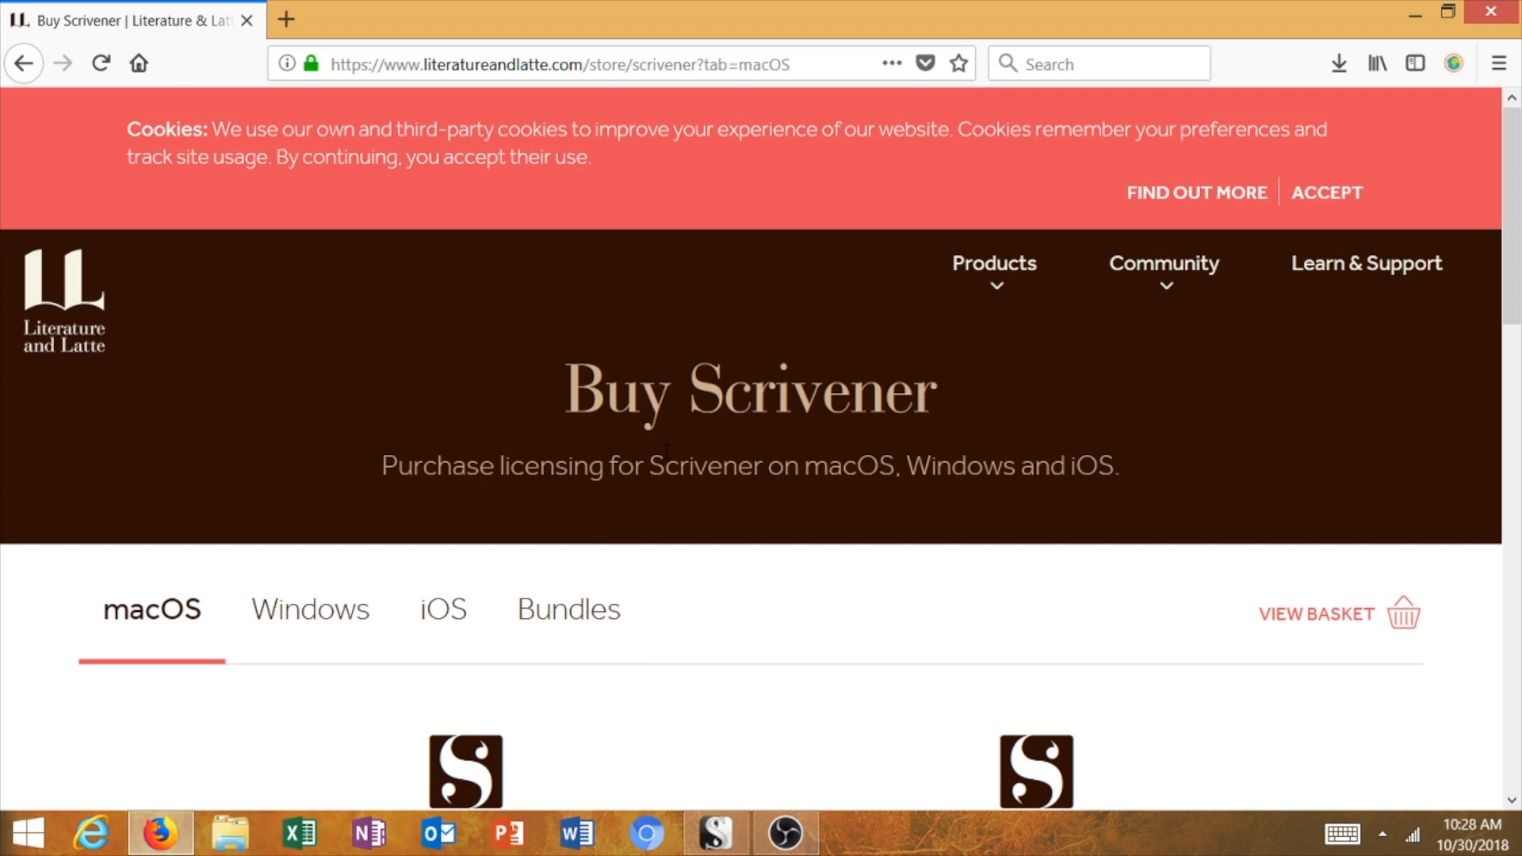
# Switch to Scrivener, reposition the New Project window and show the Fiction templates.
pyautogui.click(720, 831)
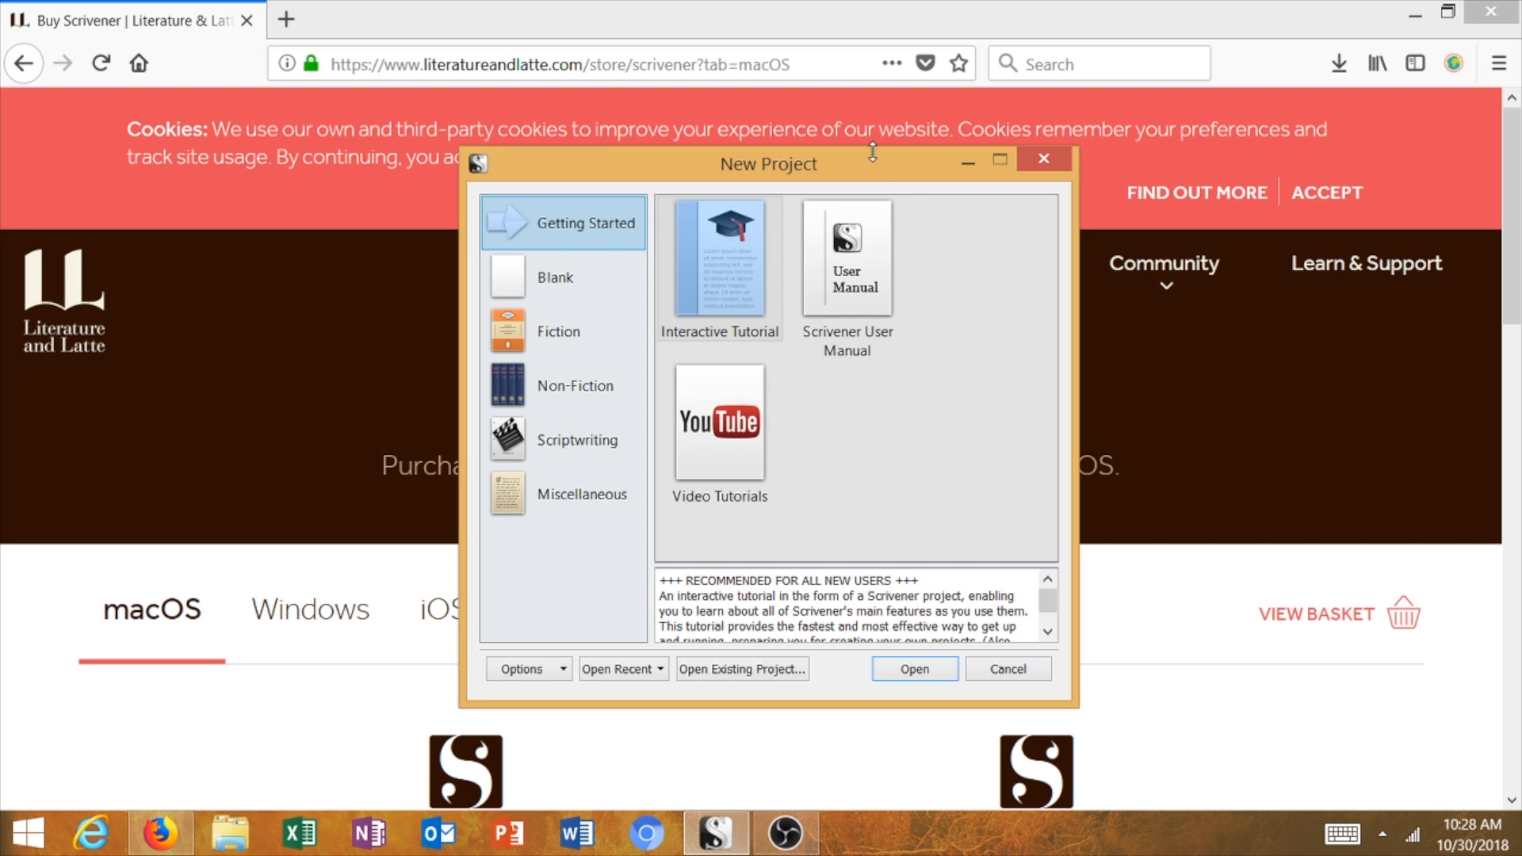
pyautogui.moveTo(880, 166); pyautogui.dragTo(767, 146)
pyautogui.click(564, 250)
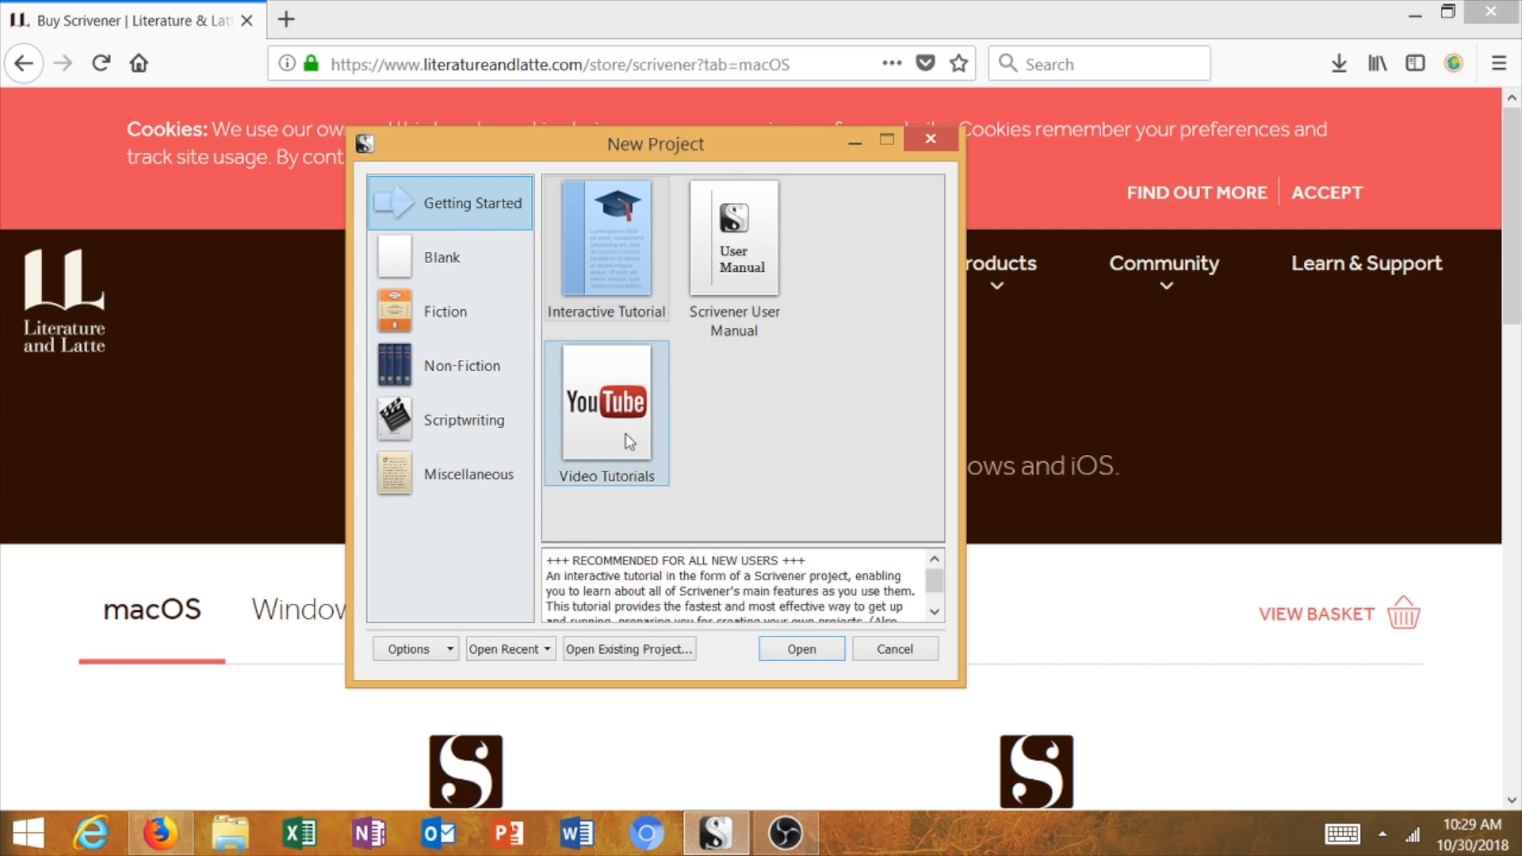
pyautogui.click(446, 317)
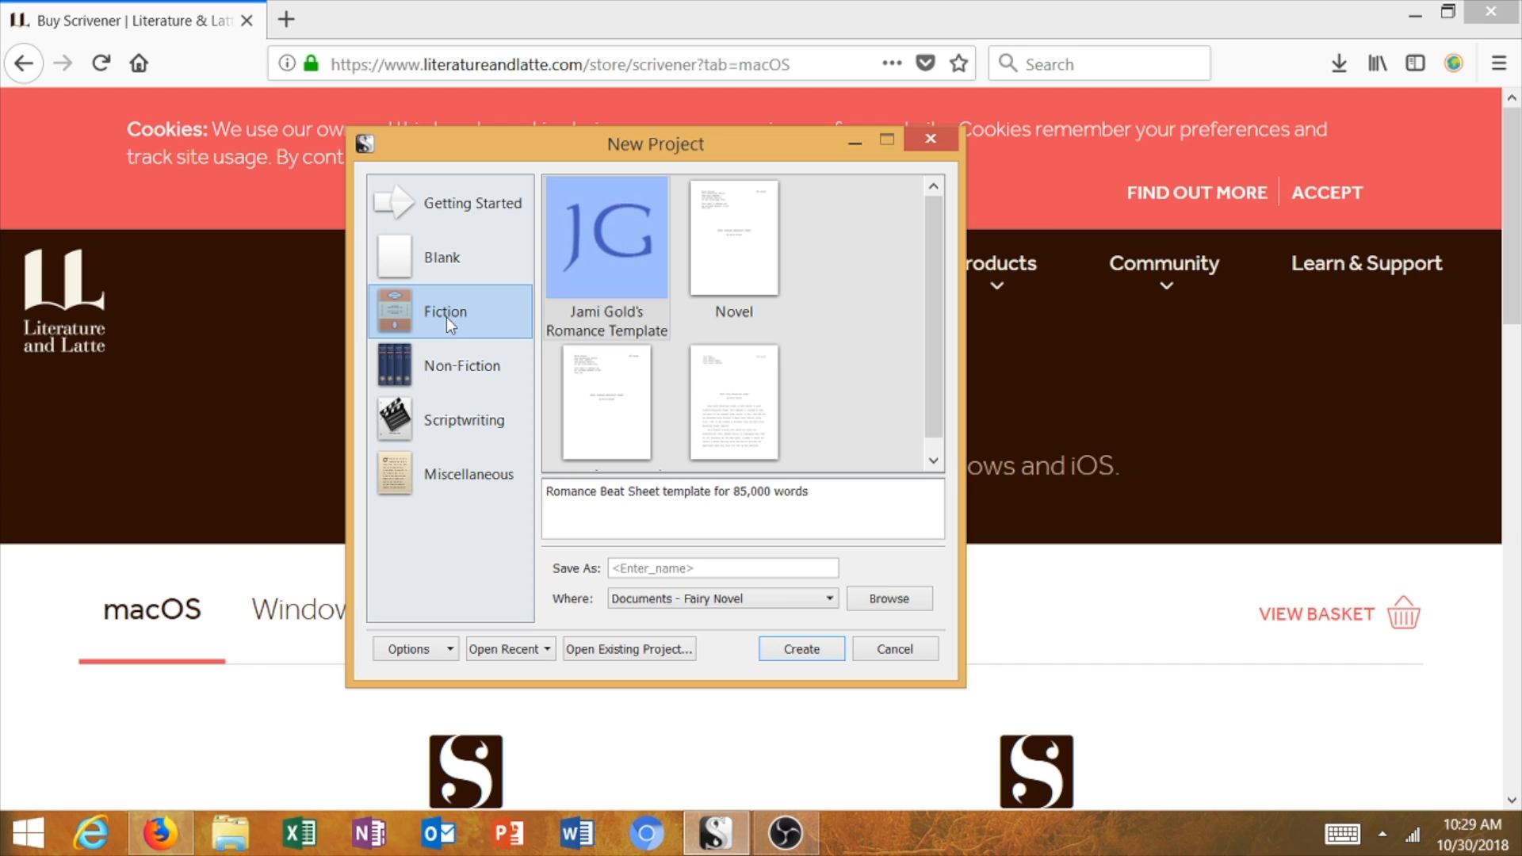
# Look through the Fiction templates and select the Novel template for the new project.
pyautogui.click(607, 260)
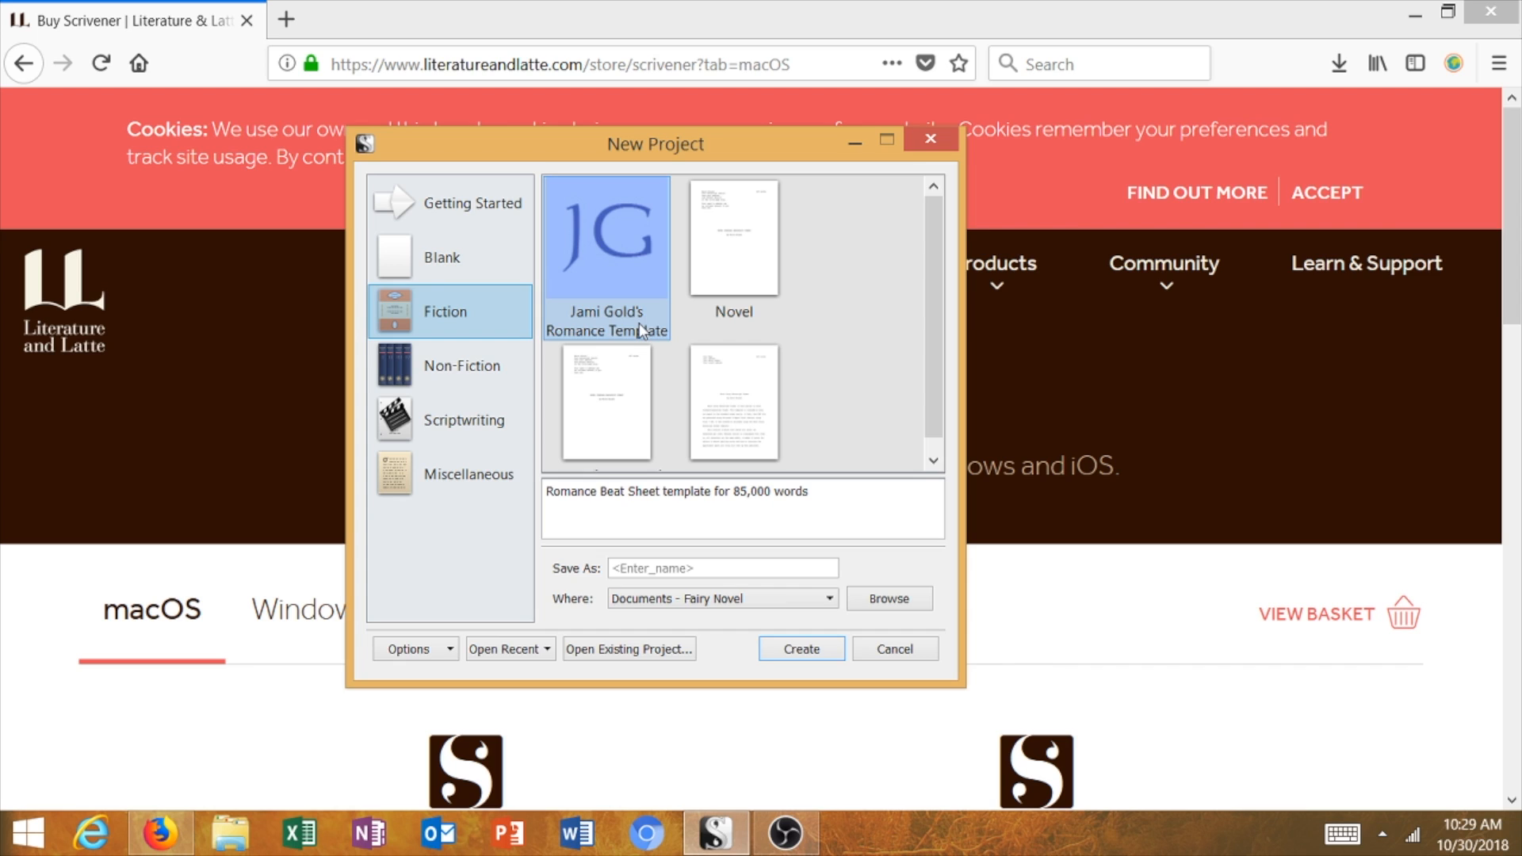
pyautogui.scroll(-1, 642, 331)
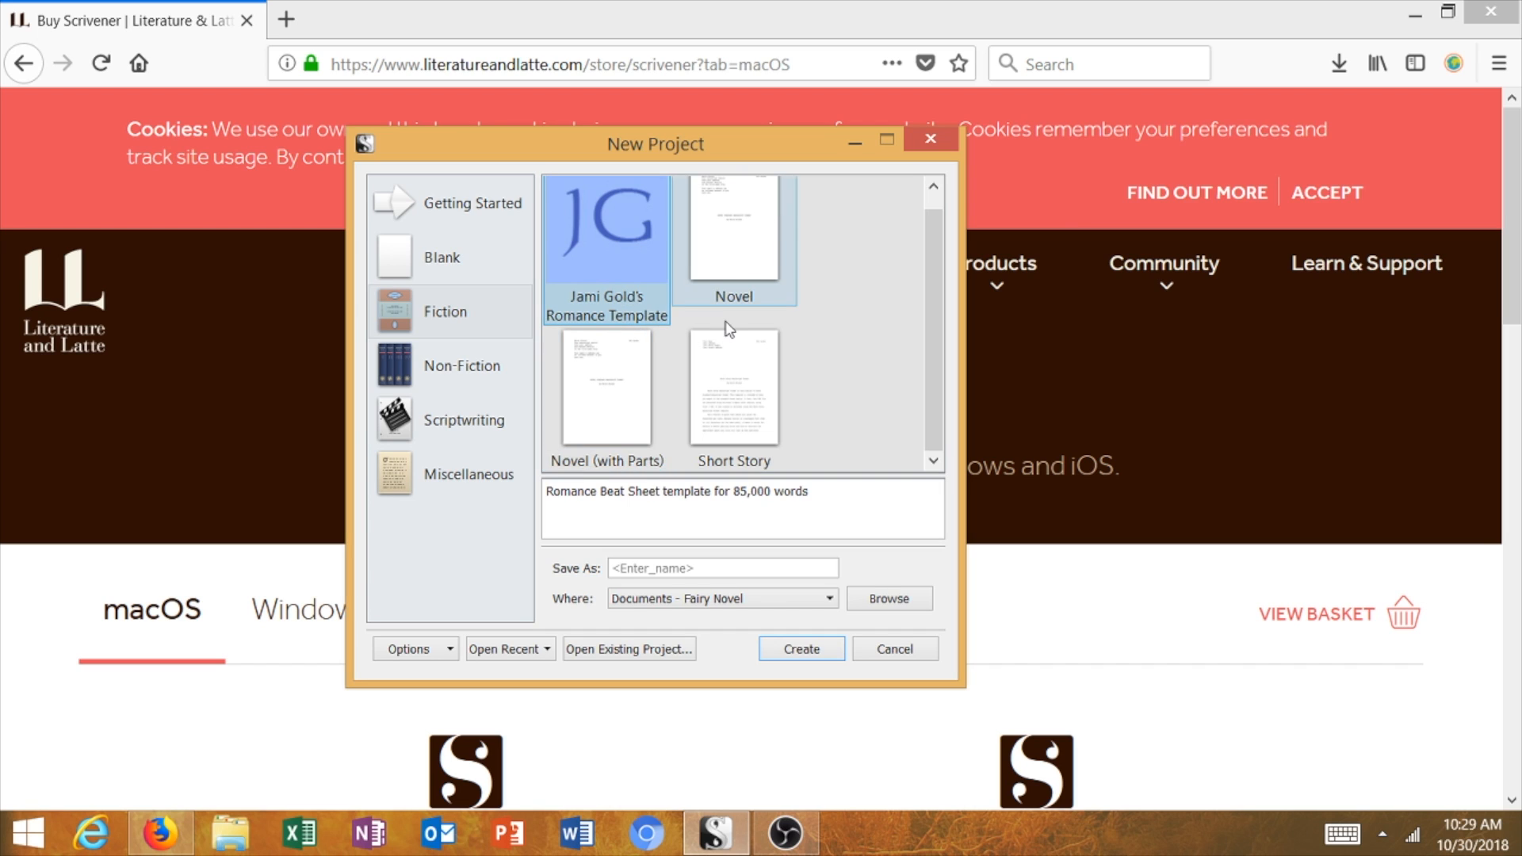
pyautogui.scroll(1, 719, 206)
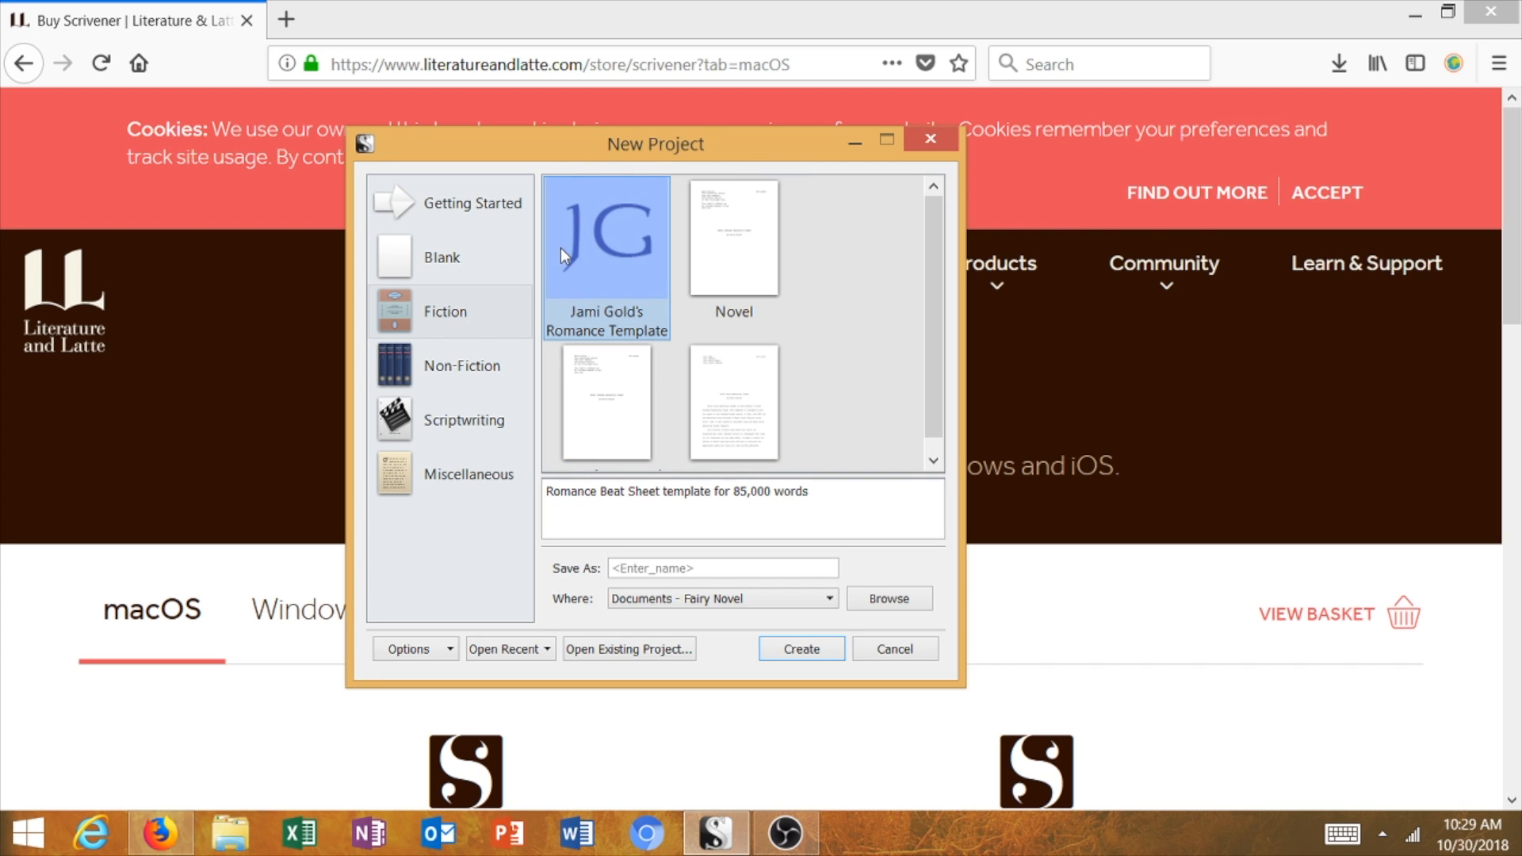
pyautogui.click(447, 320)
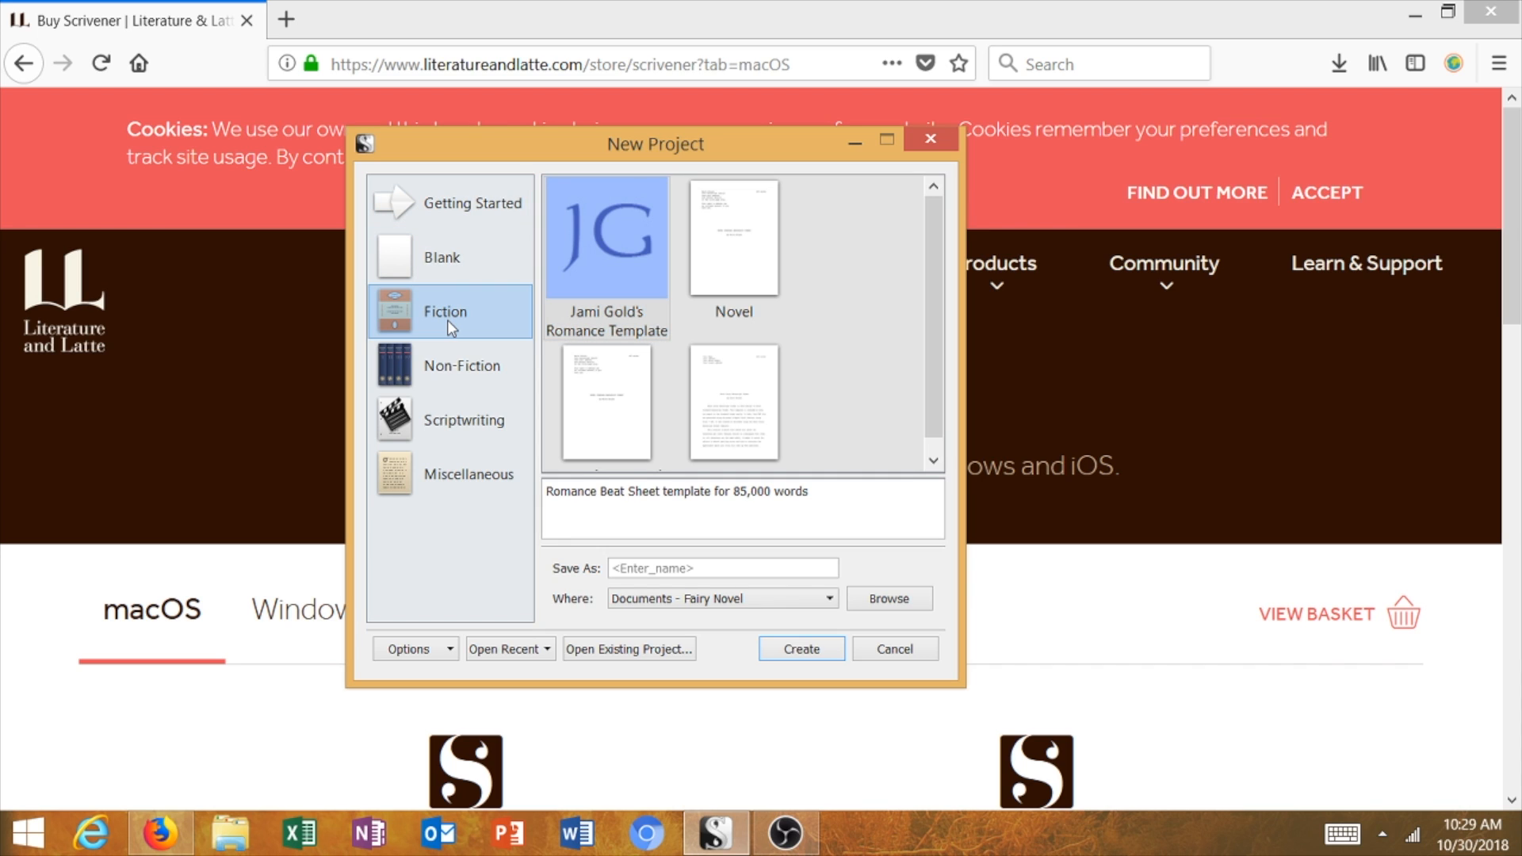
pyautogui.click(718, 217)
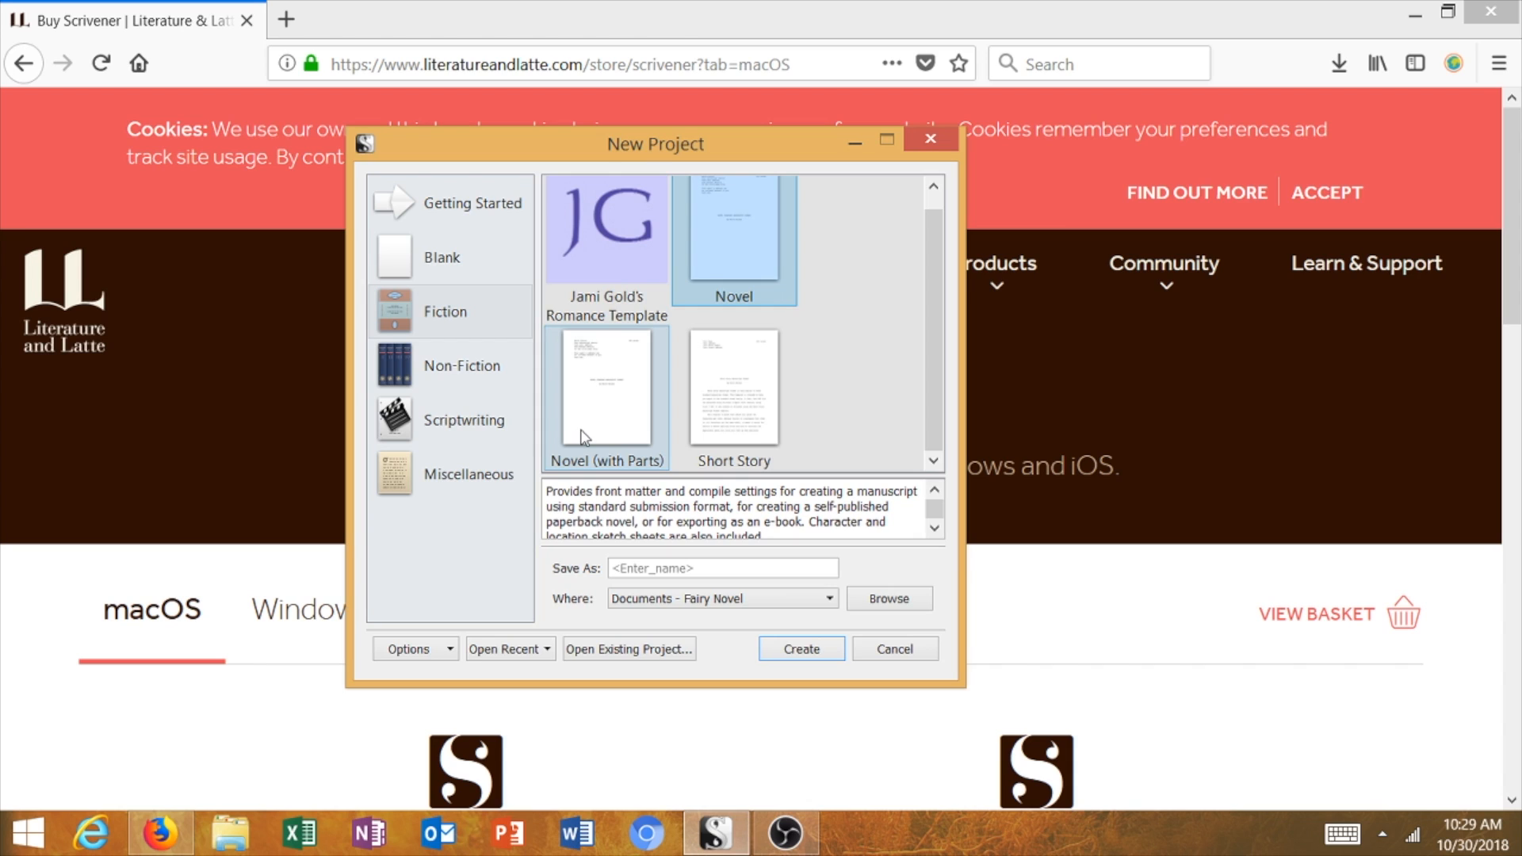
pyautogui.scroll(1, 716, 385)
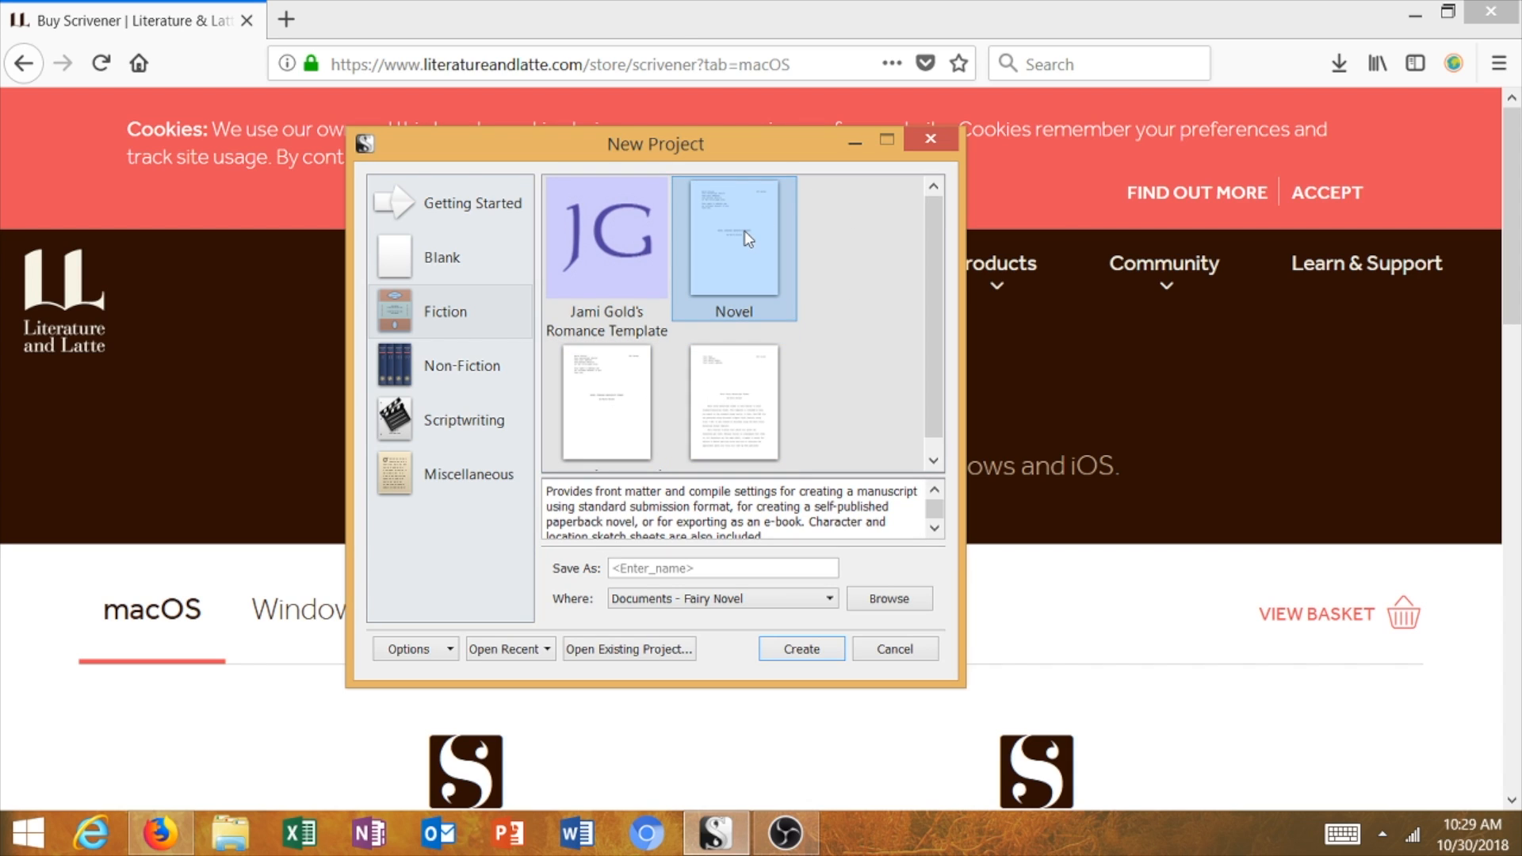
pyautogui.scroll(-1, 744, 230)
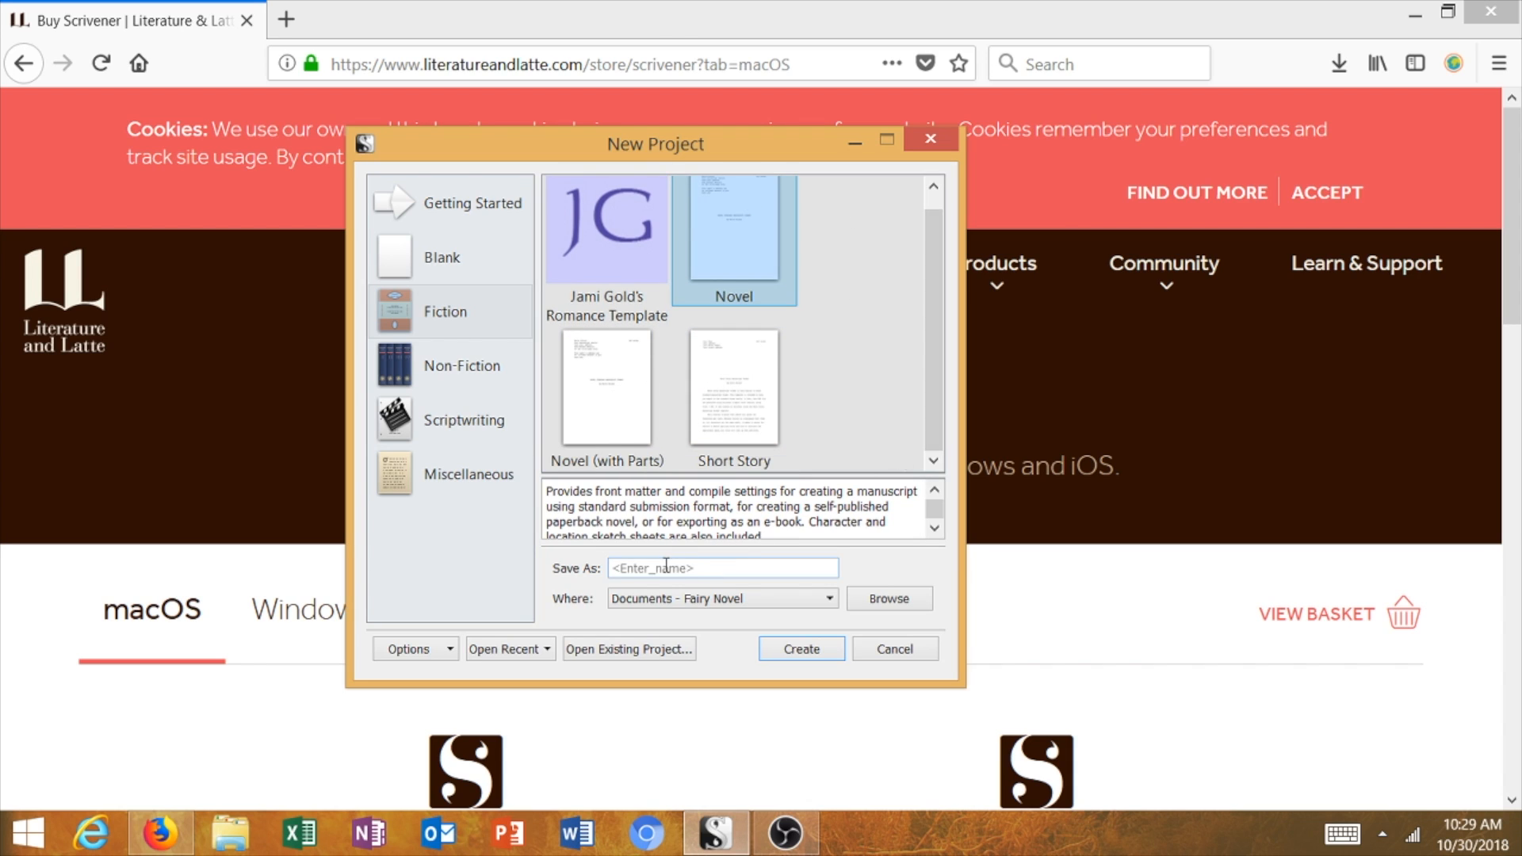
# Create the project as Demo File on the Desktop and maximize its window.
pyautogui.click(666, 567)
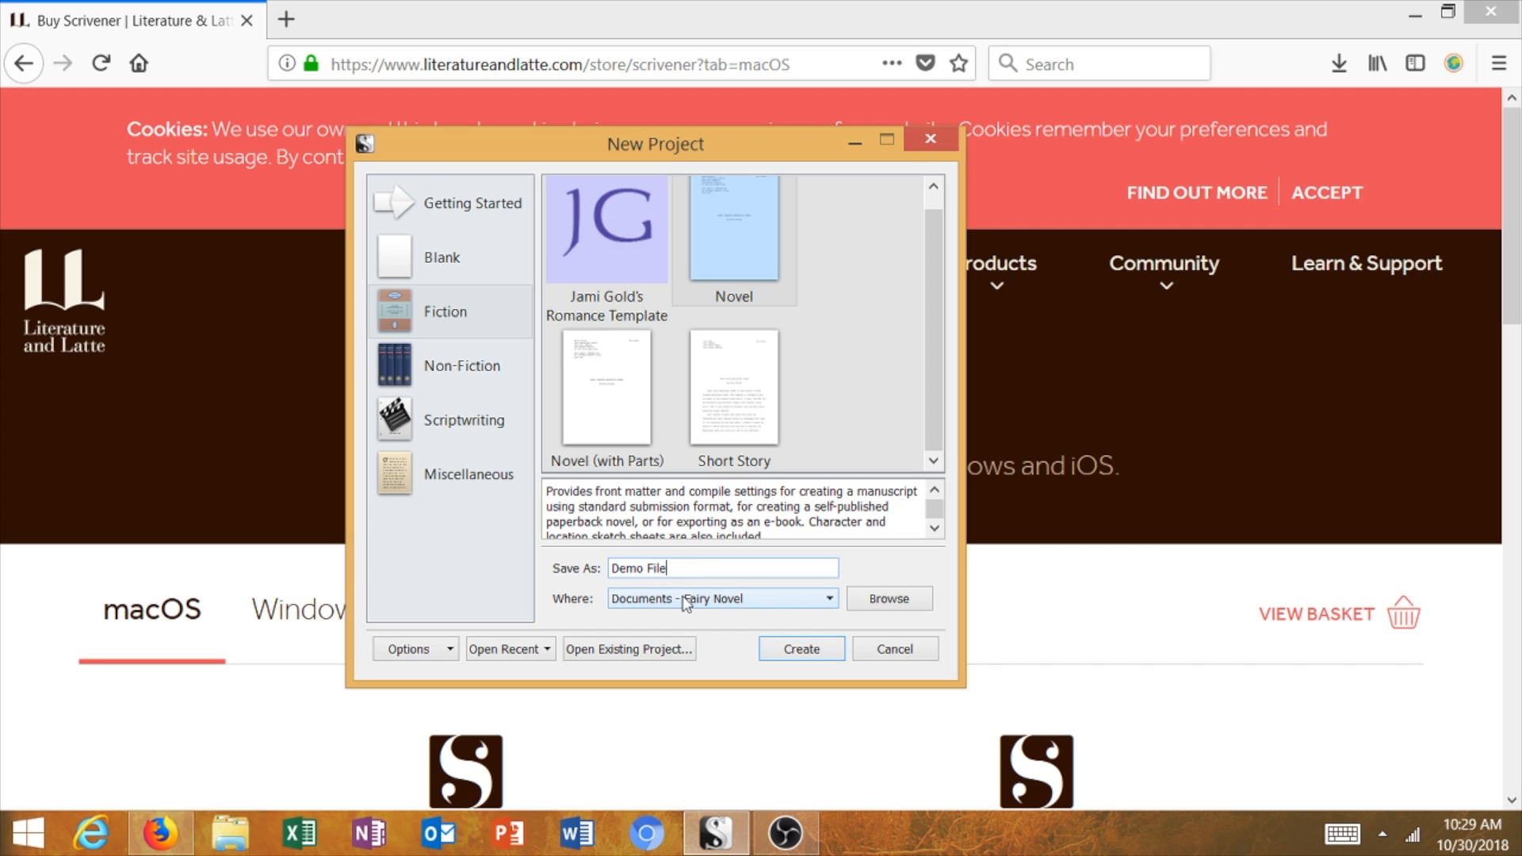
pyautogui.click(683, 599)
pyautogui.click(675, 645)
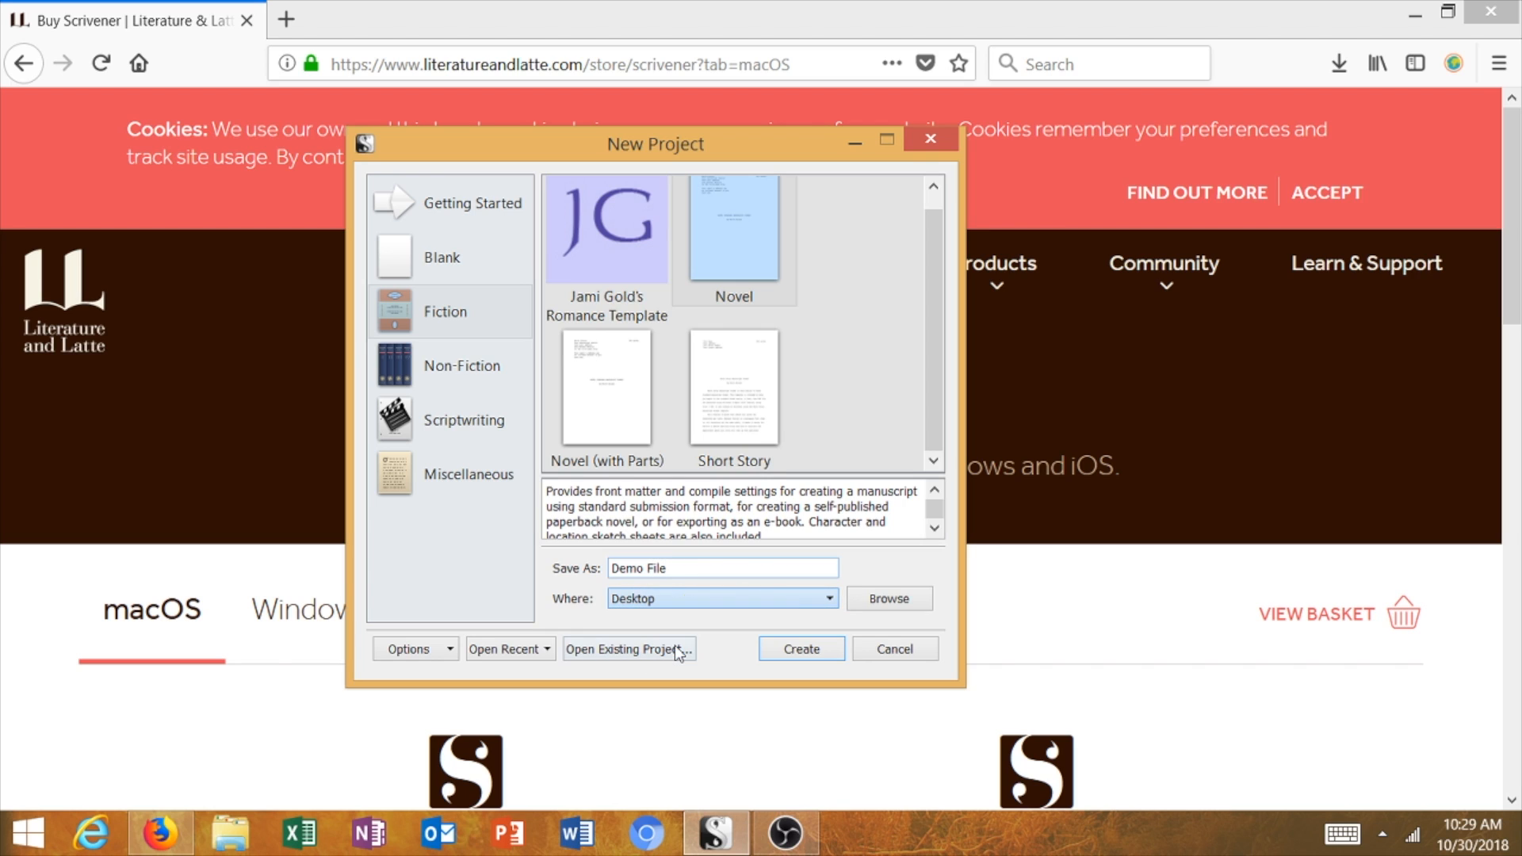
pyautogui.click(817, 648)
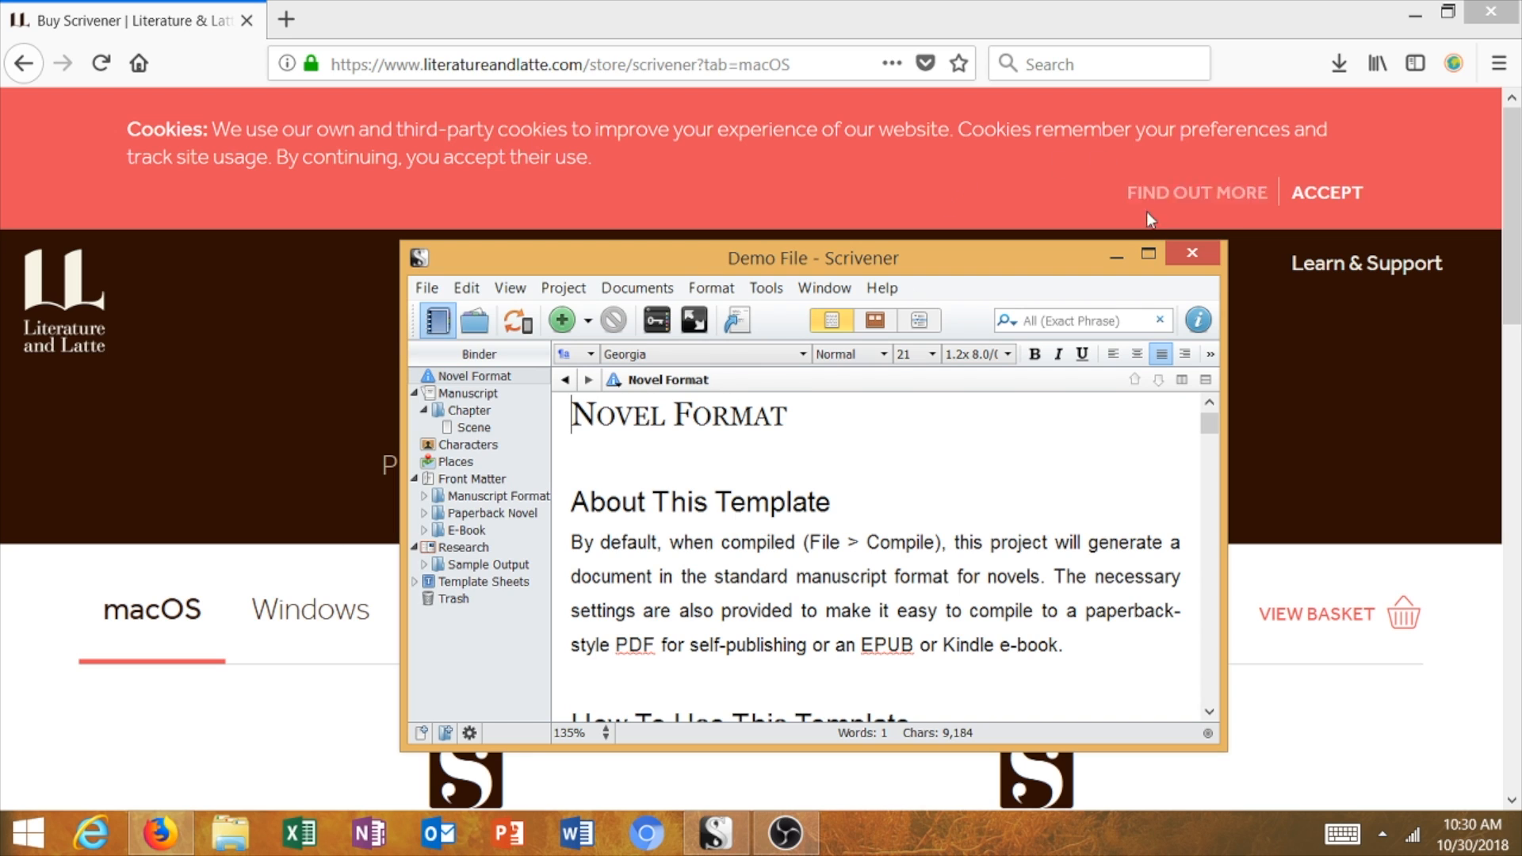
pyautogui.click(1148, 253)
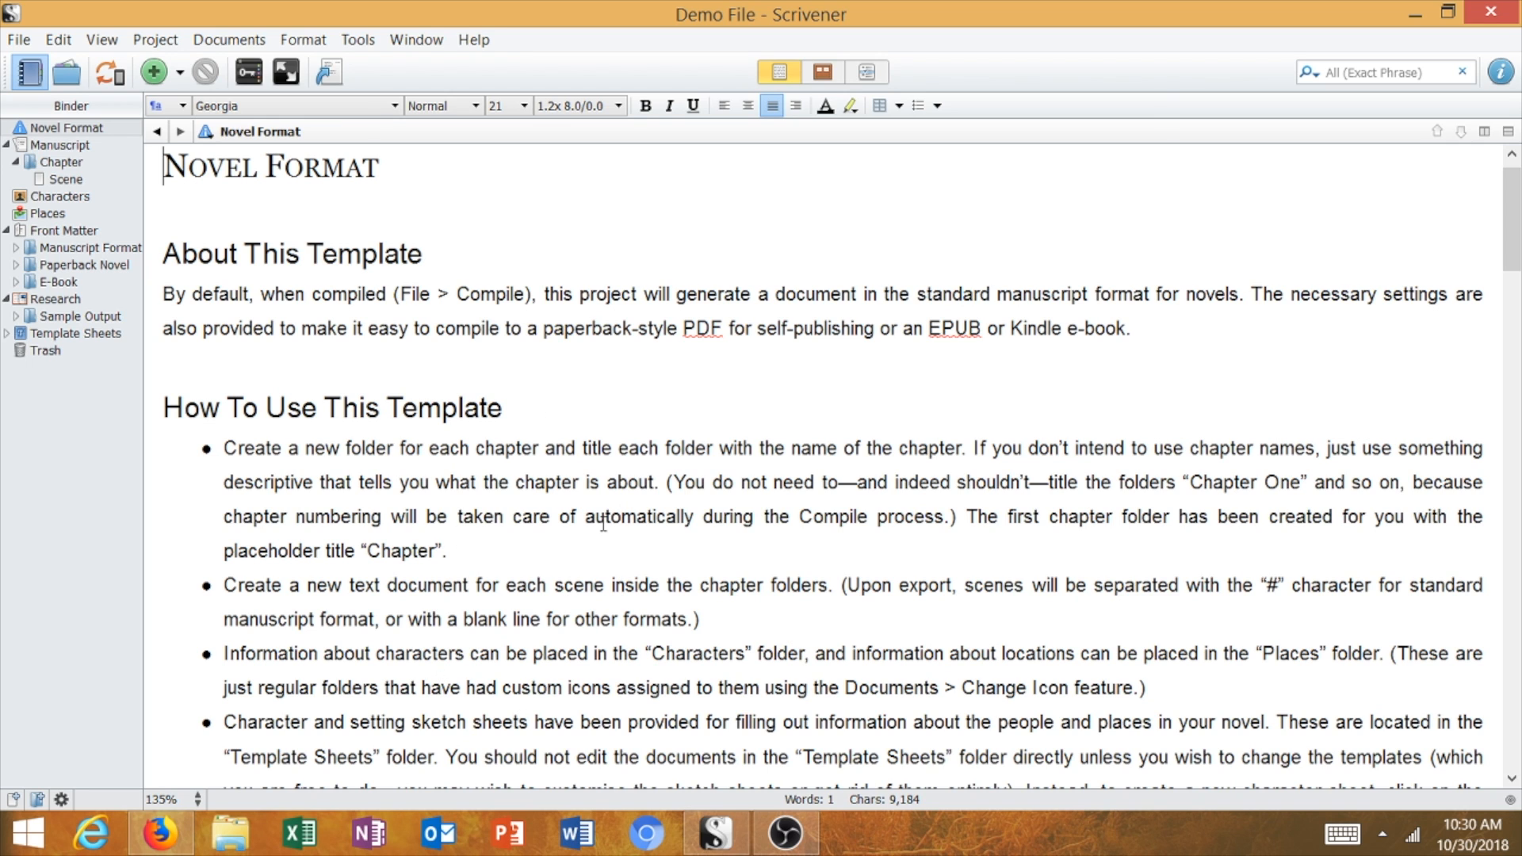
# Rename the Manuscript folder in the binder as OUTLINE.
pyautogui.click(56, 146)
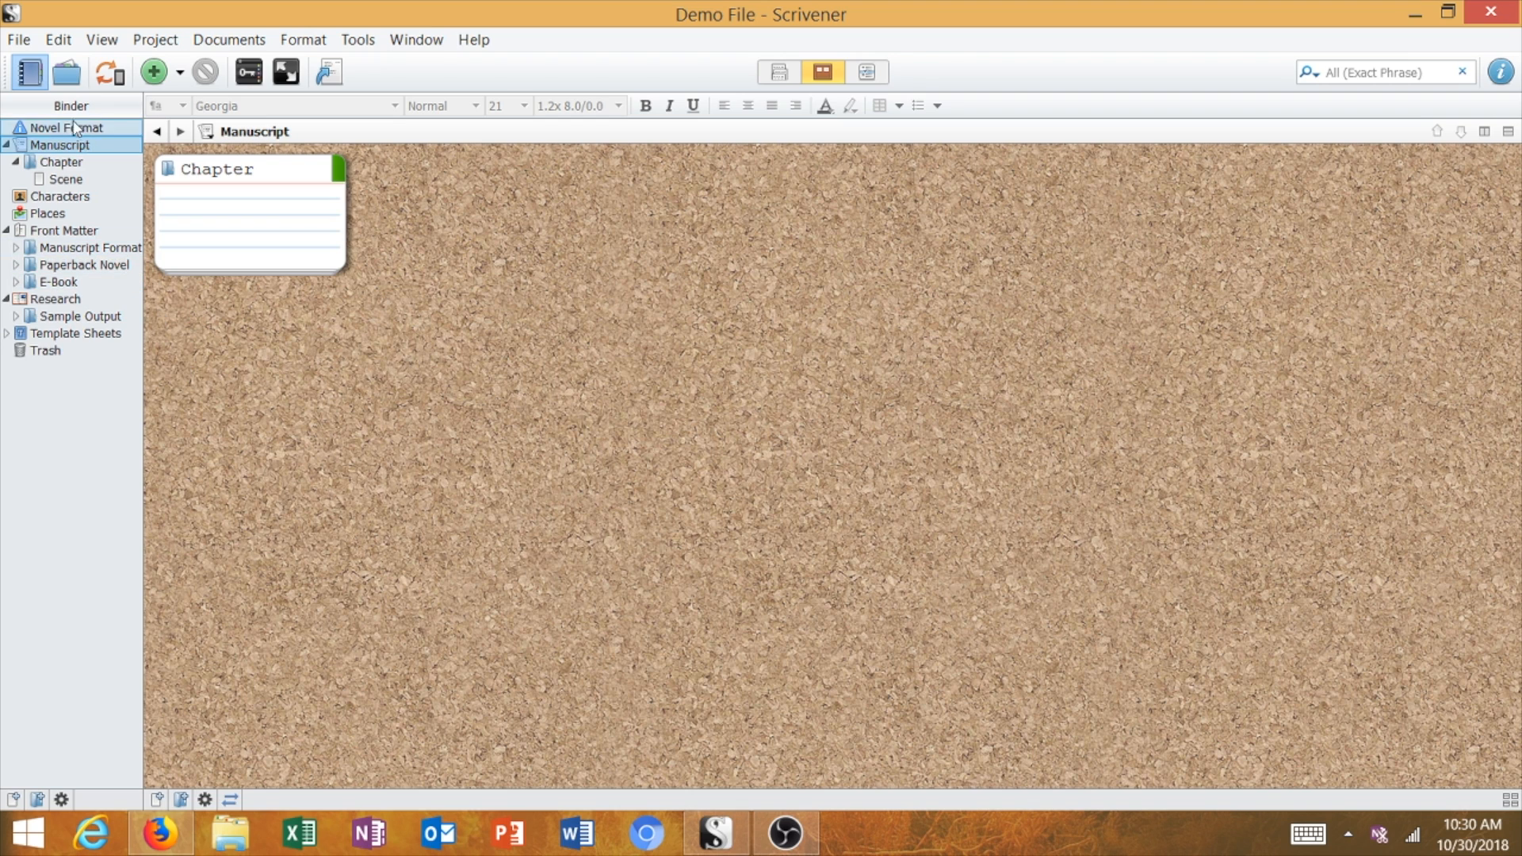
pyautogui.doubleClick(77, 147)
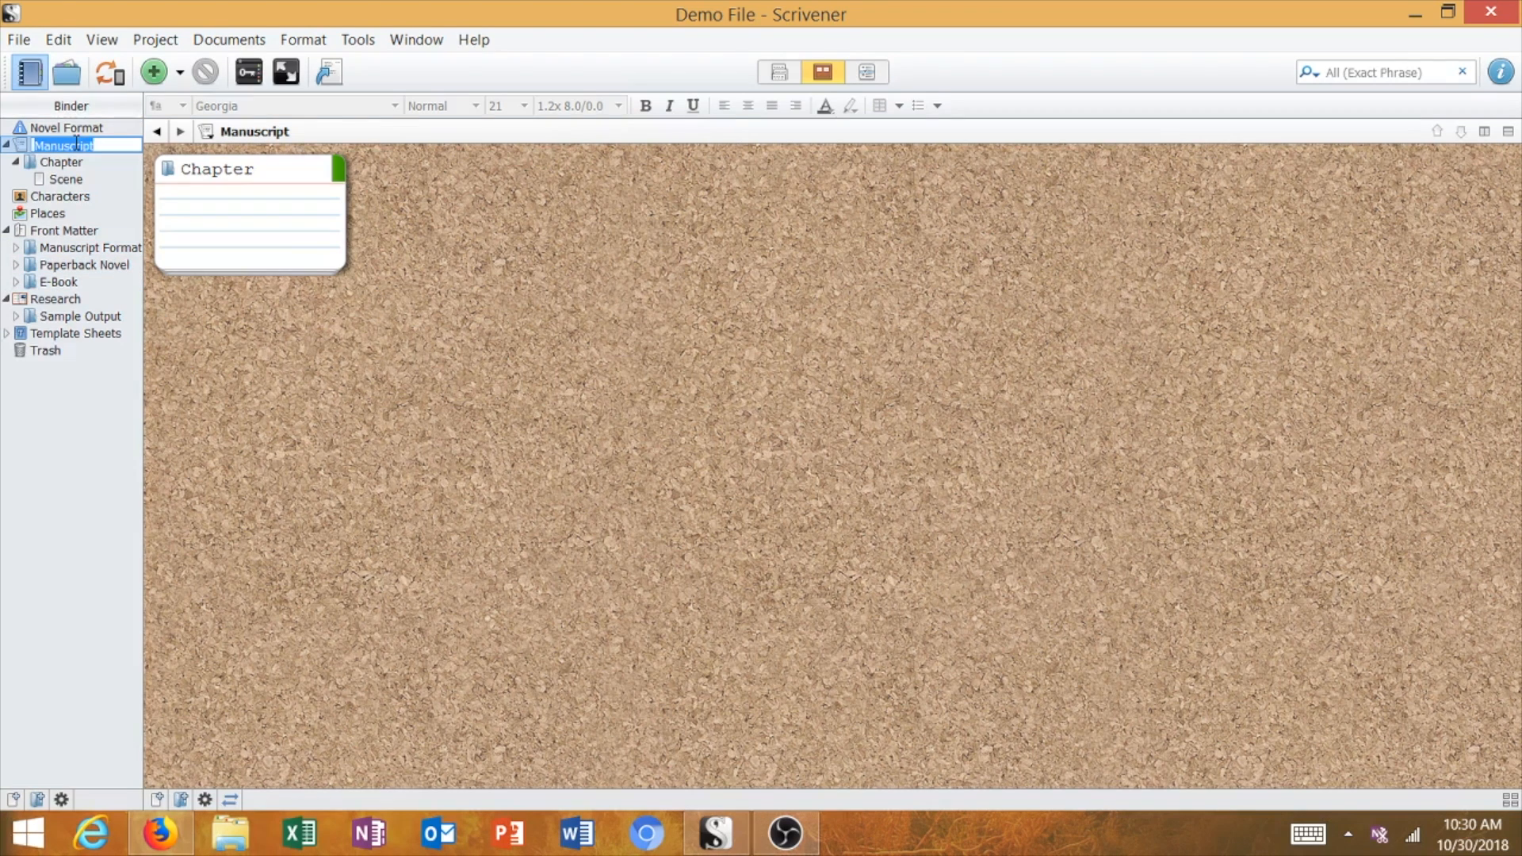
pyautogui.write('OUTLINE')
pyautogui.press('Return')
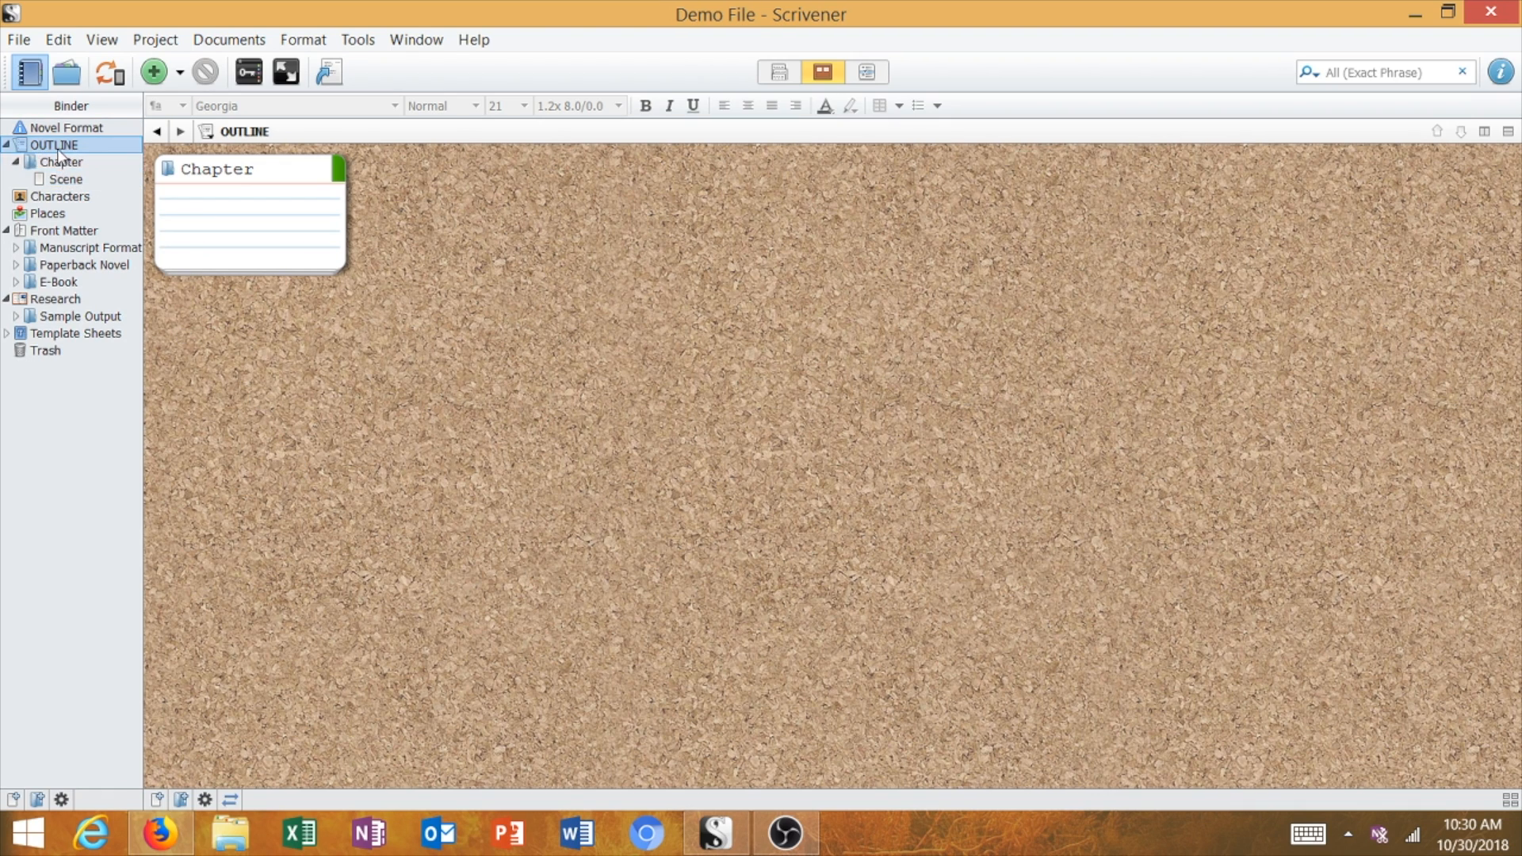
# Add a folder named Chapter 2 inside OUTLINE and show the OUTLINE corkboard.
pyautogui.click(180, 72)
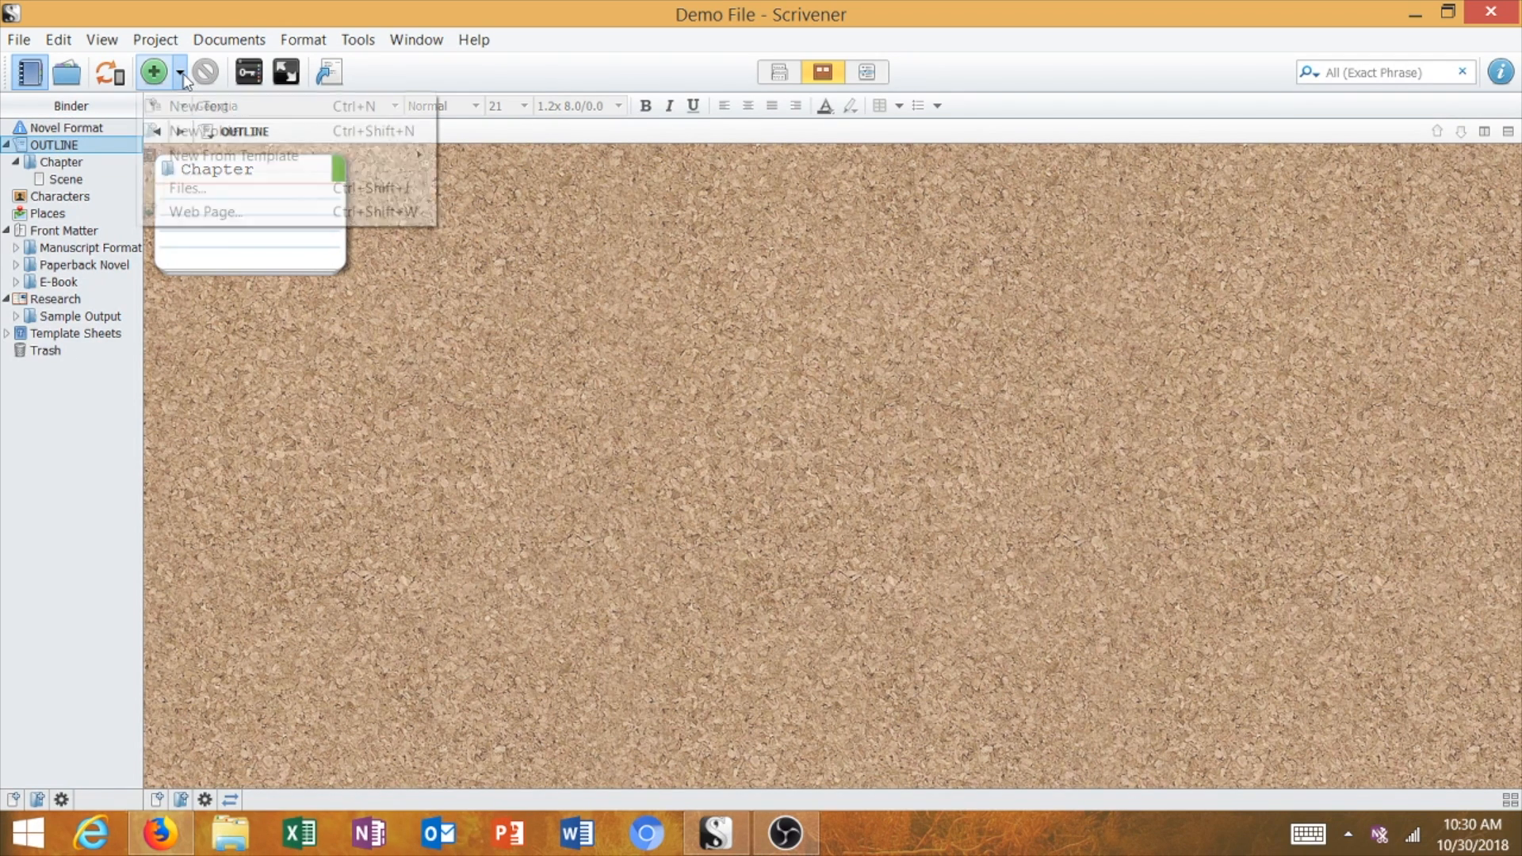
pyautogui.click(190, 130)
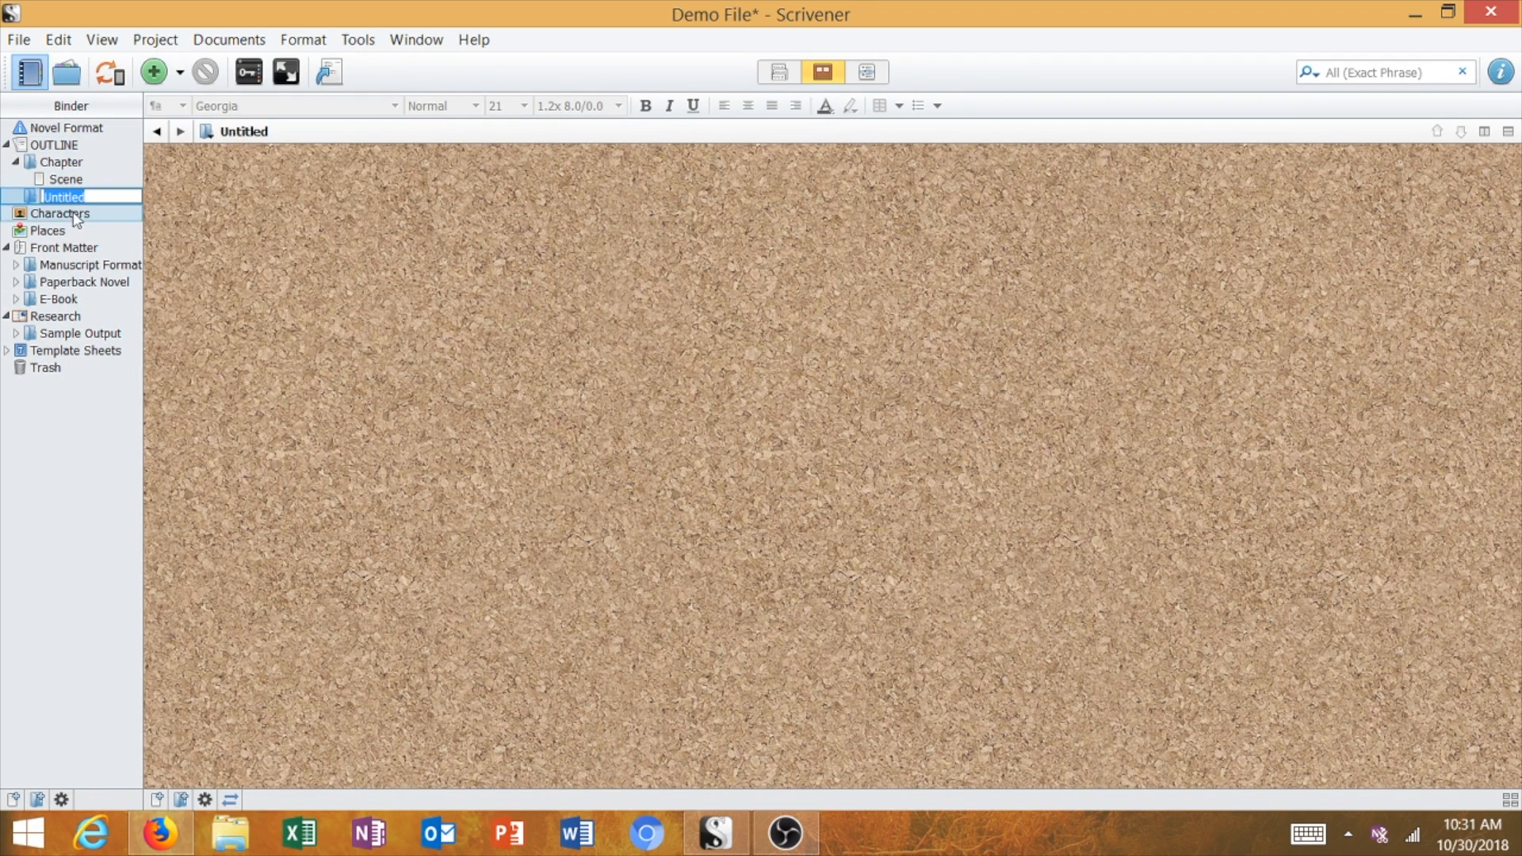
pyautogui.write('Chapter 2')
pyautogui.click(275, 254)
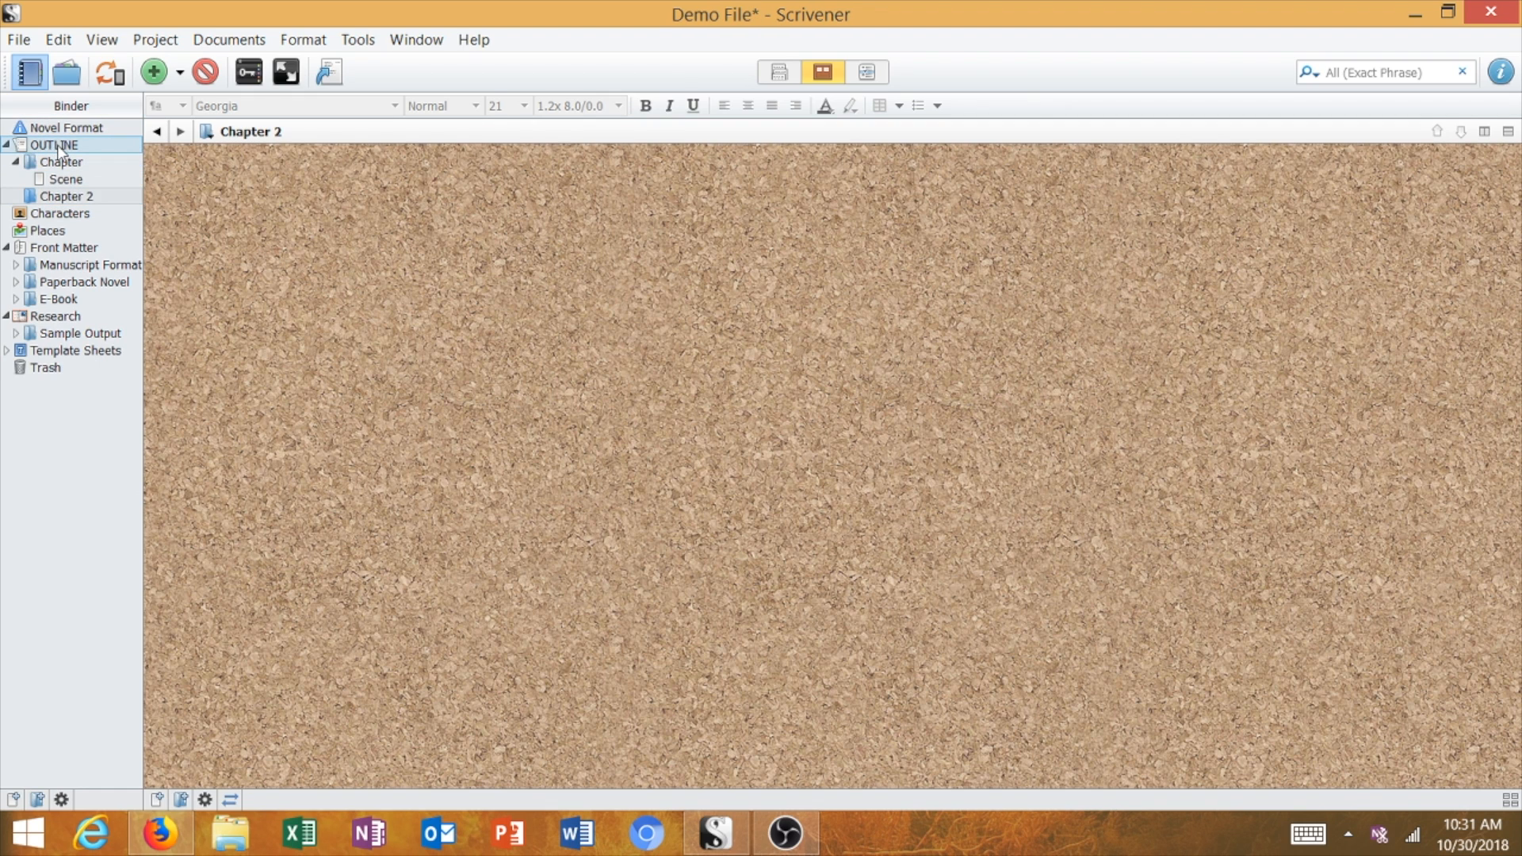
pyautogui.click(59, 146)
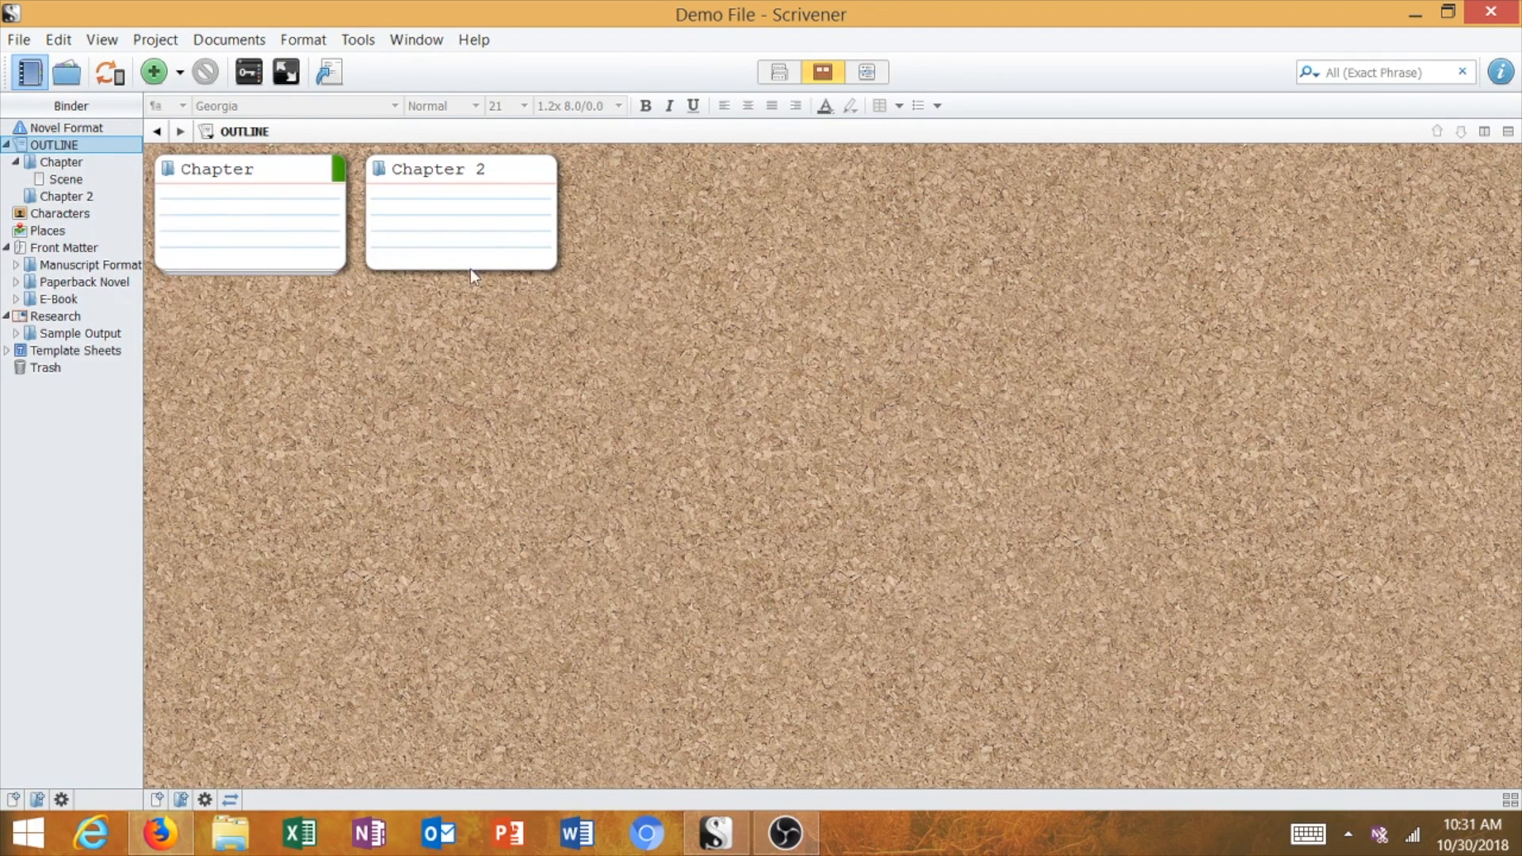
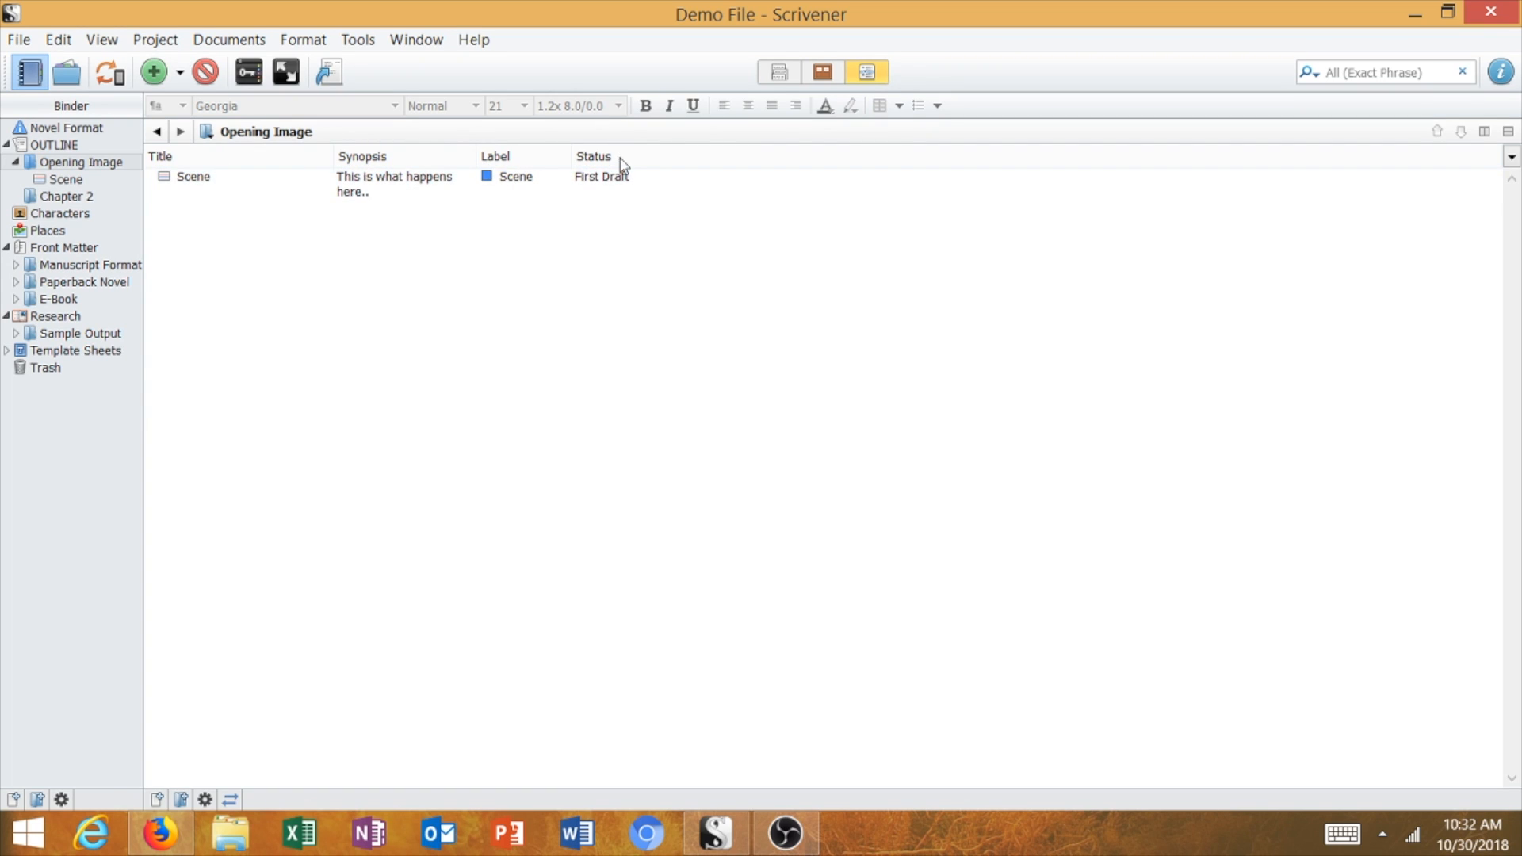
# Rename the scene in the Opening Image folder as Scene One.
pyautogui.click(194, 177)
pyautogui.click(197, 178)
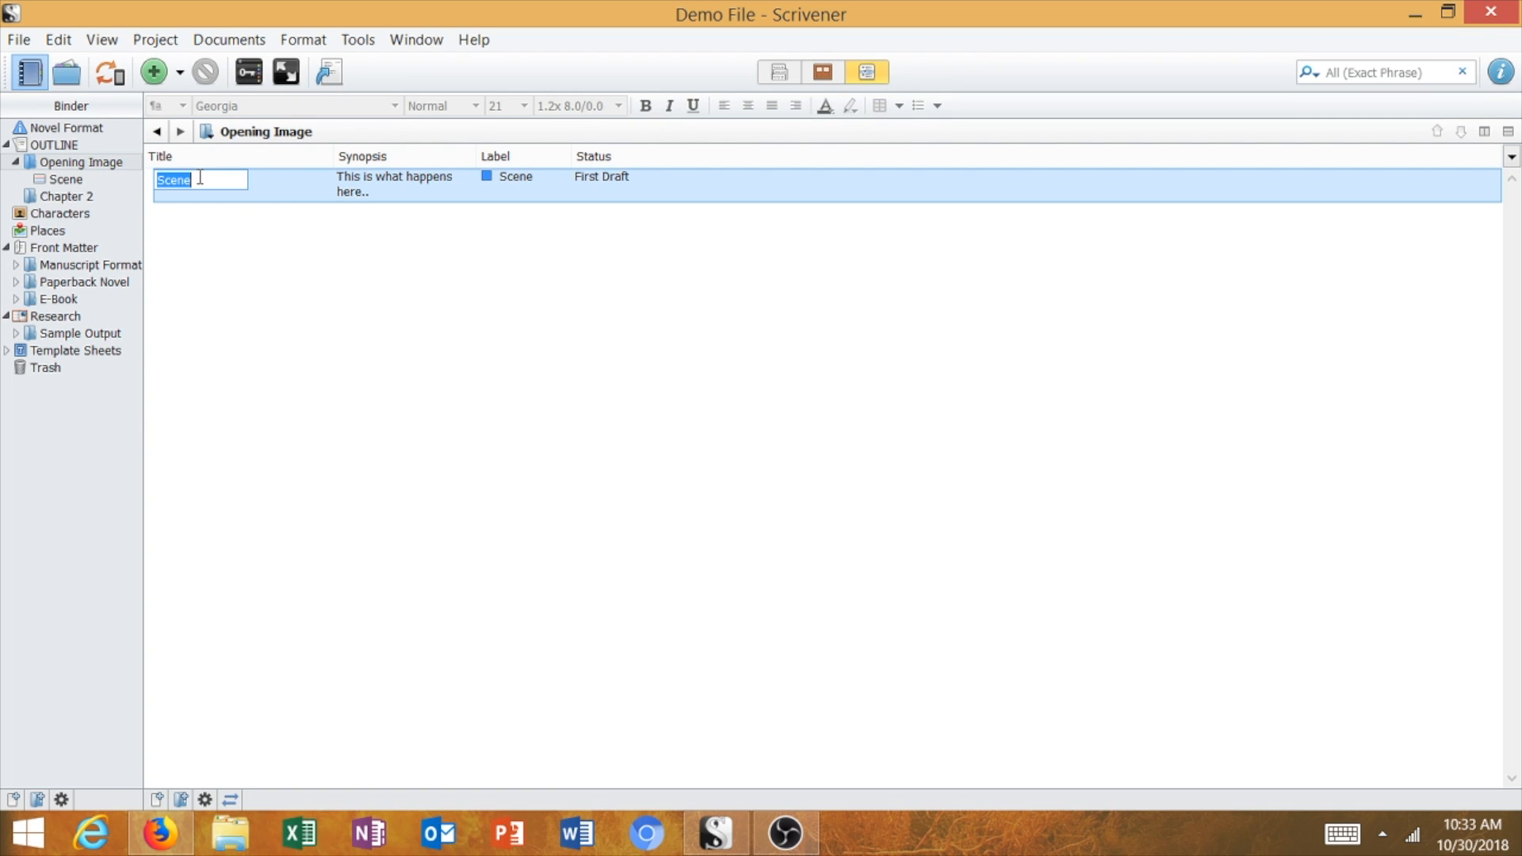
pyautogui.write('Scene One')
pyautogui.press('Return')
pyautogui.click(218, 314)
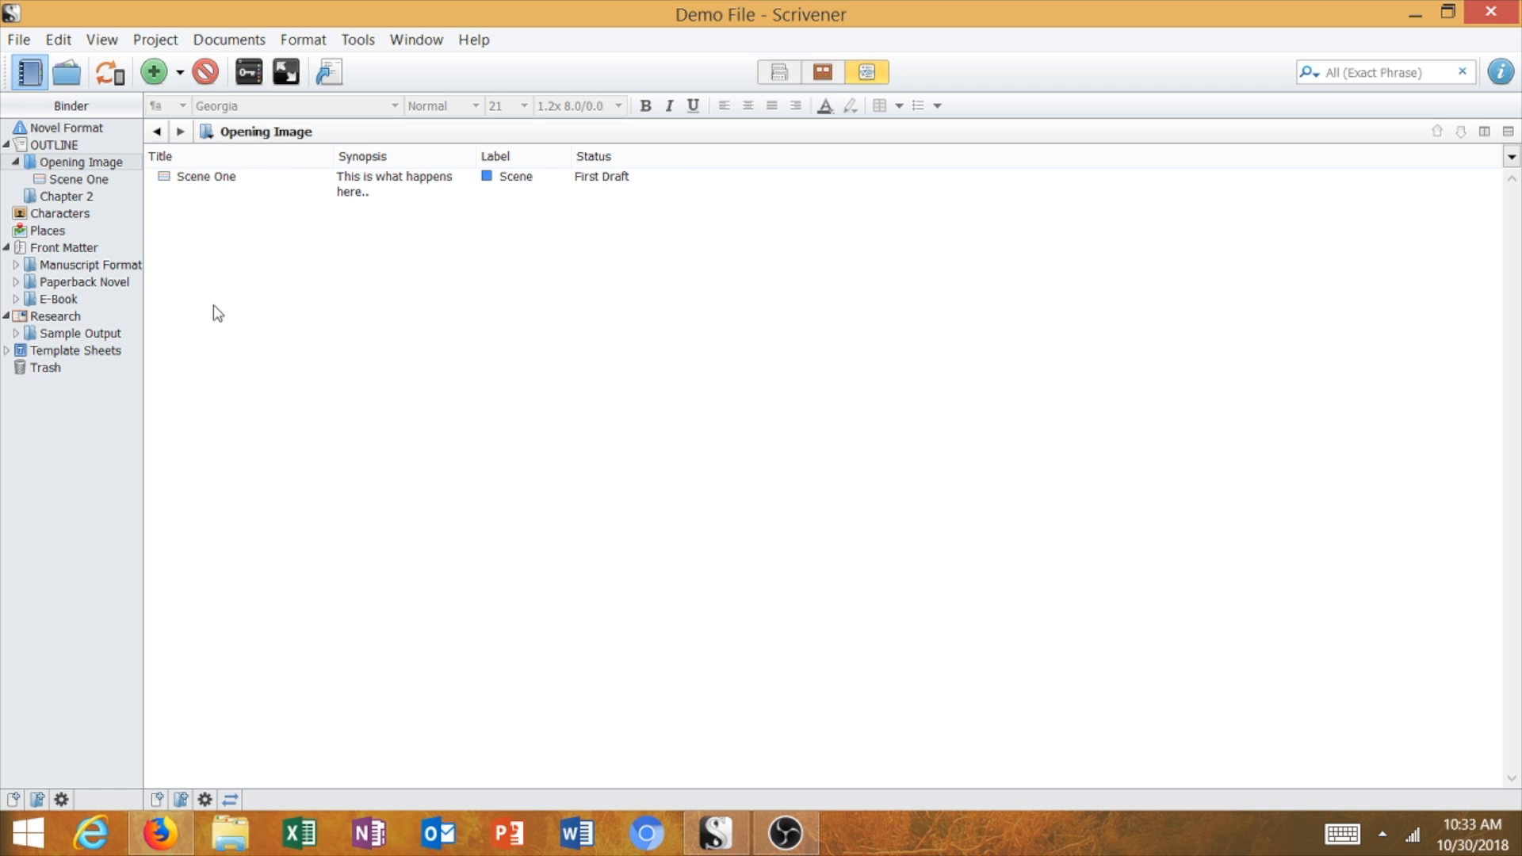
# Replace the synopsis of Scene One in Opening Image with: A "before" snapshot of hero and their world.
pyautogui.click(208, 194)
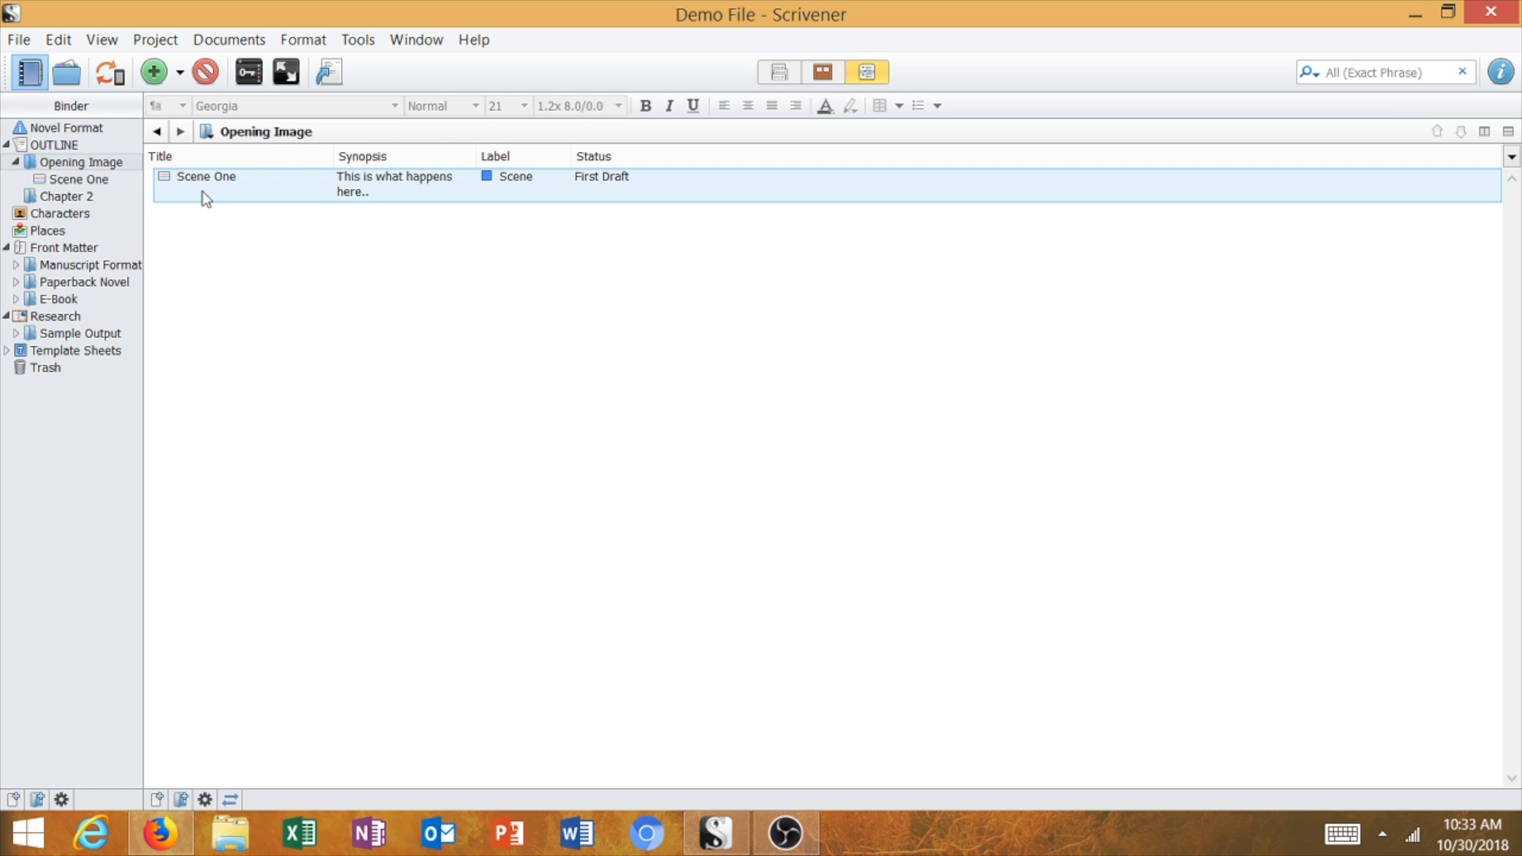
pyautogui.click(399, 181)
pyautogui.press('BackSpace')
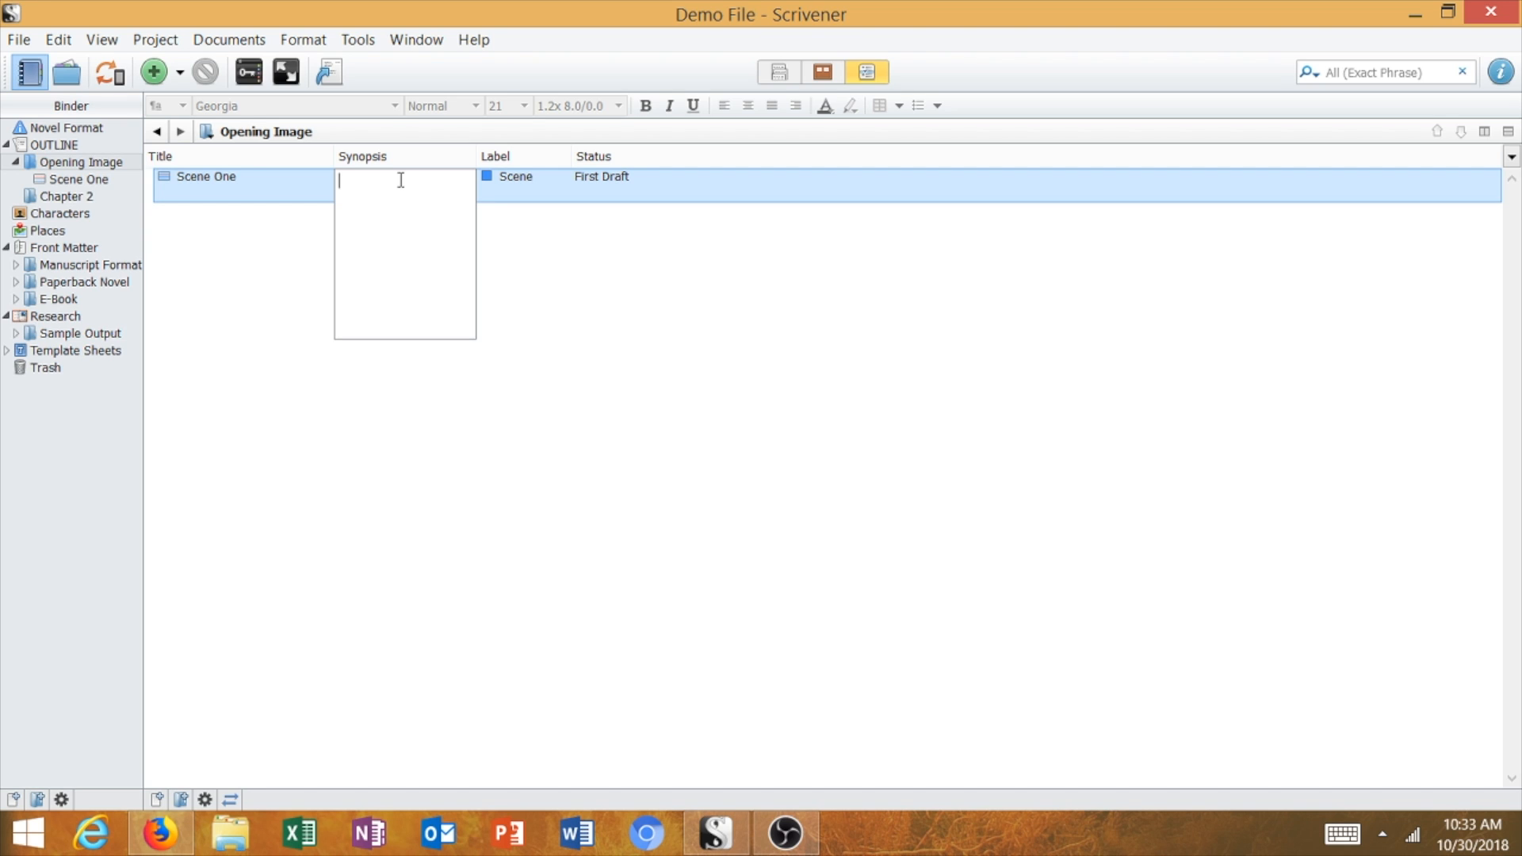
pyautogui.write('before:')
pyautogui.write(' snapshot of hero and their wol')
pyautogui.write('ld.')
pyautogui.click(236, 472)
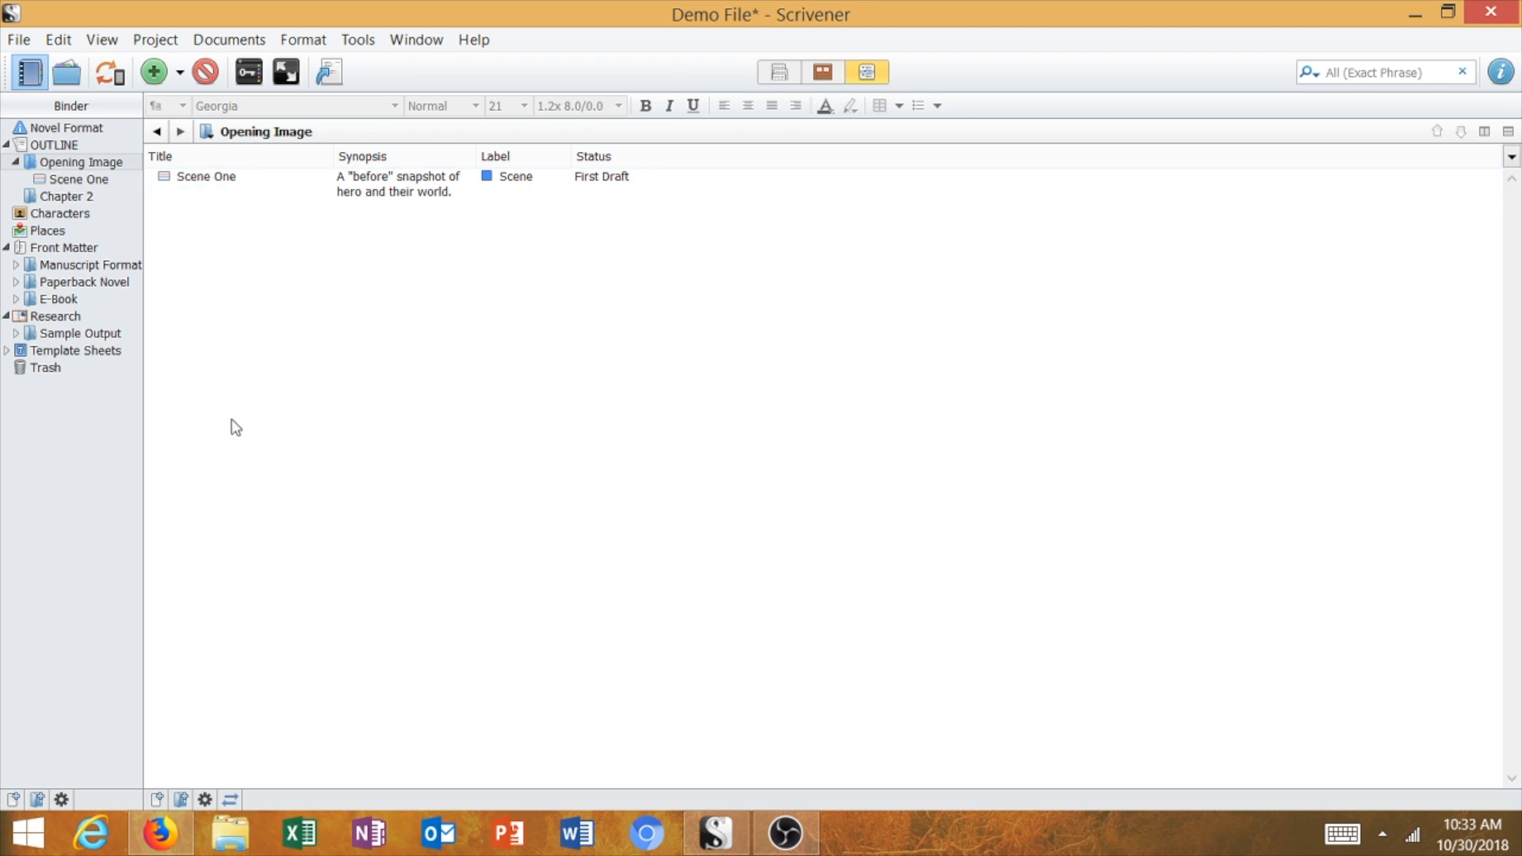
# Review the label choices available for Scene One in the Opening Image outline without changing the label.
pyautogui.click(208, 187)
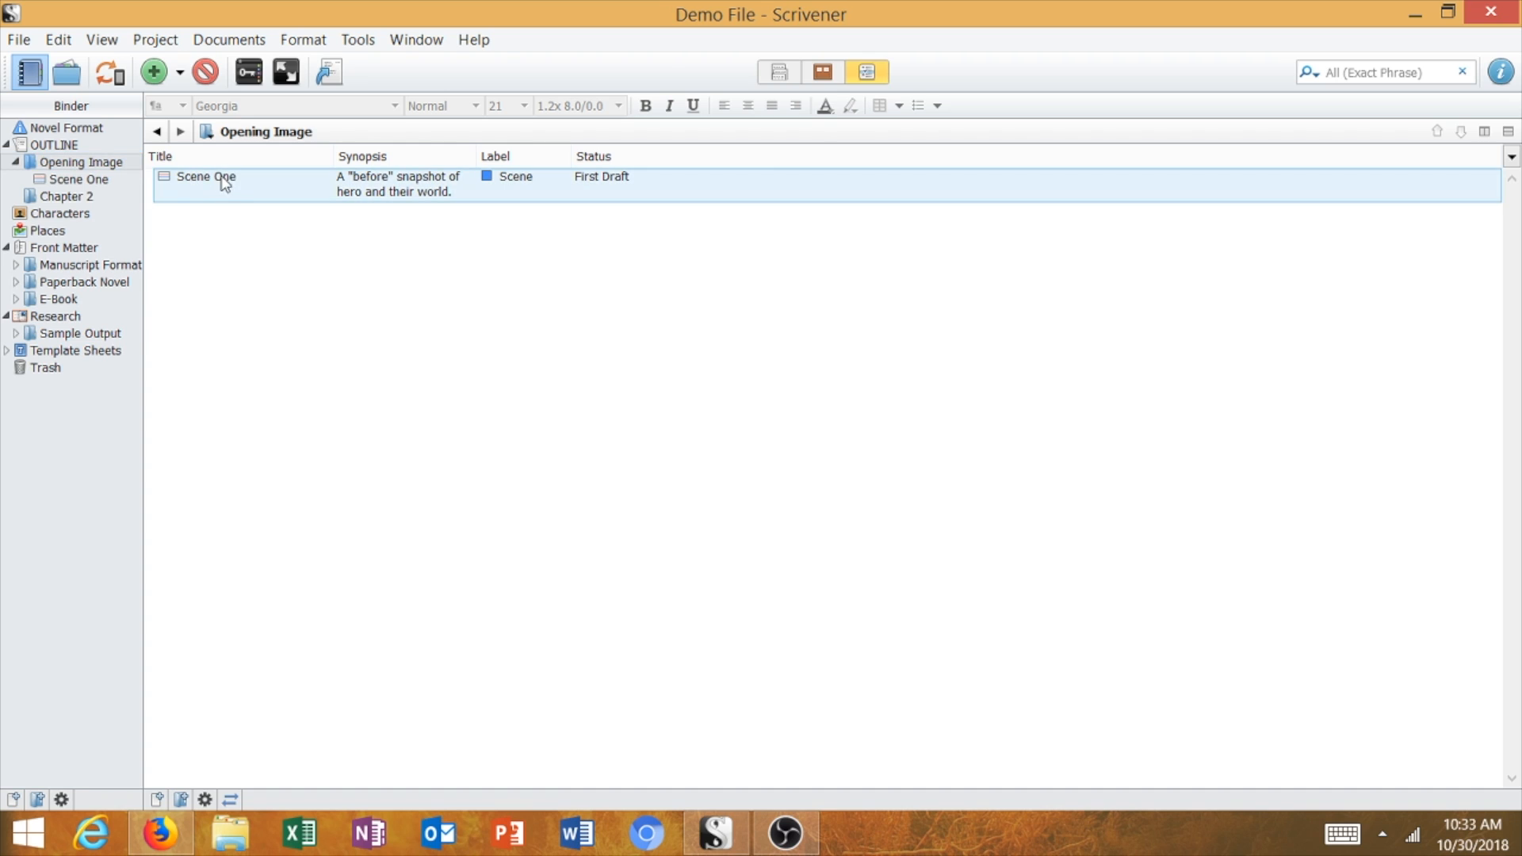
pyautogui.click(522, 181)
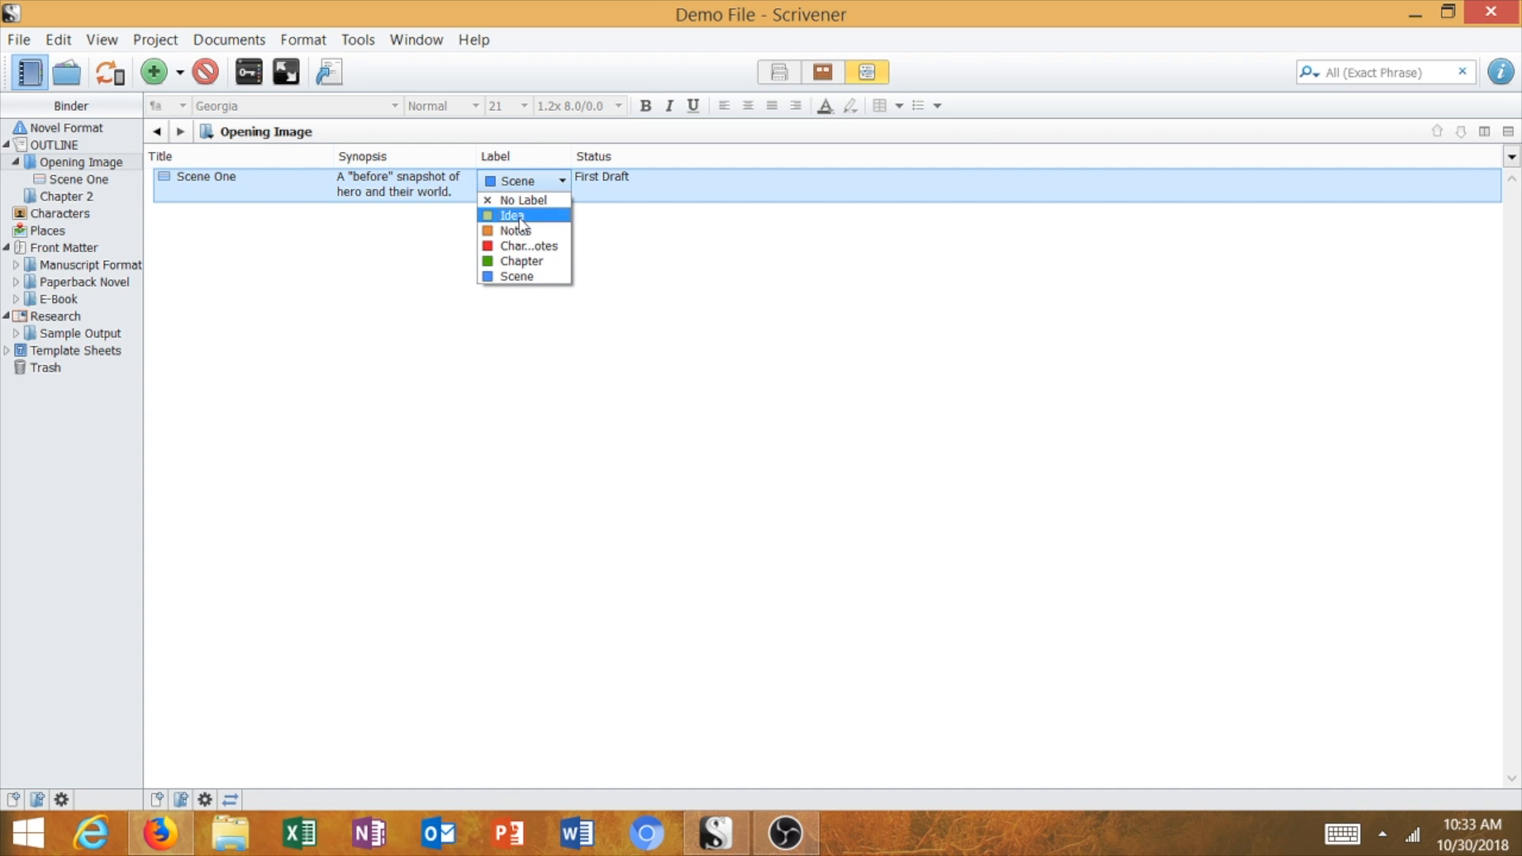
pyautogui.click(510, 323)
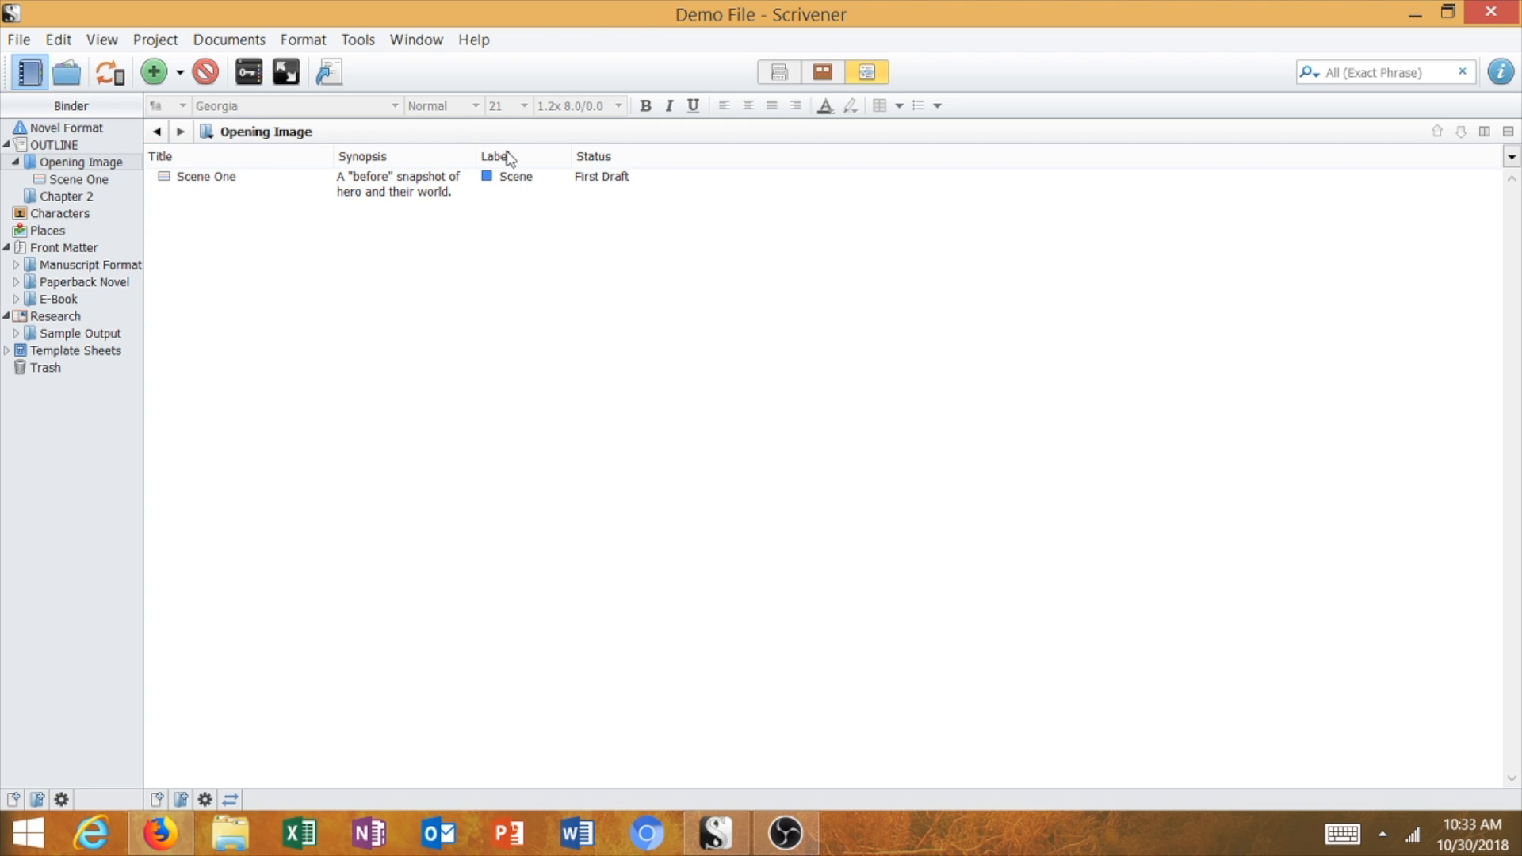
pyautogui.click(515, 195)
pyautogui.click(513, 193)
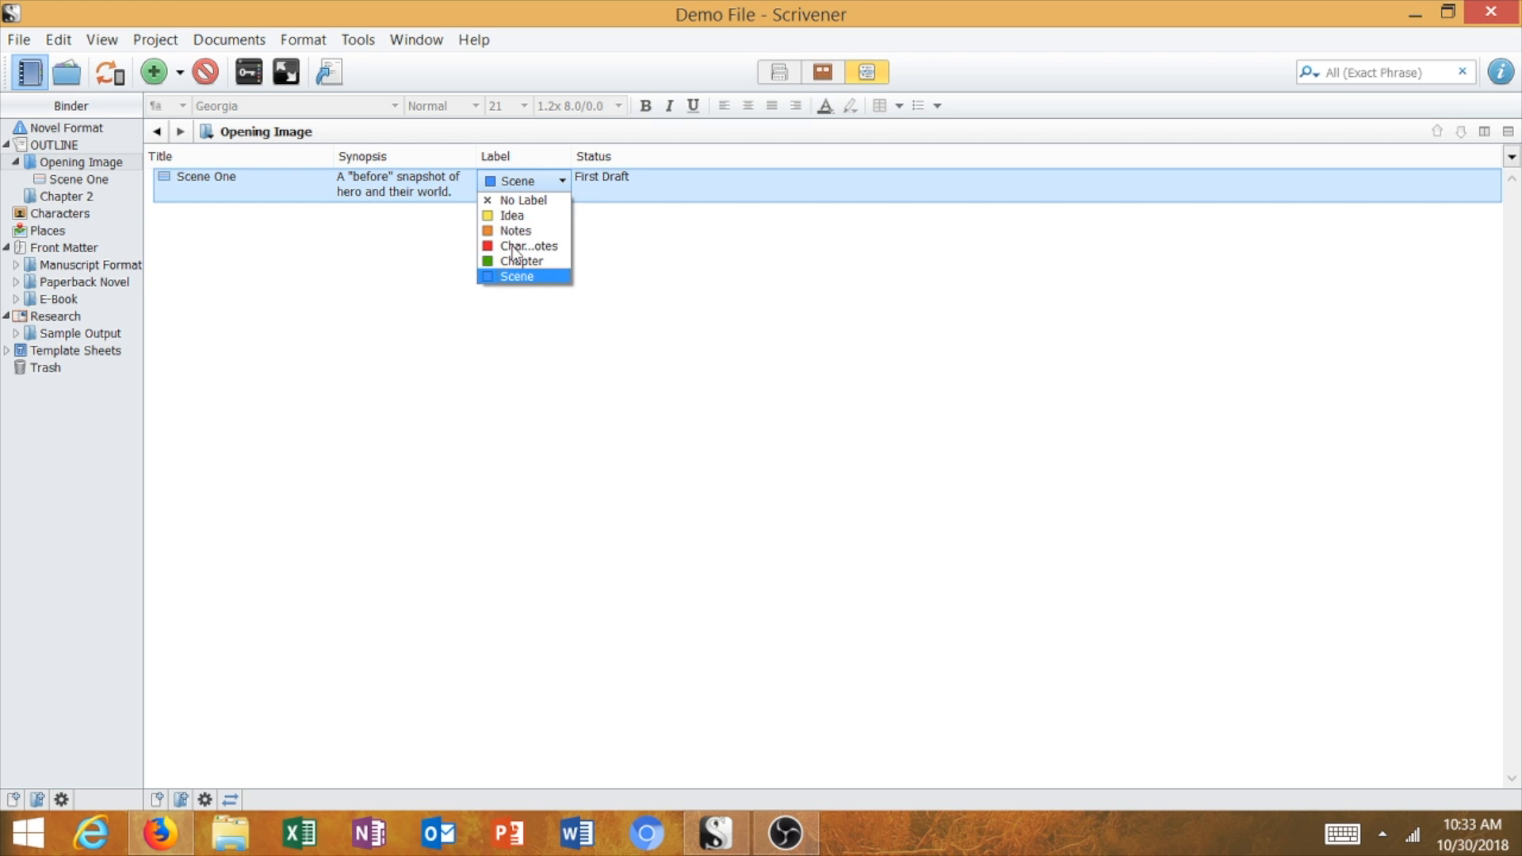
pyautogui.click(513, 313)
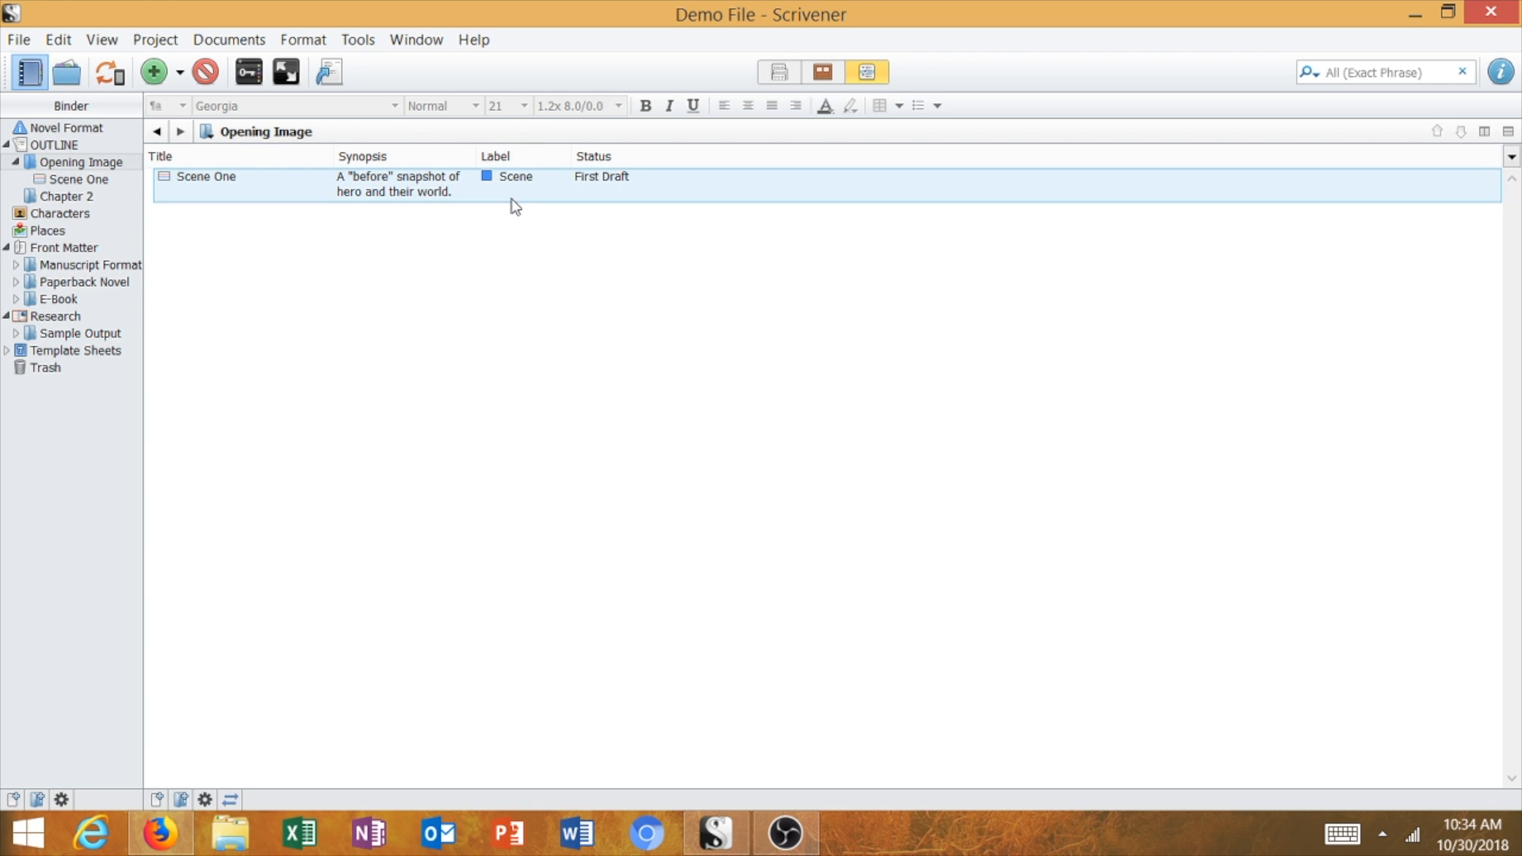
# Review the status choices available for Scene One without changing the status.
pyautogui.click(600, 181)
pyautogui.click(600, 181)
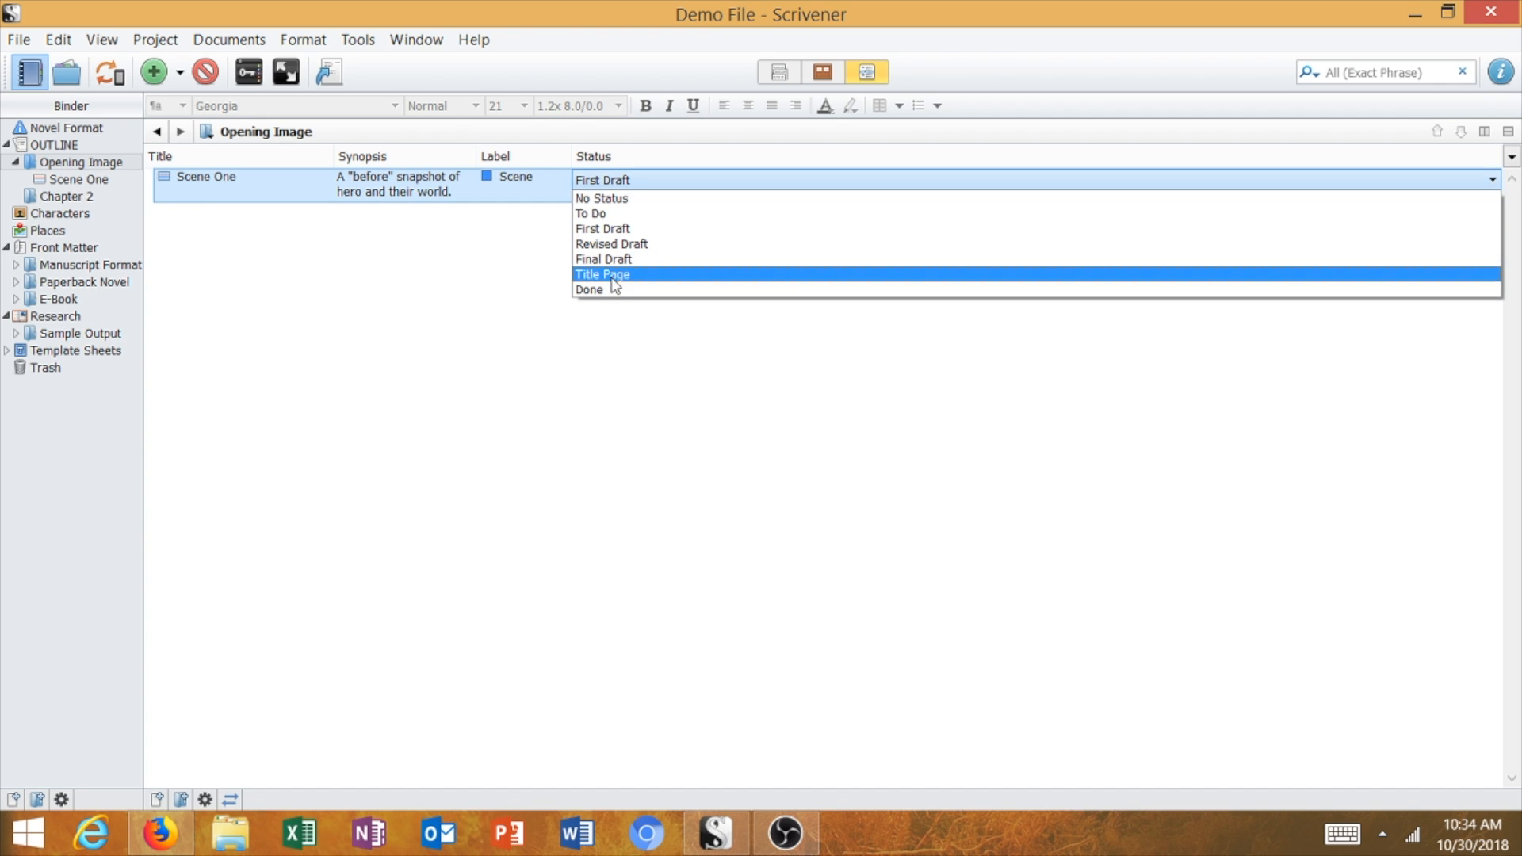
pyautogui.click(433, 338)
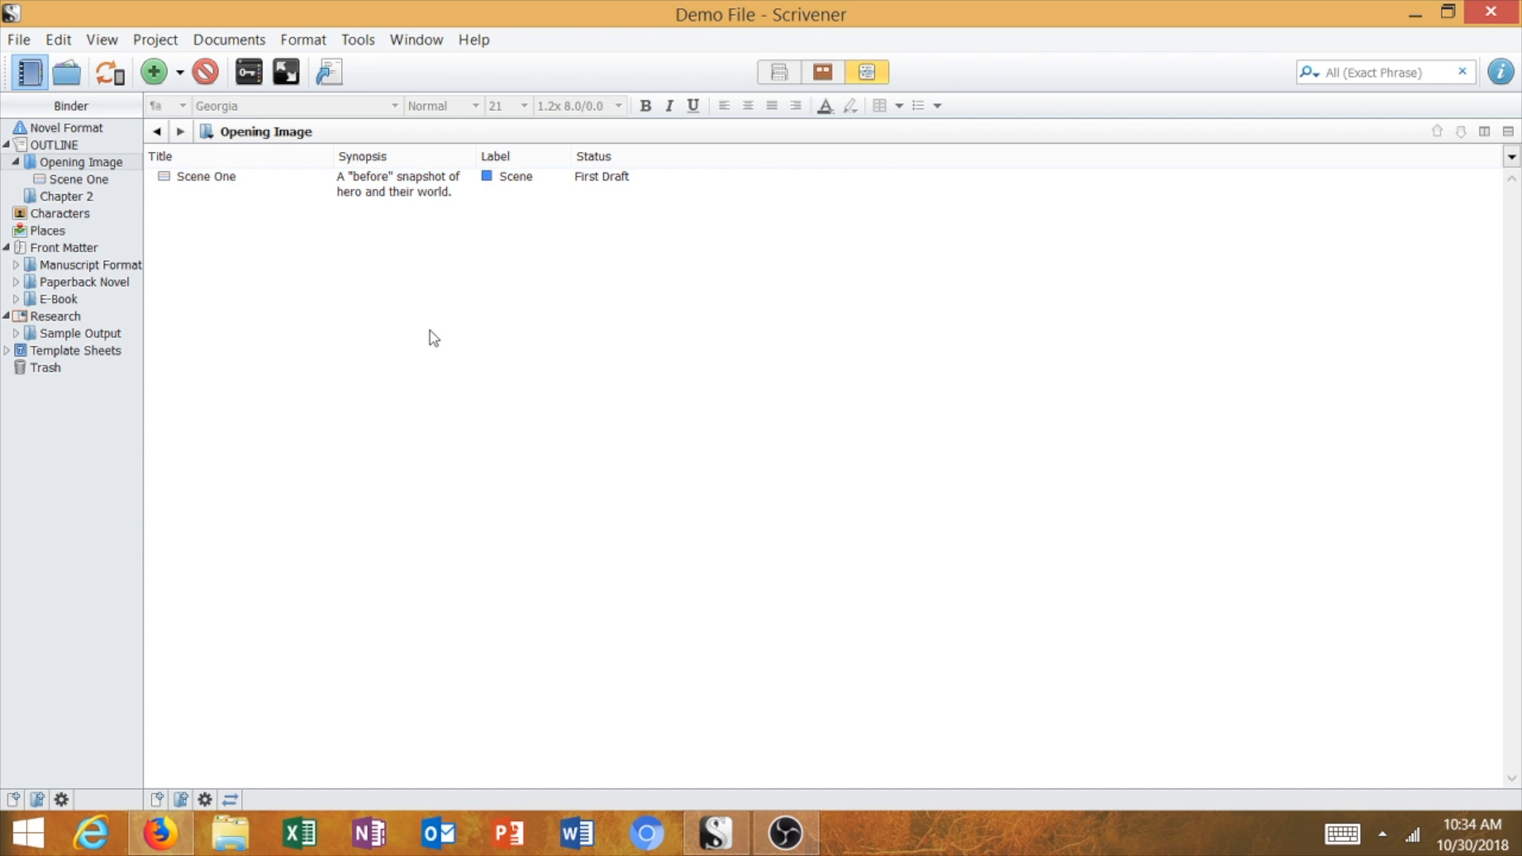
# Collapse the Opening Image folder and rename the Chapter 2 folder as Theme Stated.
pyautogui.click(16, 163)
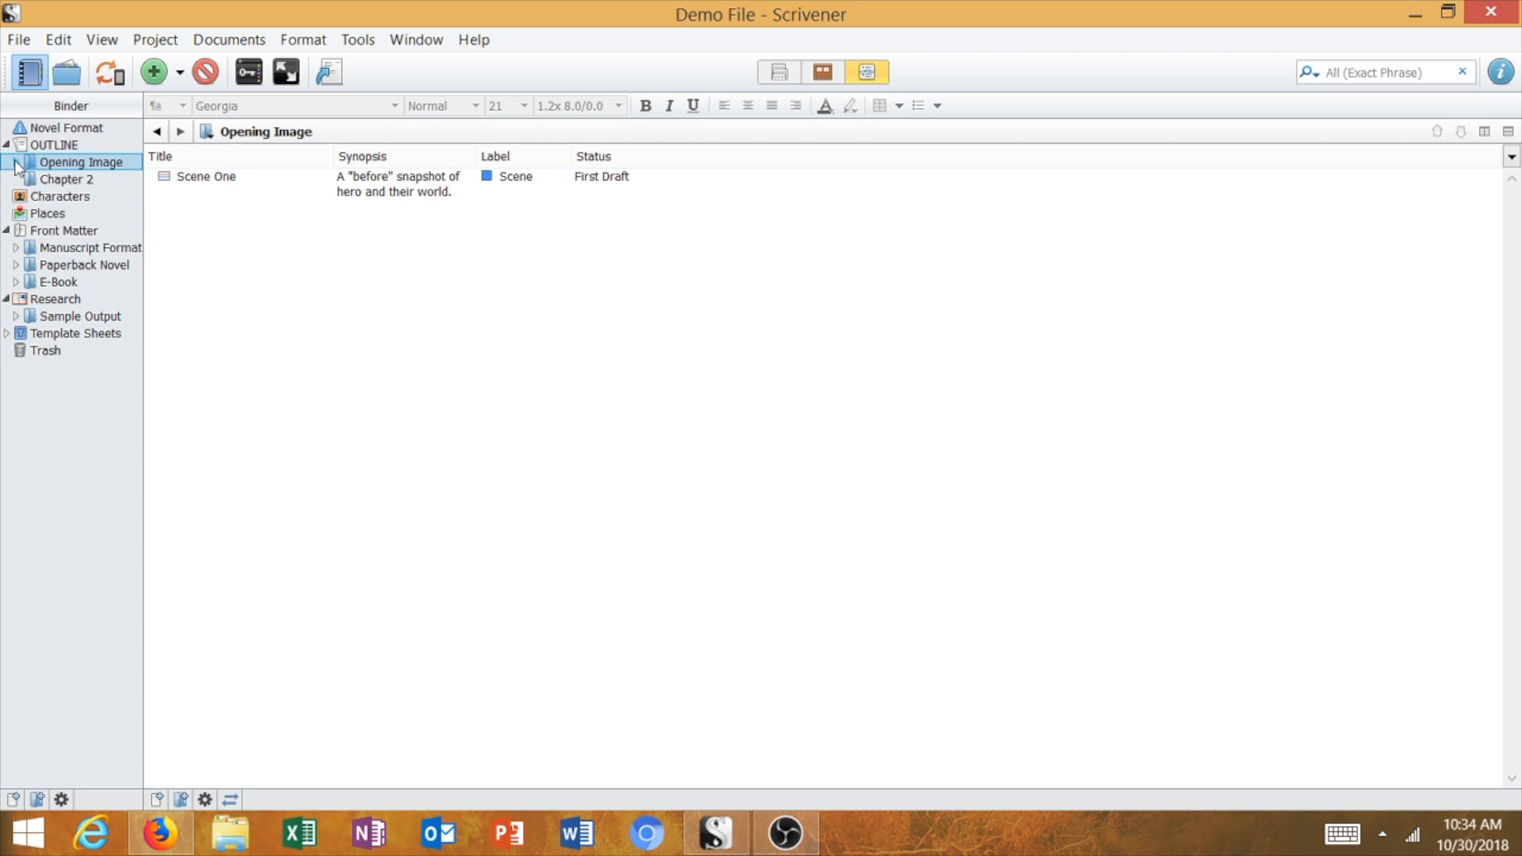
pyautogui.click(62, 180)
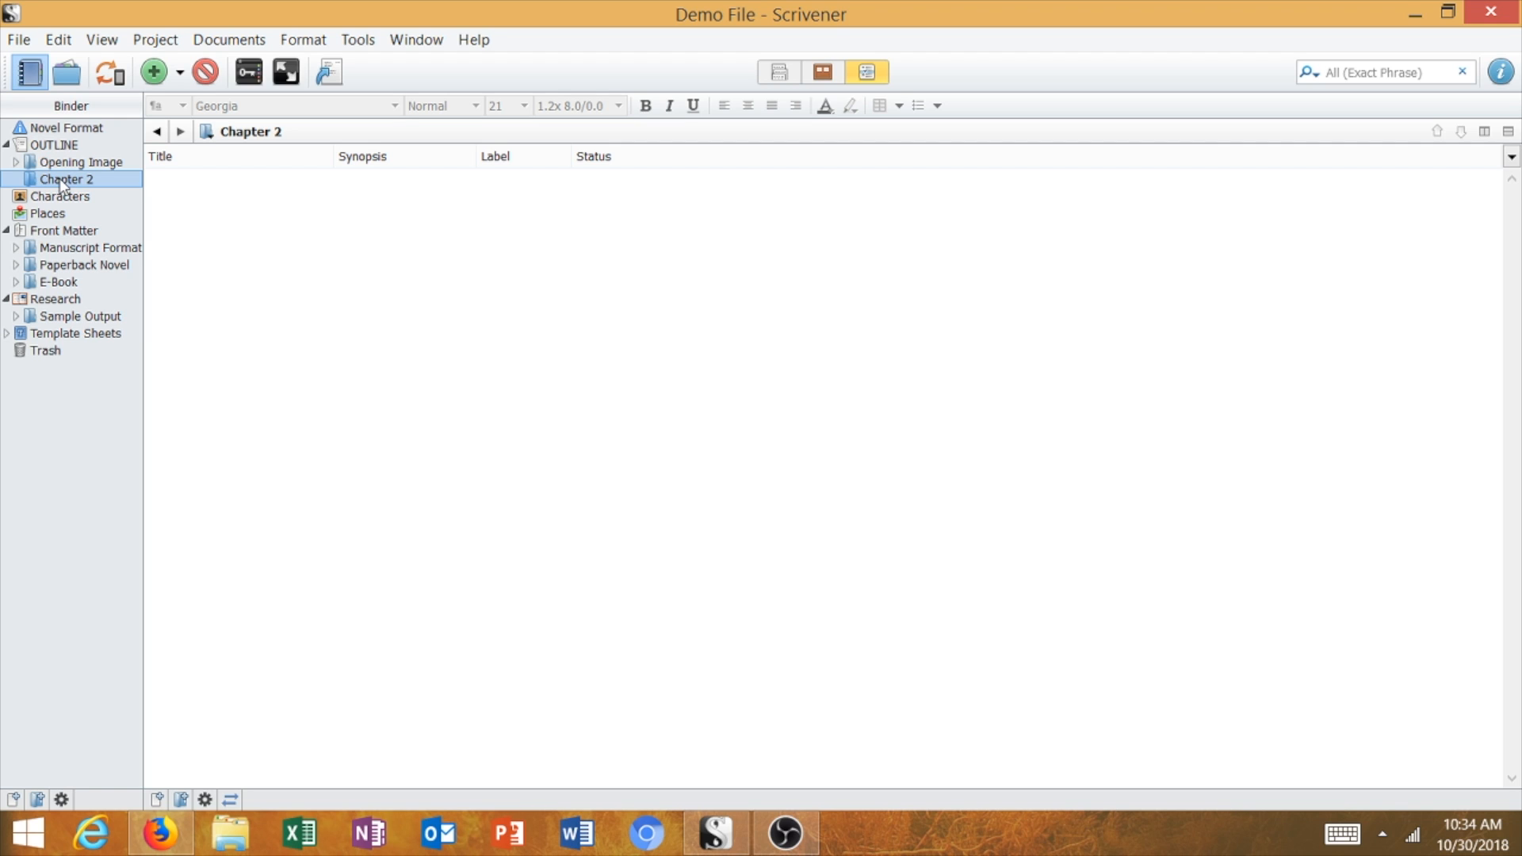
pyautogui.click(62, 180)
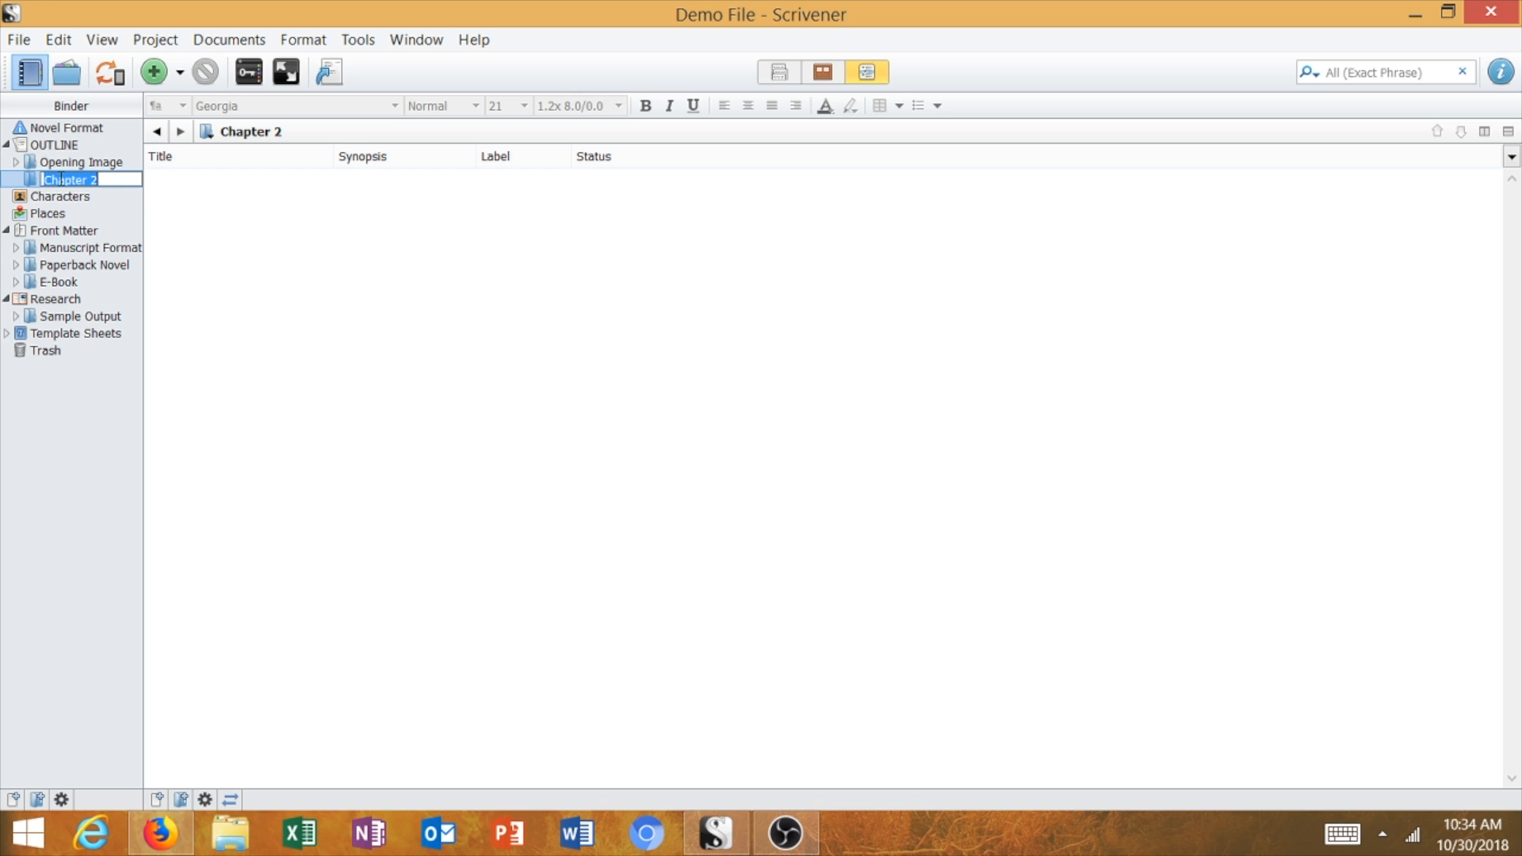
pyautogui.write('Theme Stated')
pyautogui.press('Return')
# Add a new text document named Scene One inside the Theme Stated folder.
pyautogui.click(182, 69)
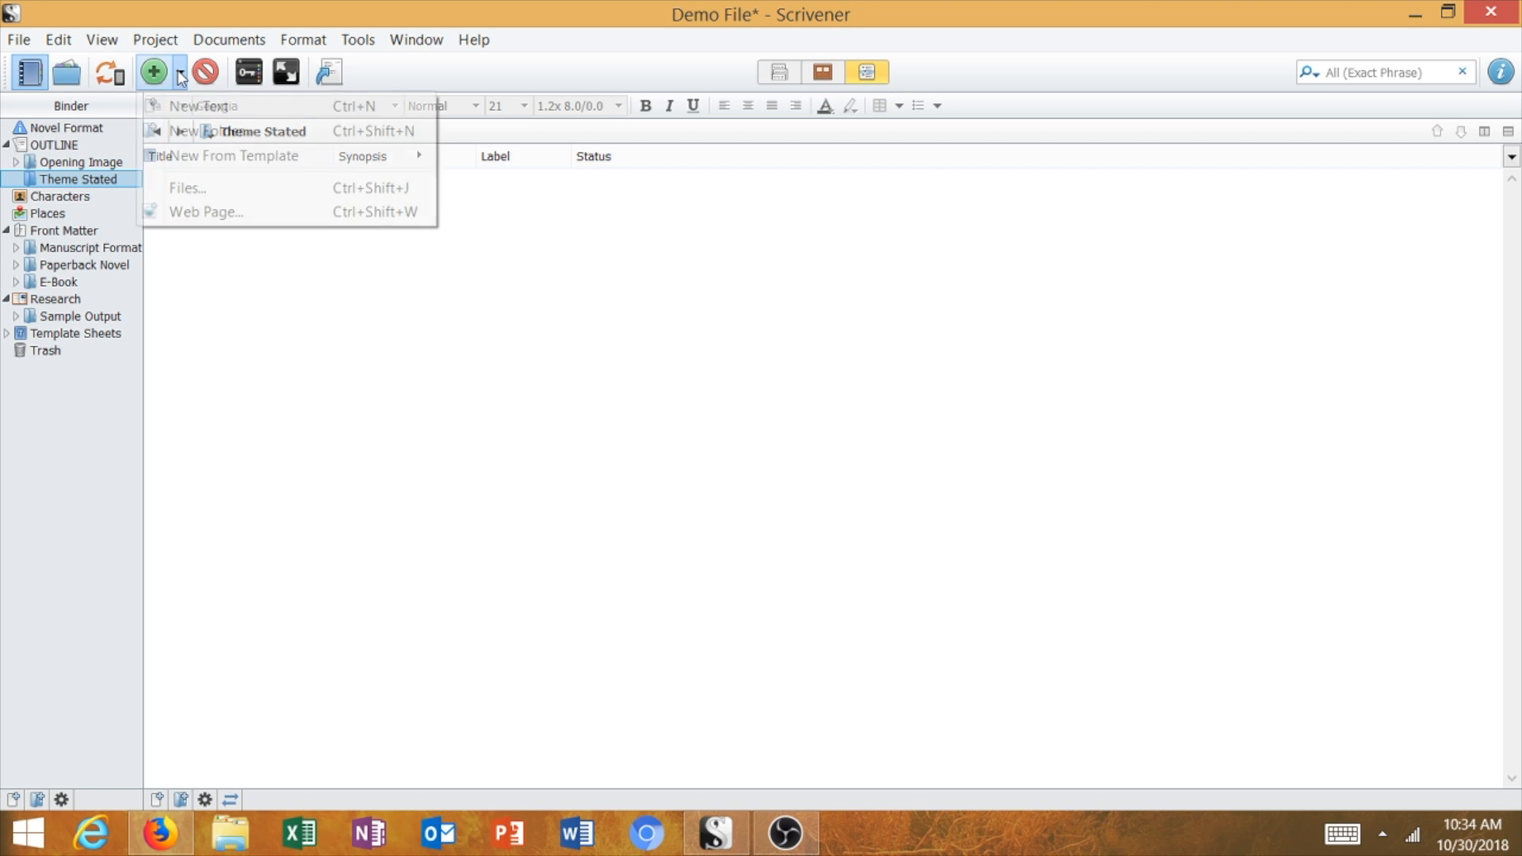
pyautogui.click(190, 103)
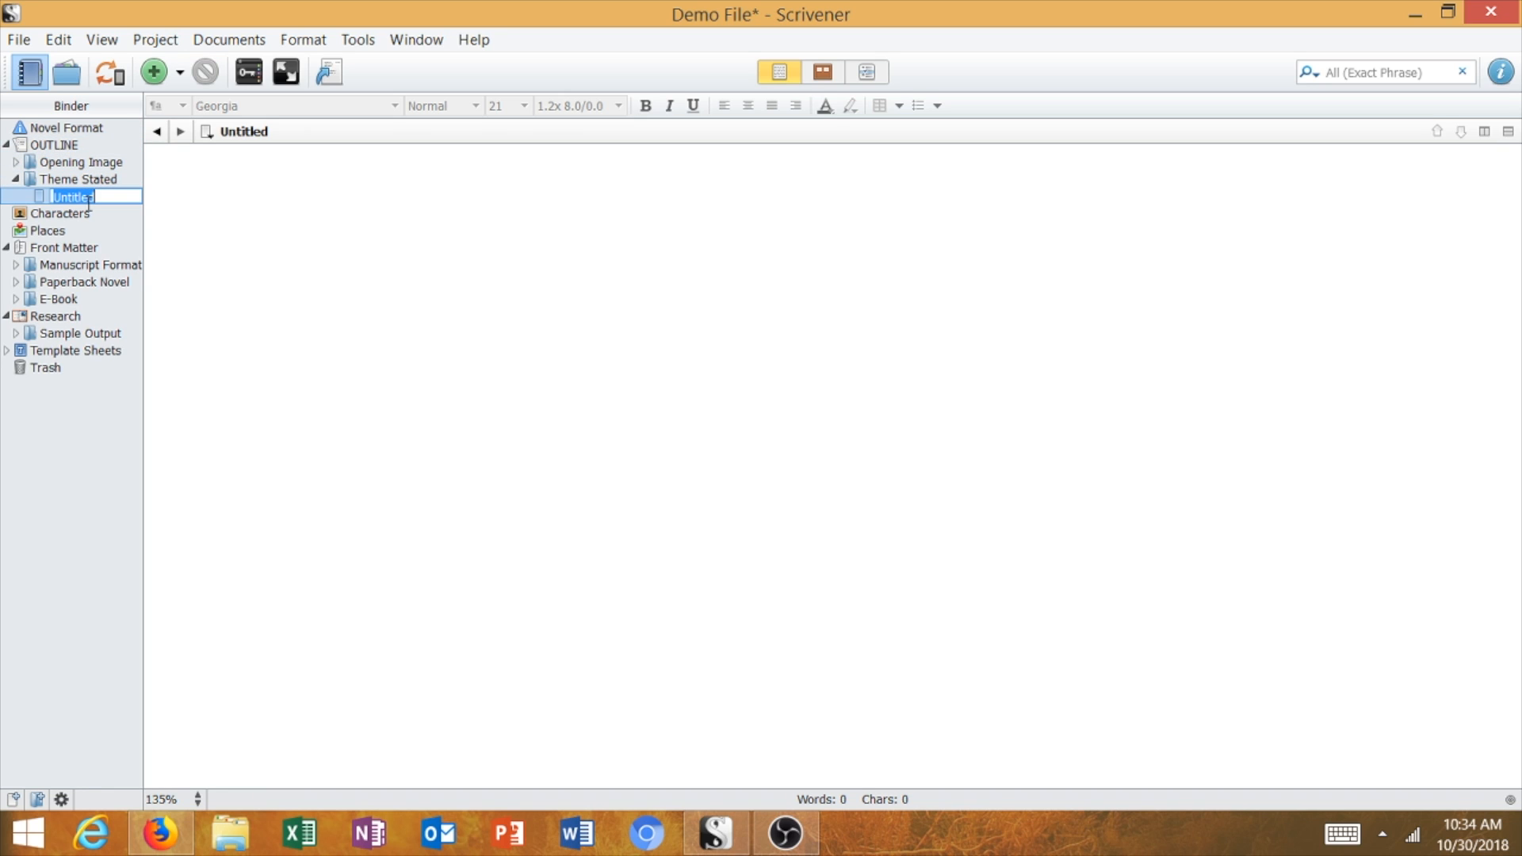
pyautogui.write('Scene')
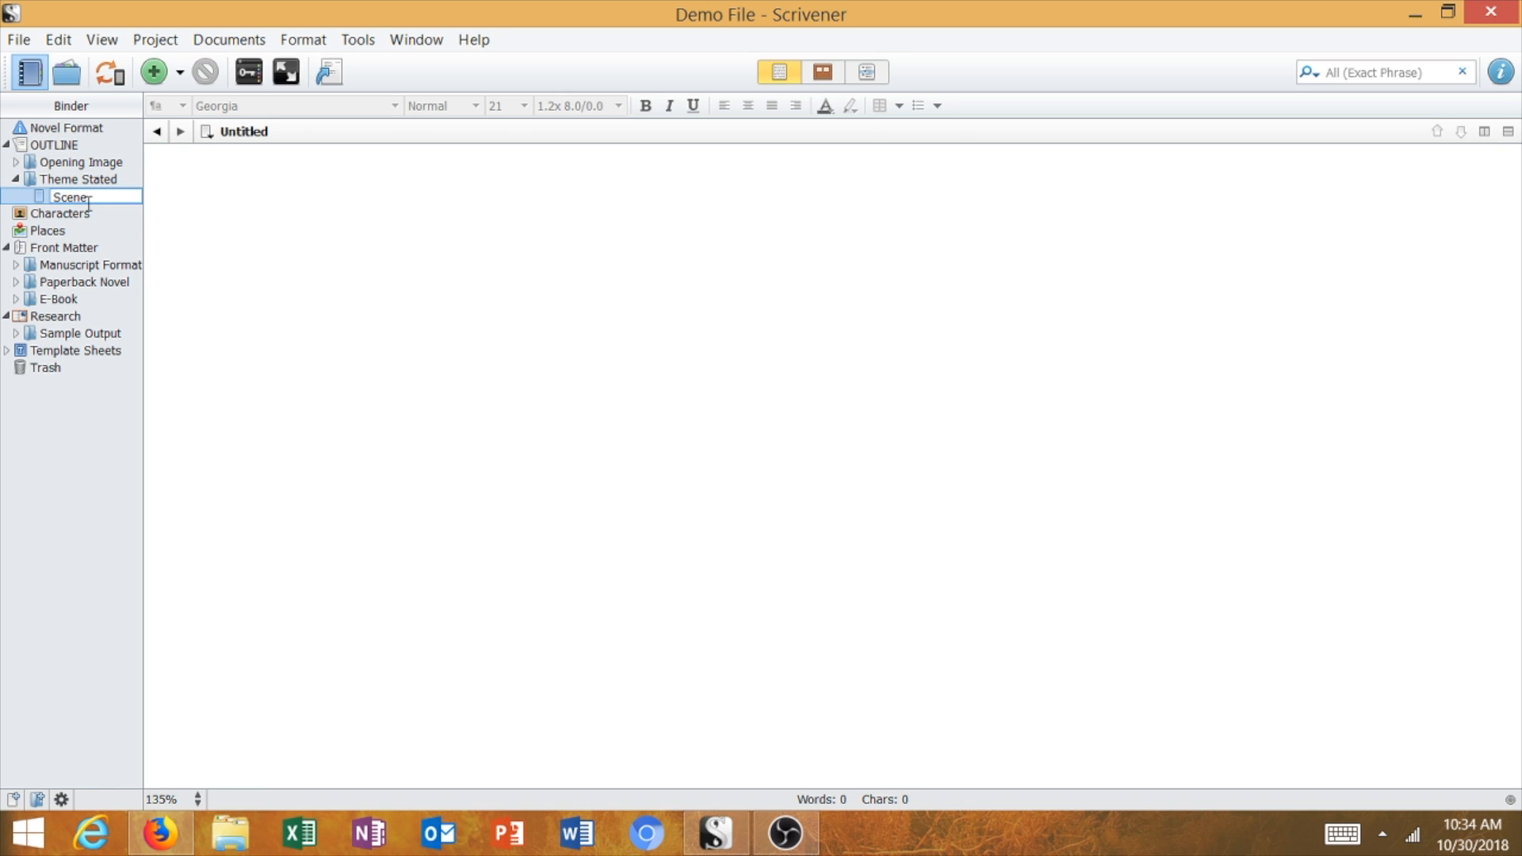
pyautogui.write(' One')
pyautogui.press('Return')
# Compare the outlines of the Opening Image and Theme Stated folders.
pyautogui.click(88, 162)
pyautogui.click(89, 177)
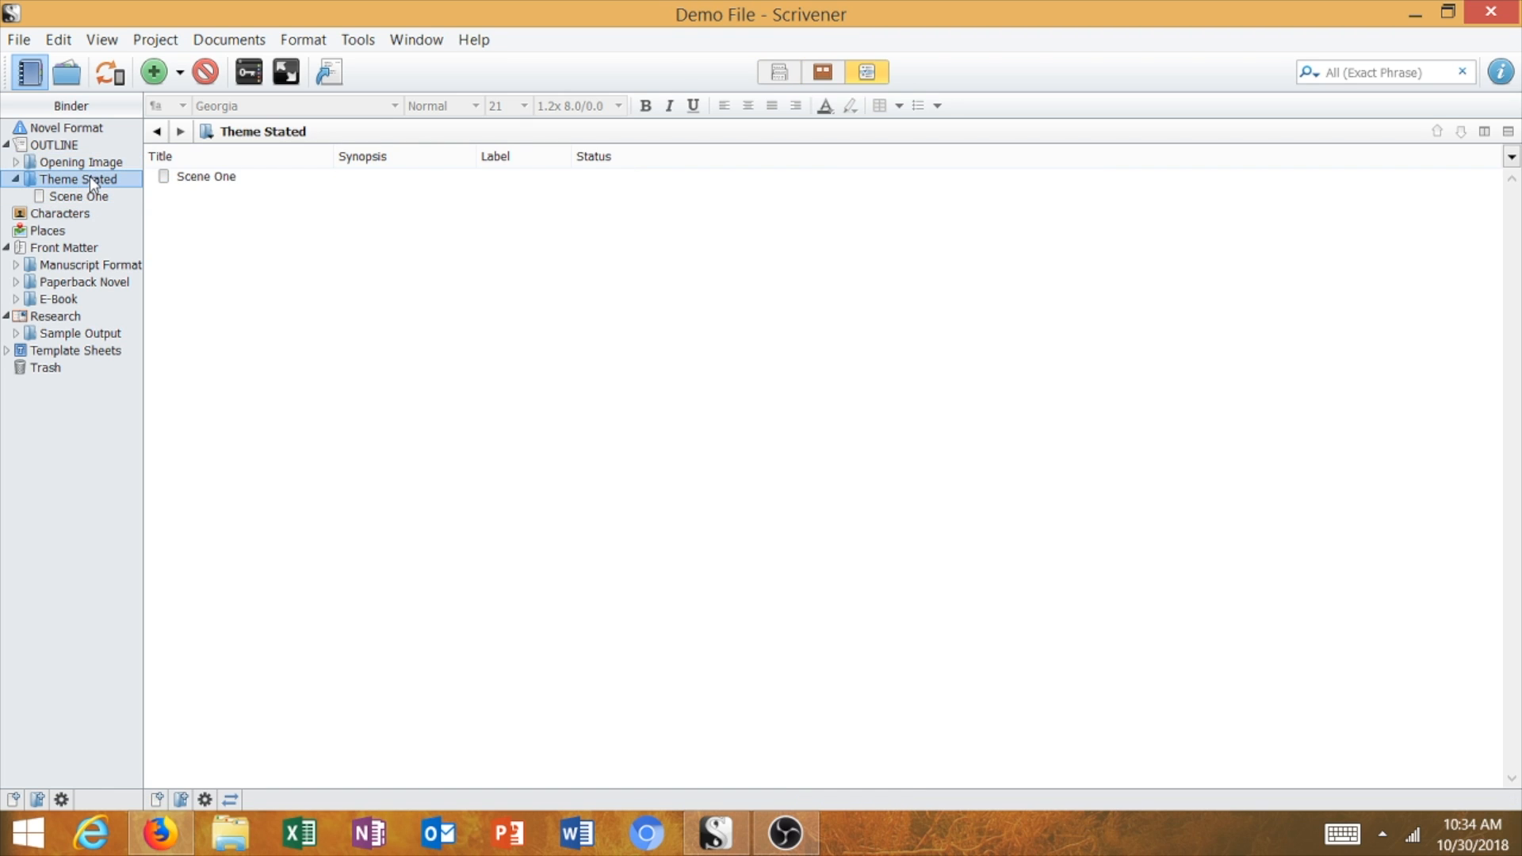
pyautogui.click(92, 161)
pyautogui.click(98, 179)
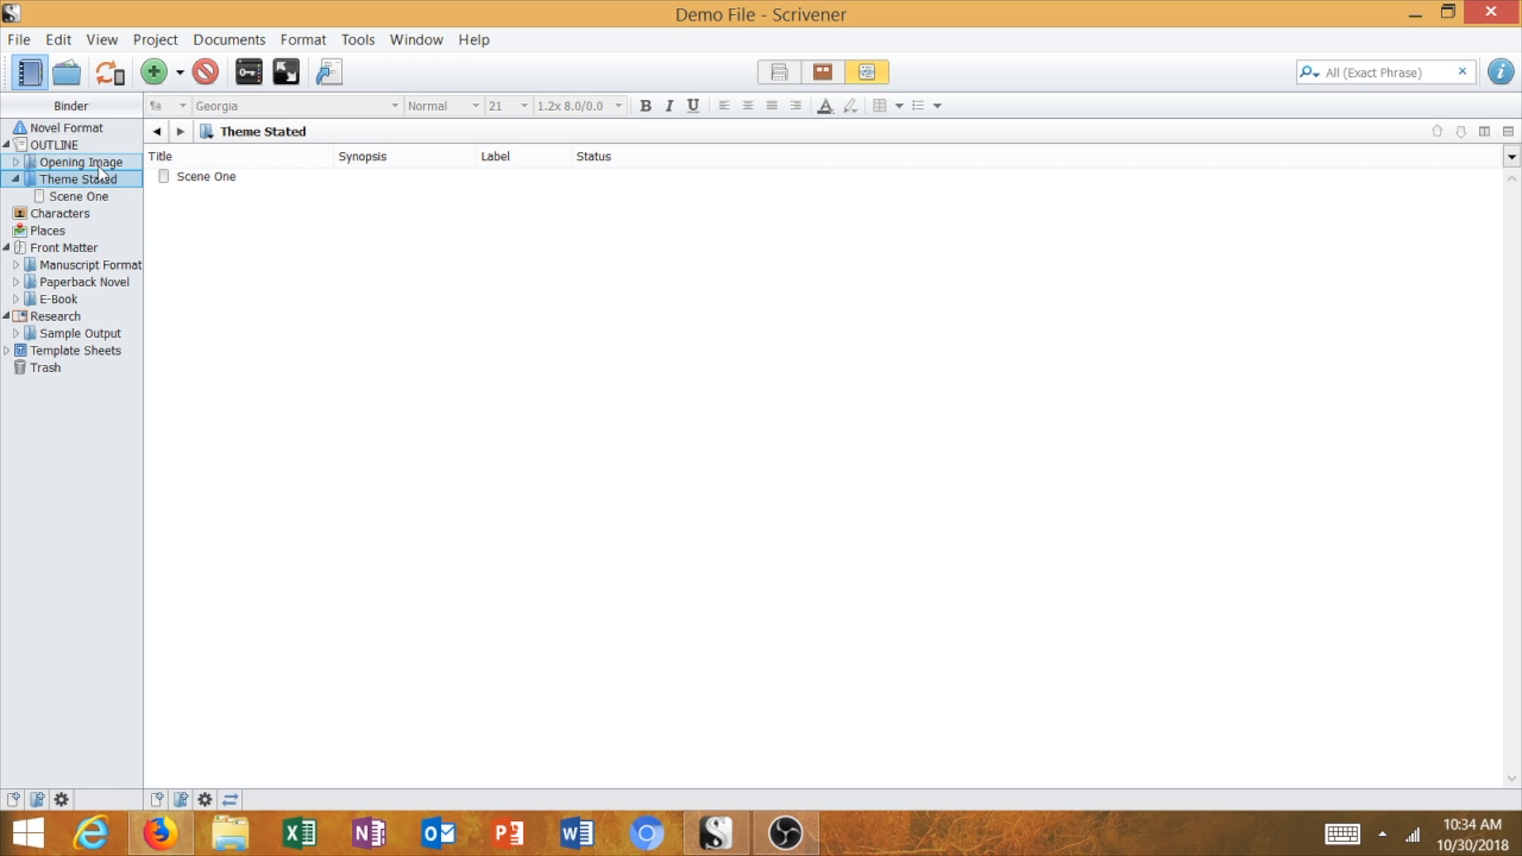
pyautogui.click(98, 163)
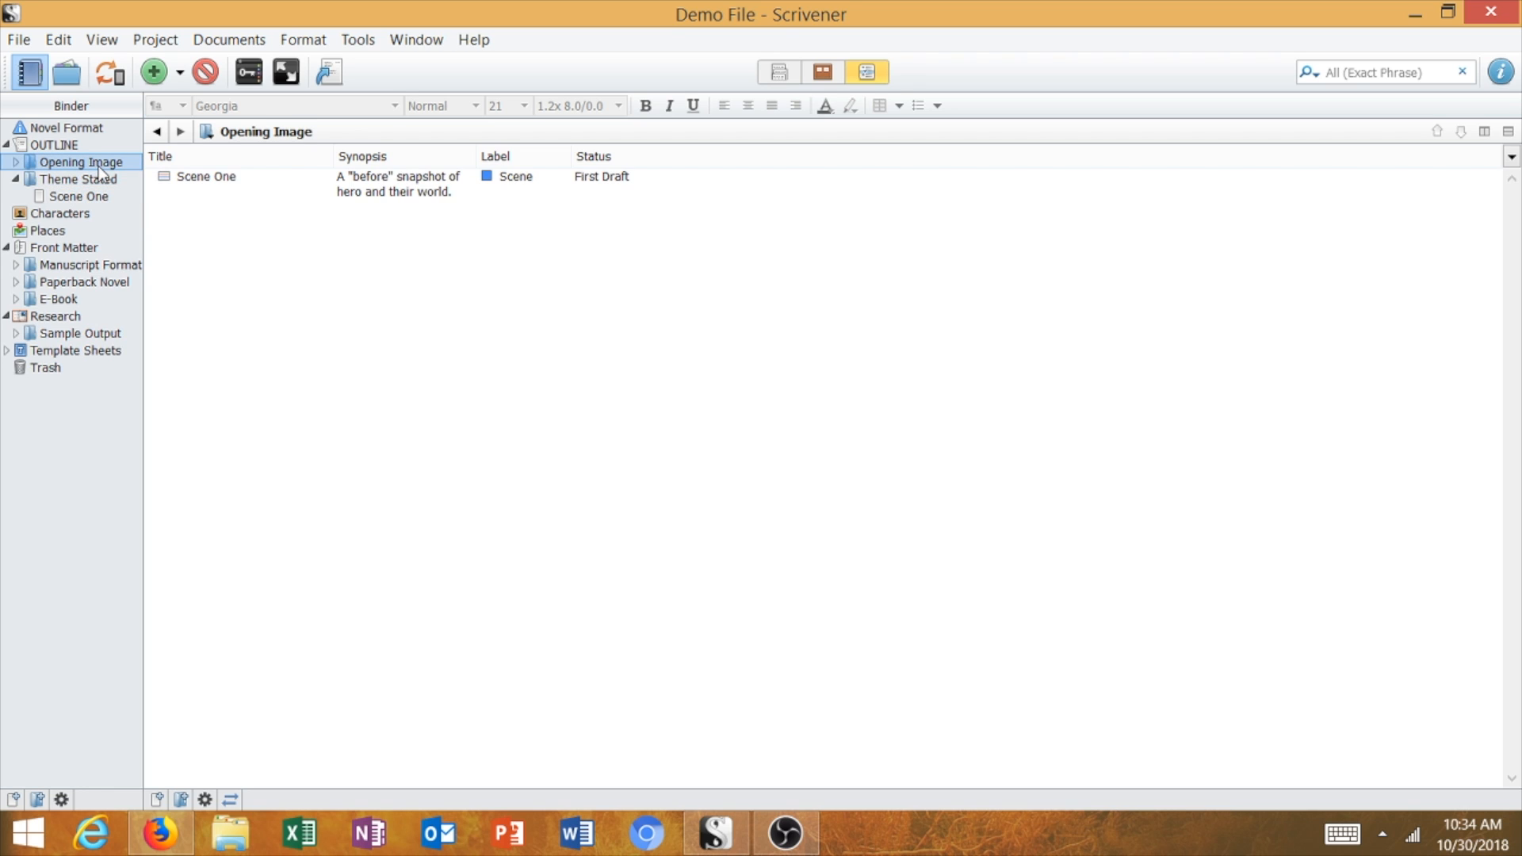
pyautogui.click(98, 176)
pyautogui.click(98, 163)
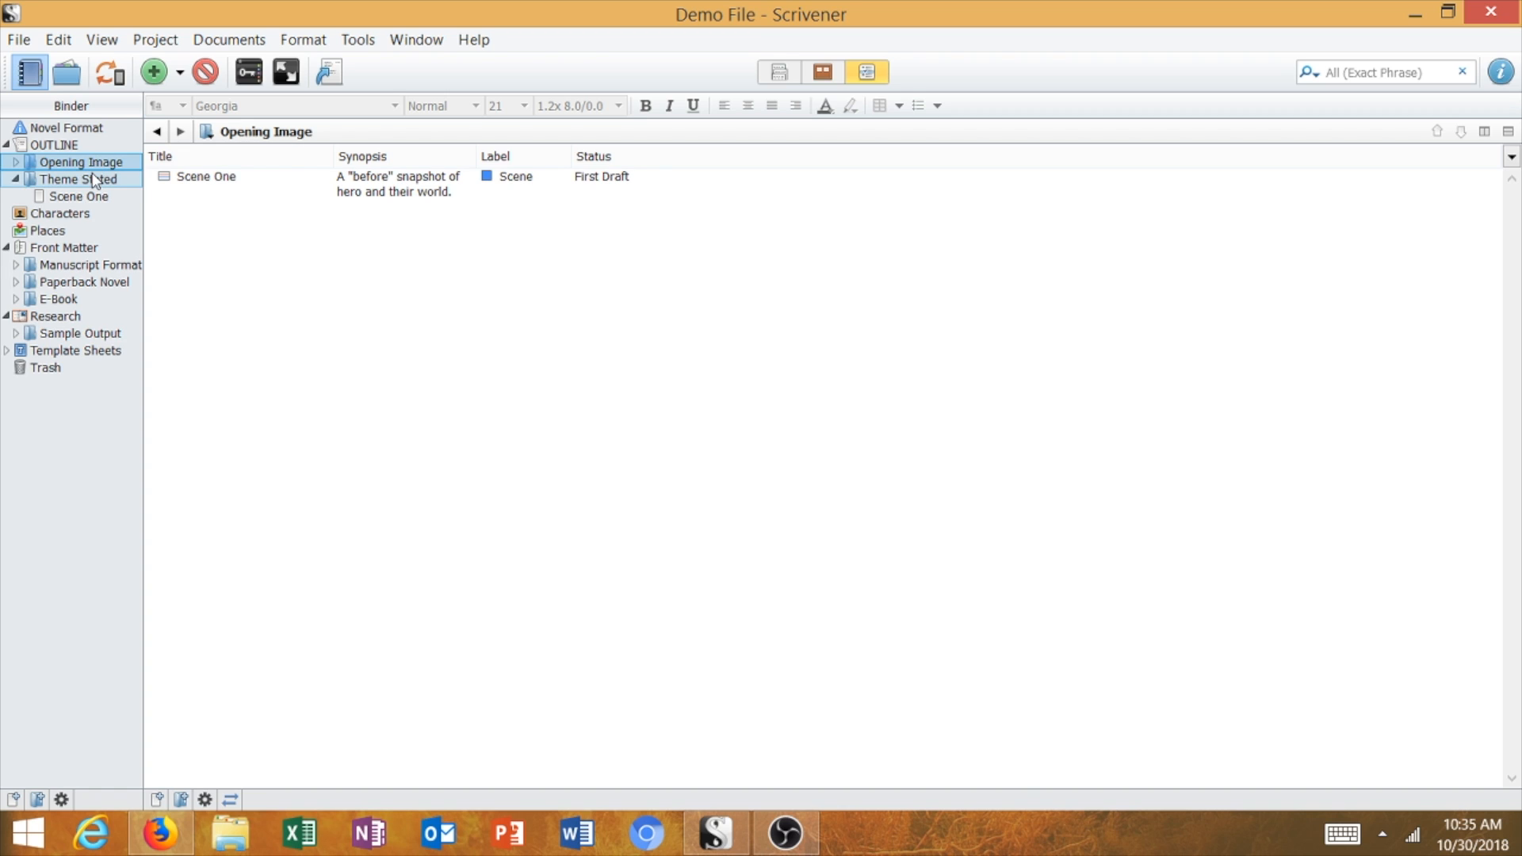
# Set the Theme Stated scene's synopsis to "A statement made by a character that hints at what the character's arc will be.".
pyautogui.click(95, 179)
pyautogui.click(374, 185)
pyautogui.click(375, 183)
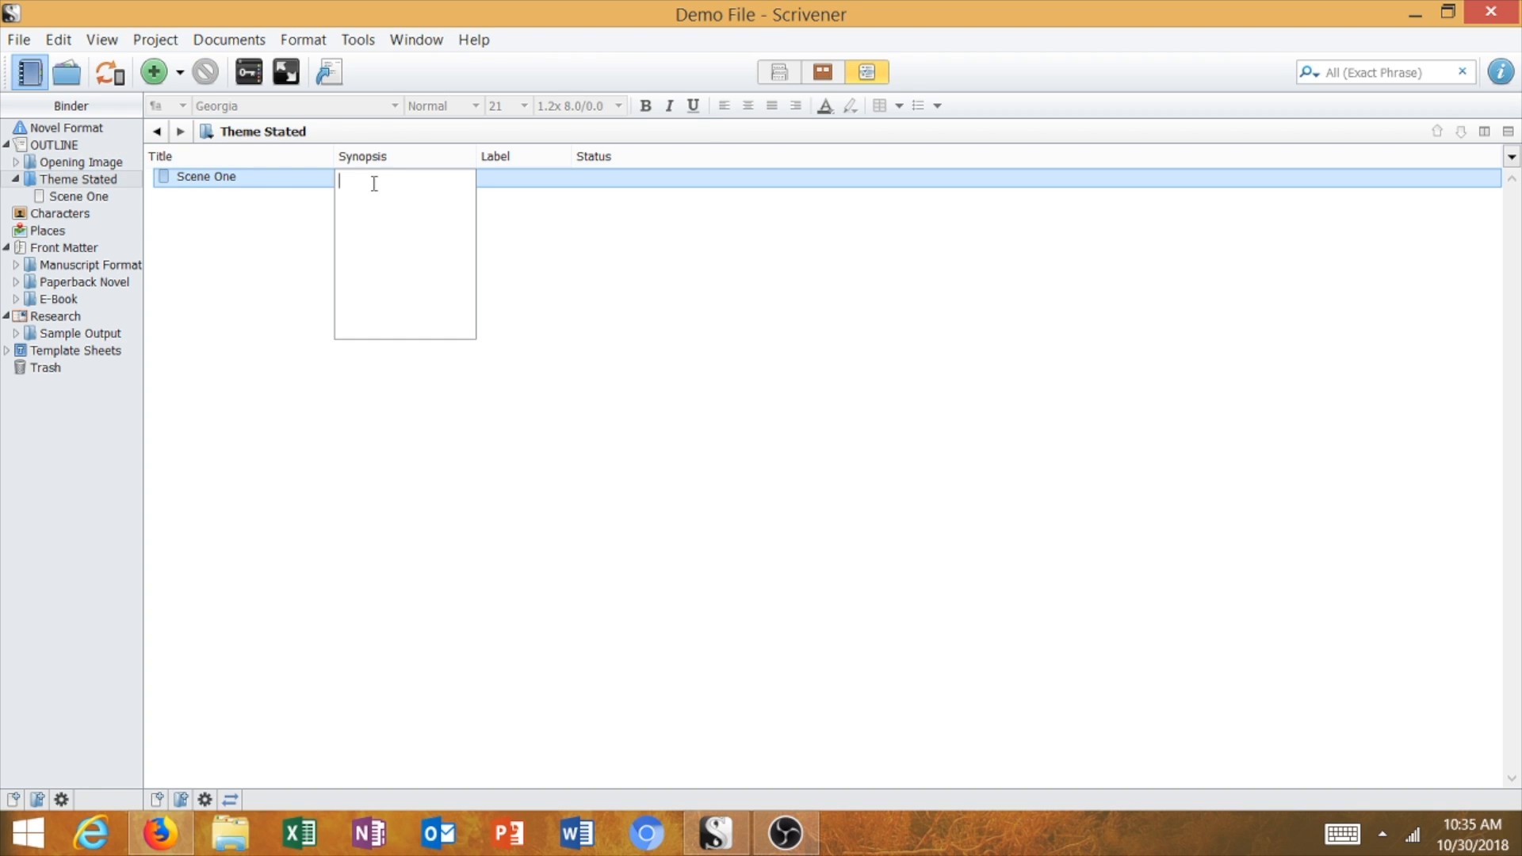
pyautogui.write("A statement made by a character that hints at what the character's arc will be.")
pyautogui.click(372, 357)
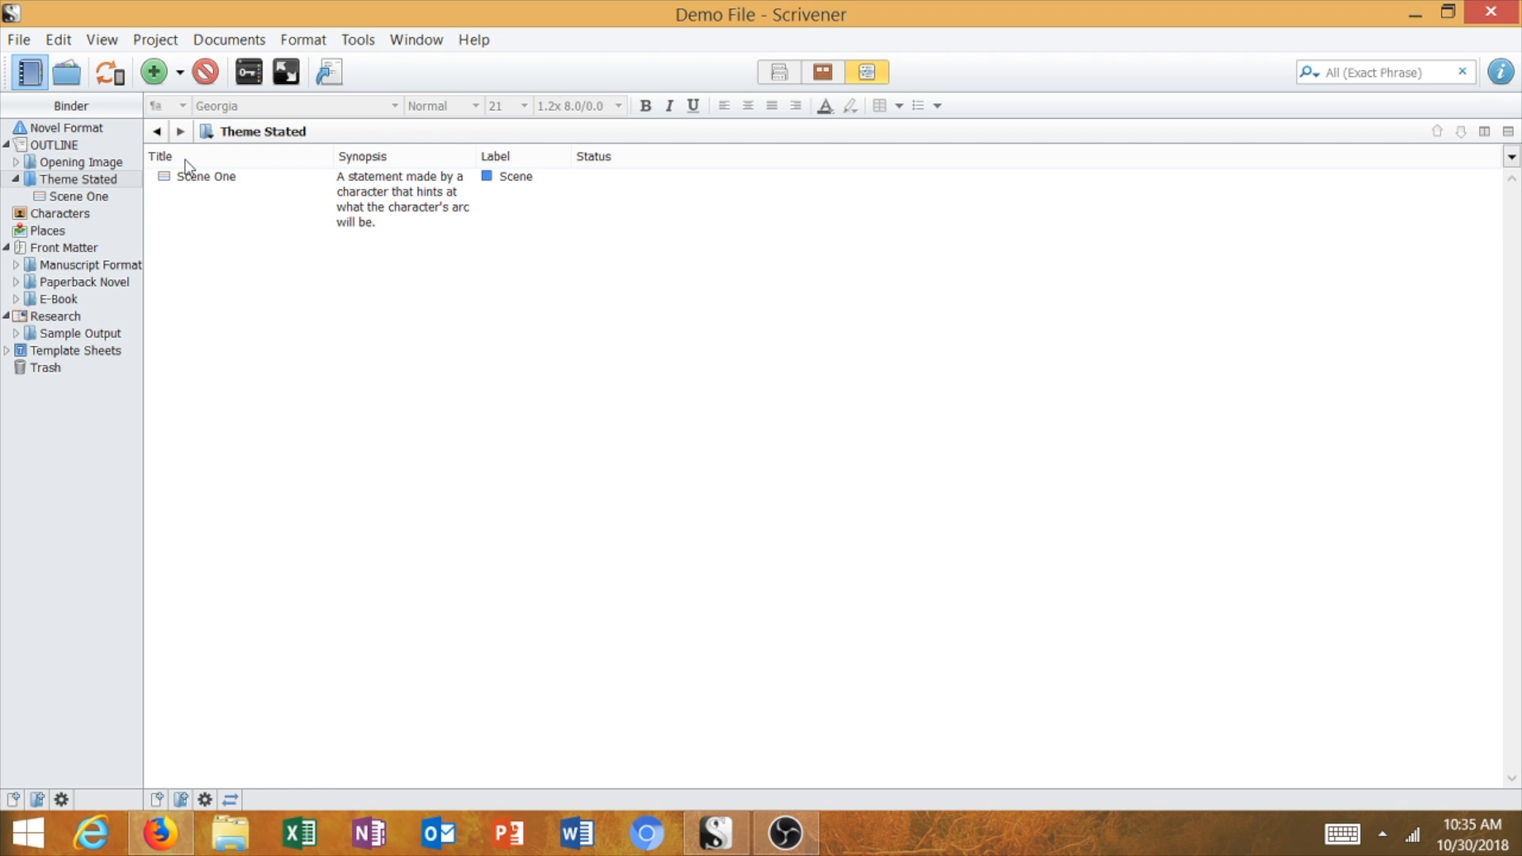
# Add a second paragraph to the Opening Image scene's synopsis: "Charlotte is walking through the forest and sees a fairy.".
pyautogui.click(96, 168)
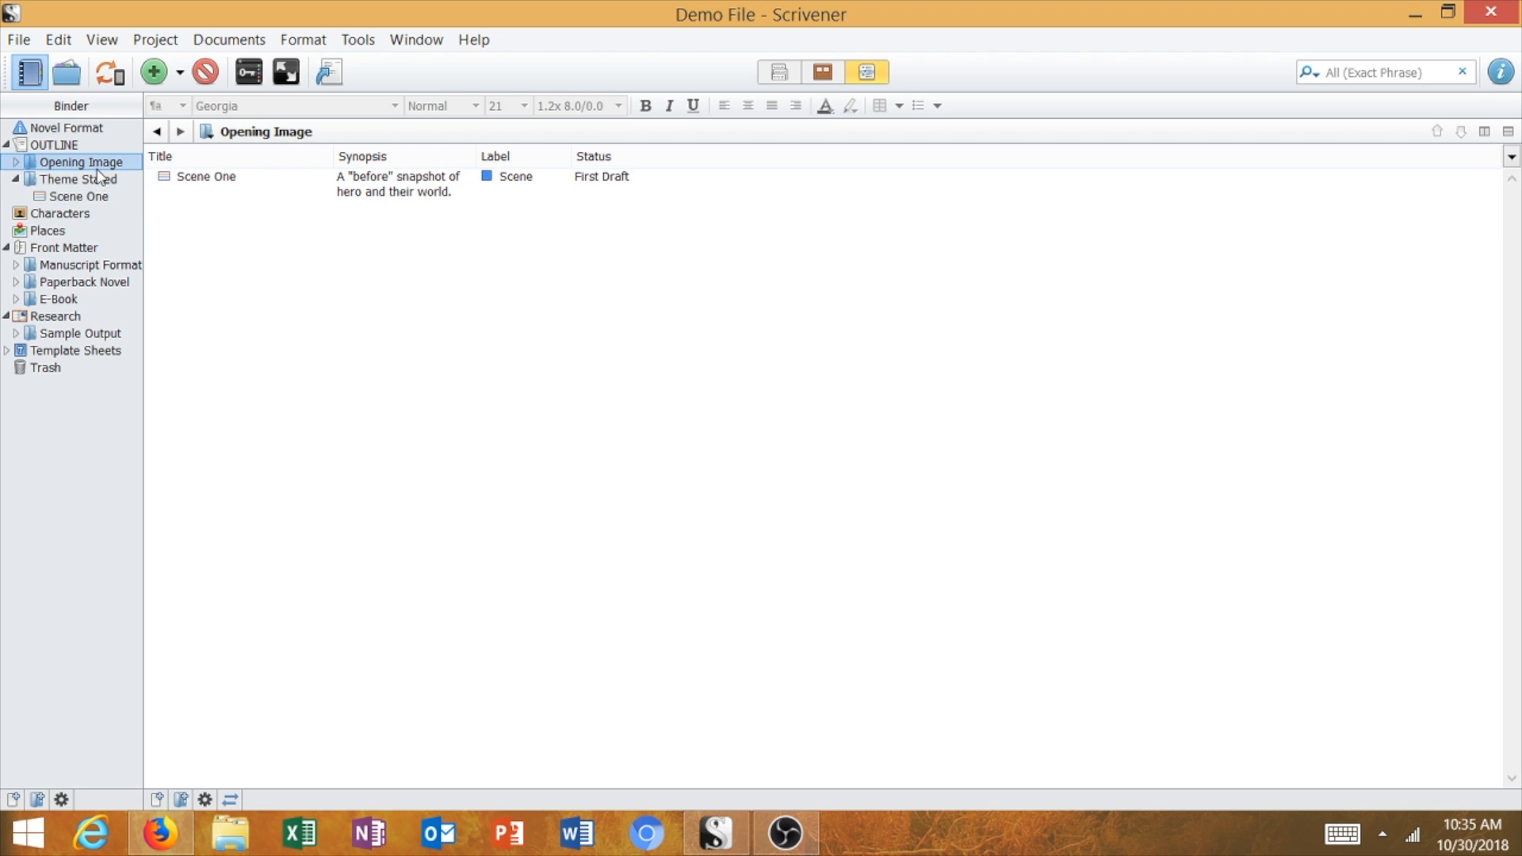
pyautogui.click(460, 190)
pyautogui.click(460, 206)
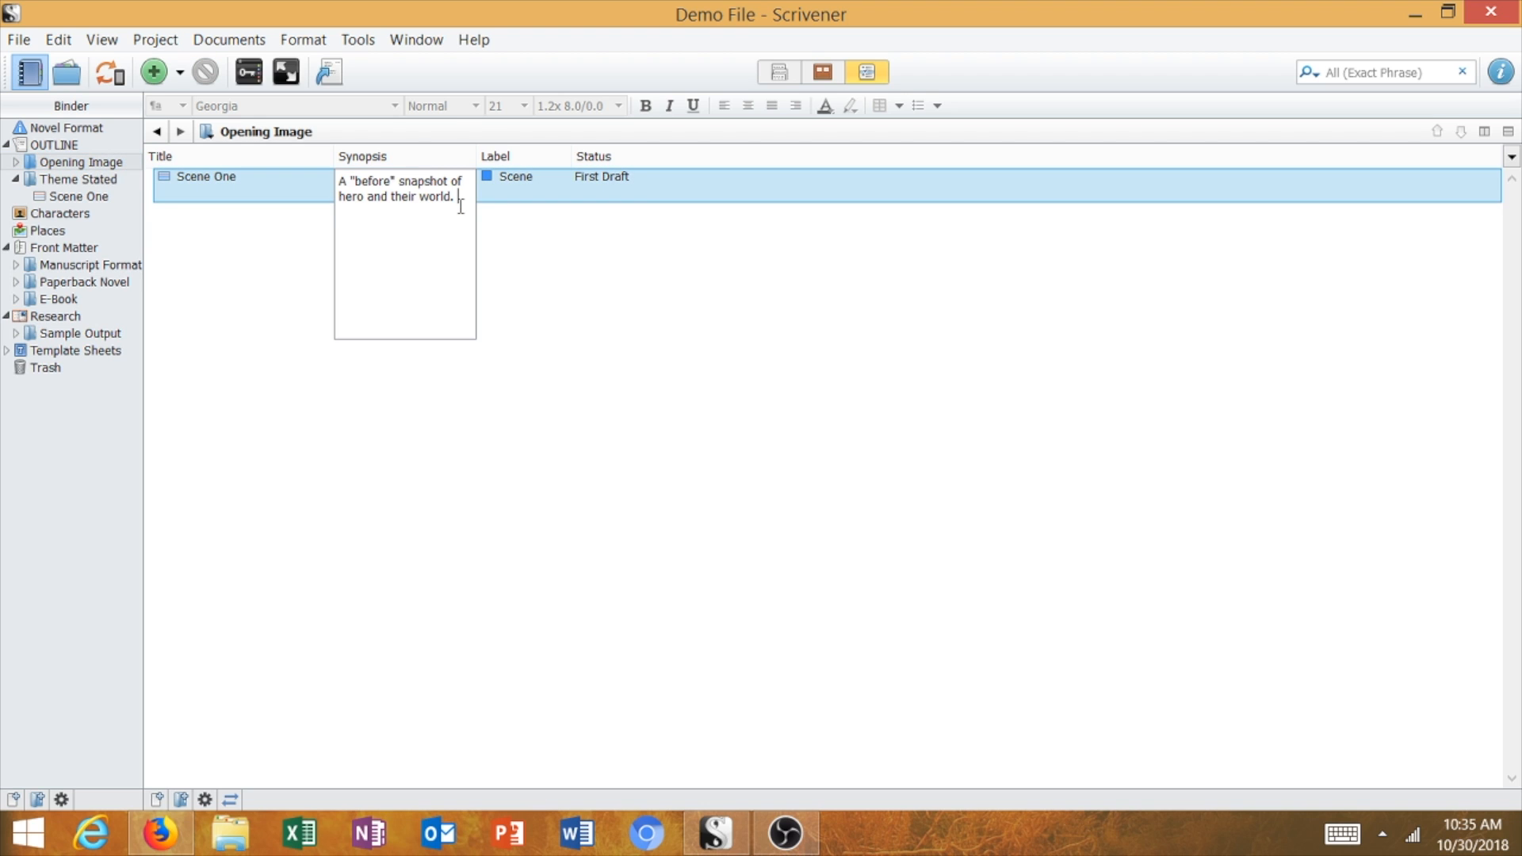
pyautogui.write('Charlotte is walking through the forest and sees a fairy.')
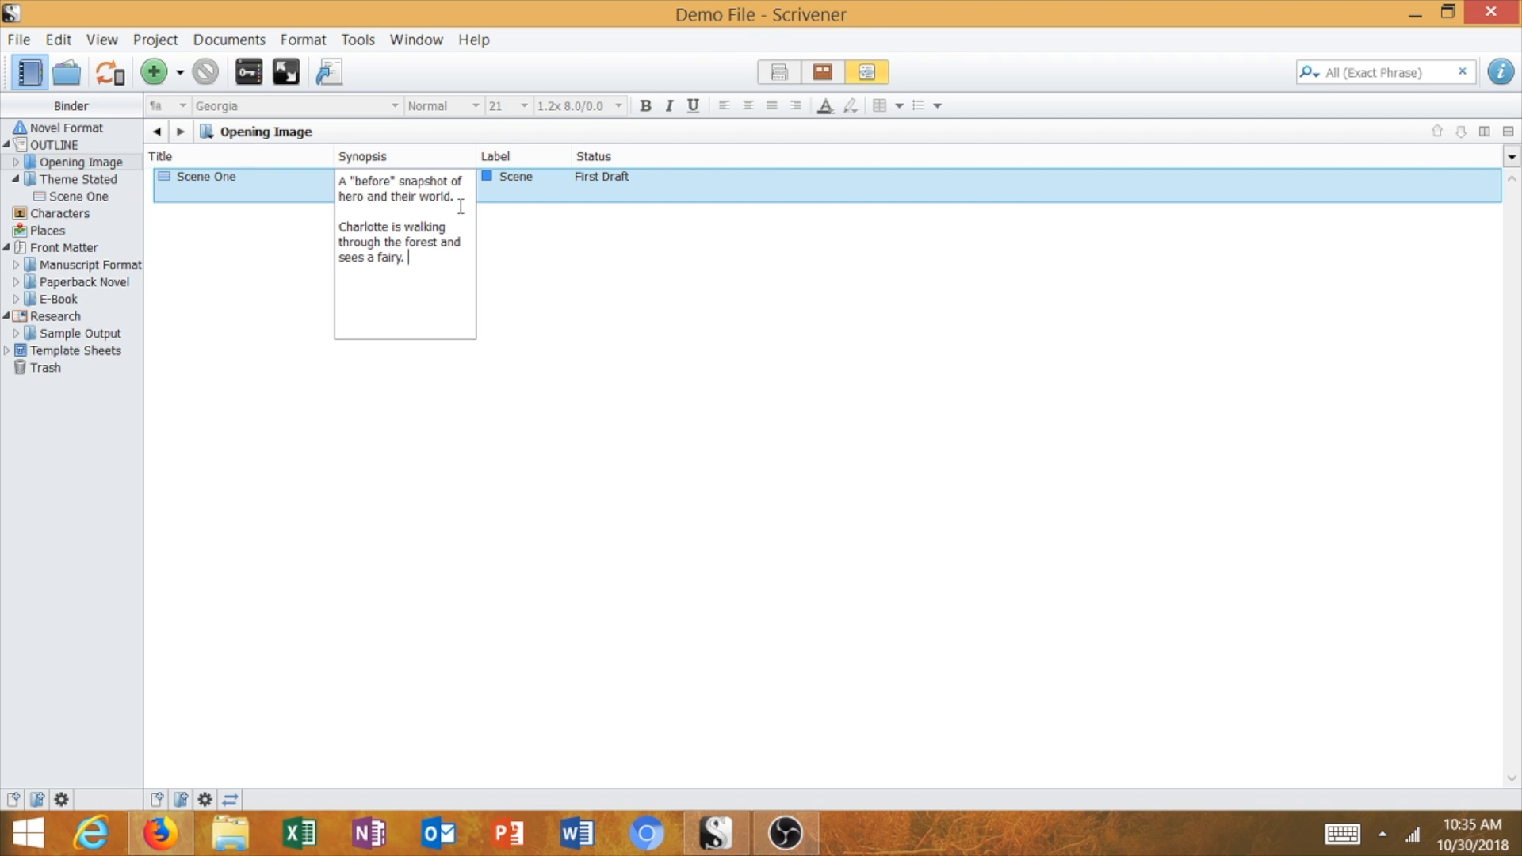
pyautogui.click(449, 506)
pyautogui.click(400, 205)
pyautogui.click(402, 204)
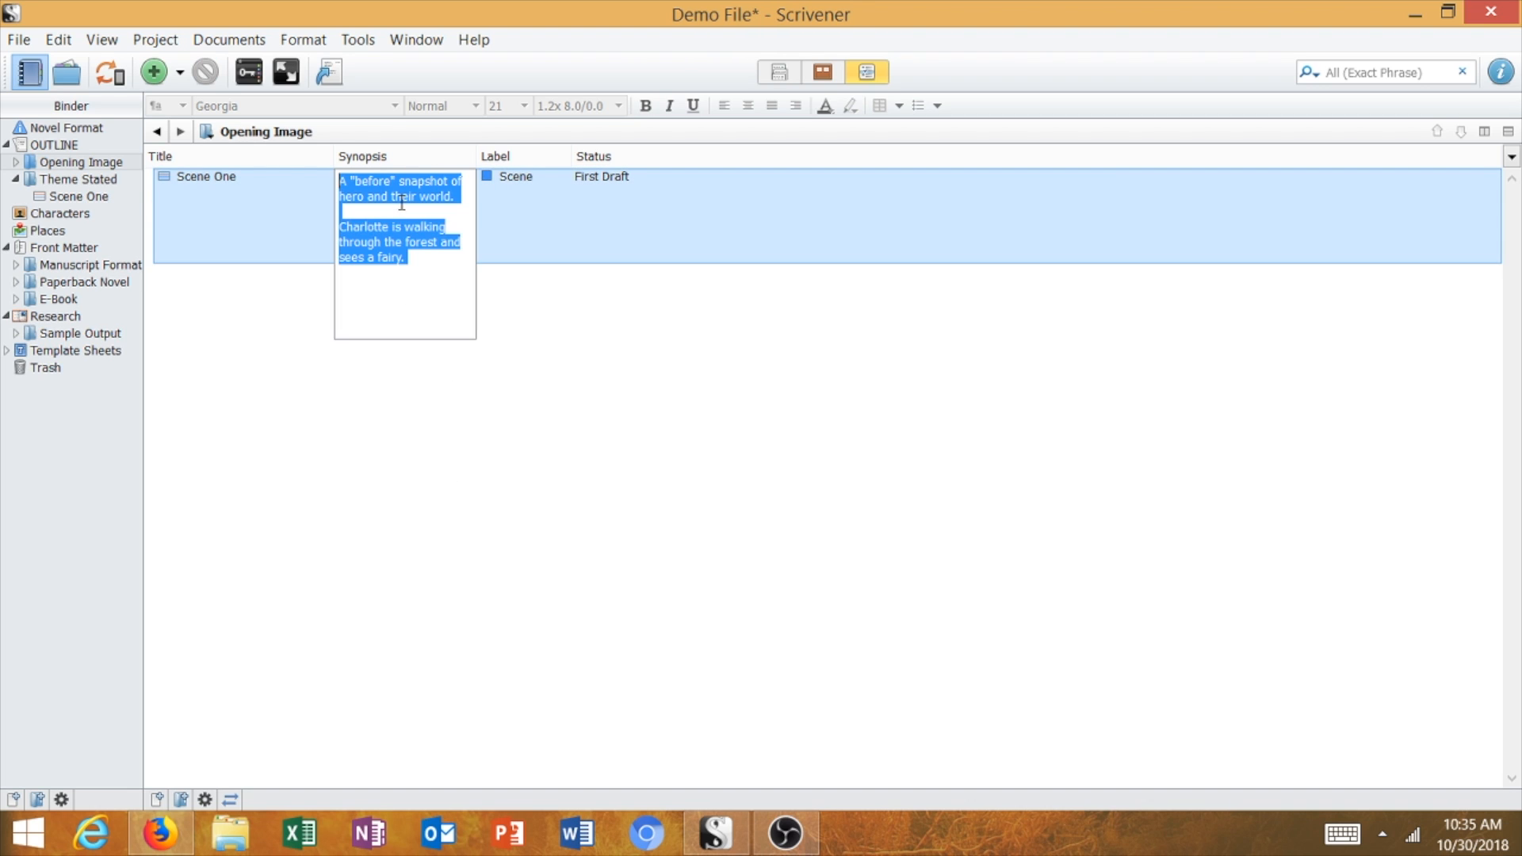
pyautogui.click(420, 260)
pyautogui.click(443, 419)
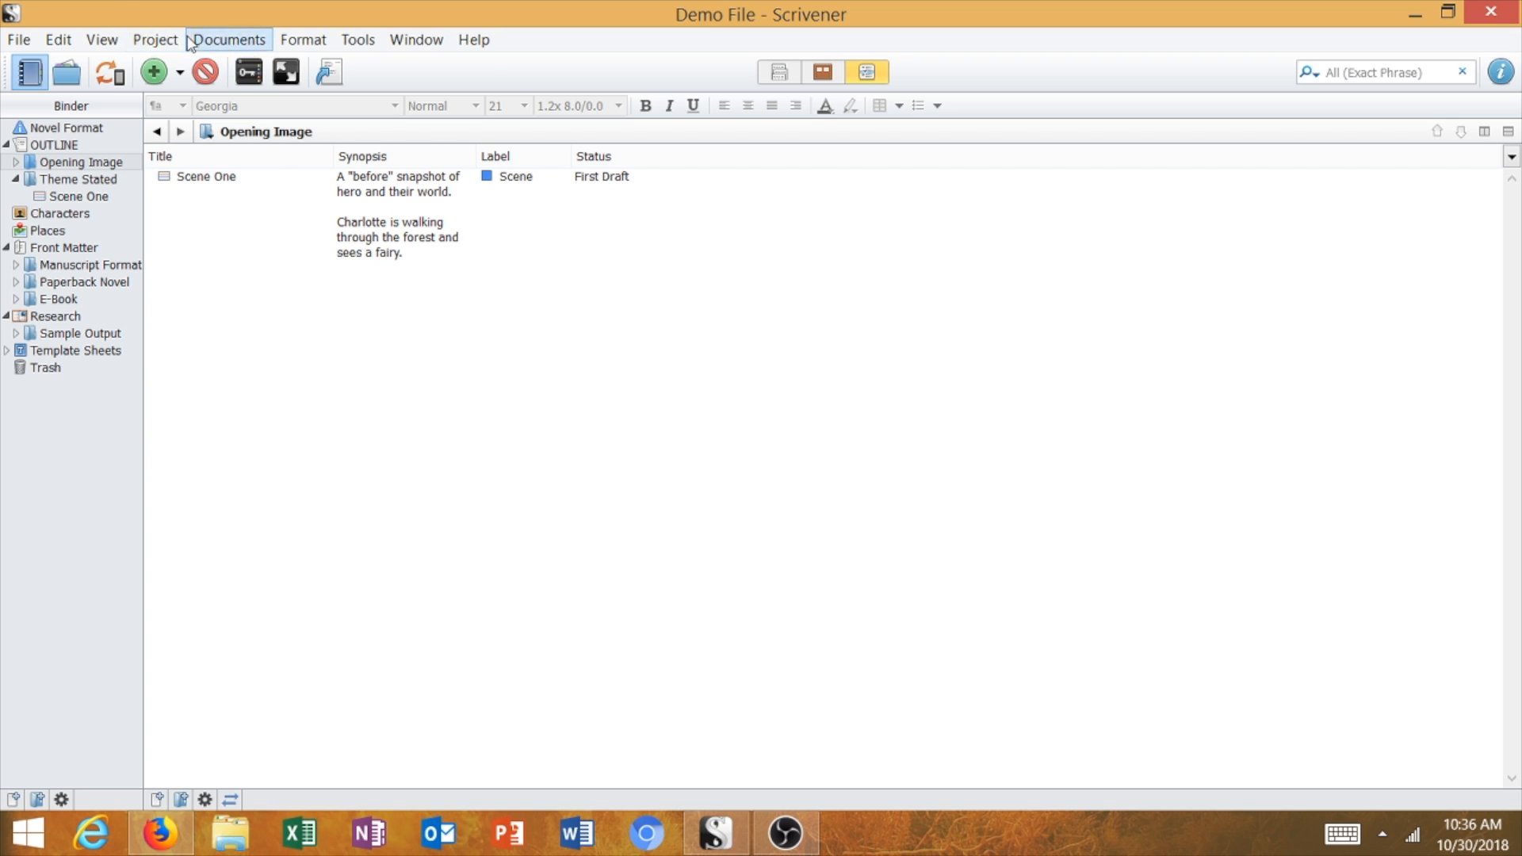
# View the Opening Image folder as a corkboard and return to its outline view.
pyautogui.click(102, 40)
pyautogui.click(140, 91)
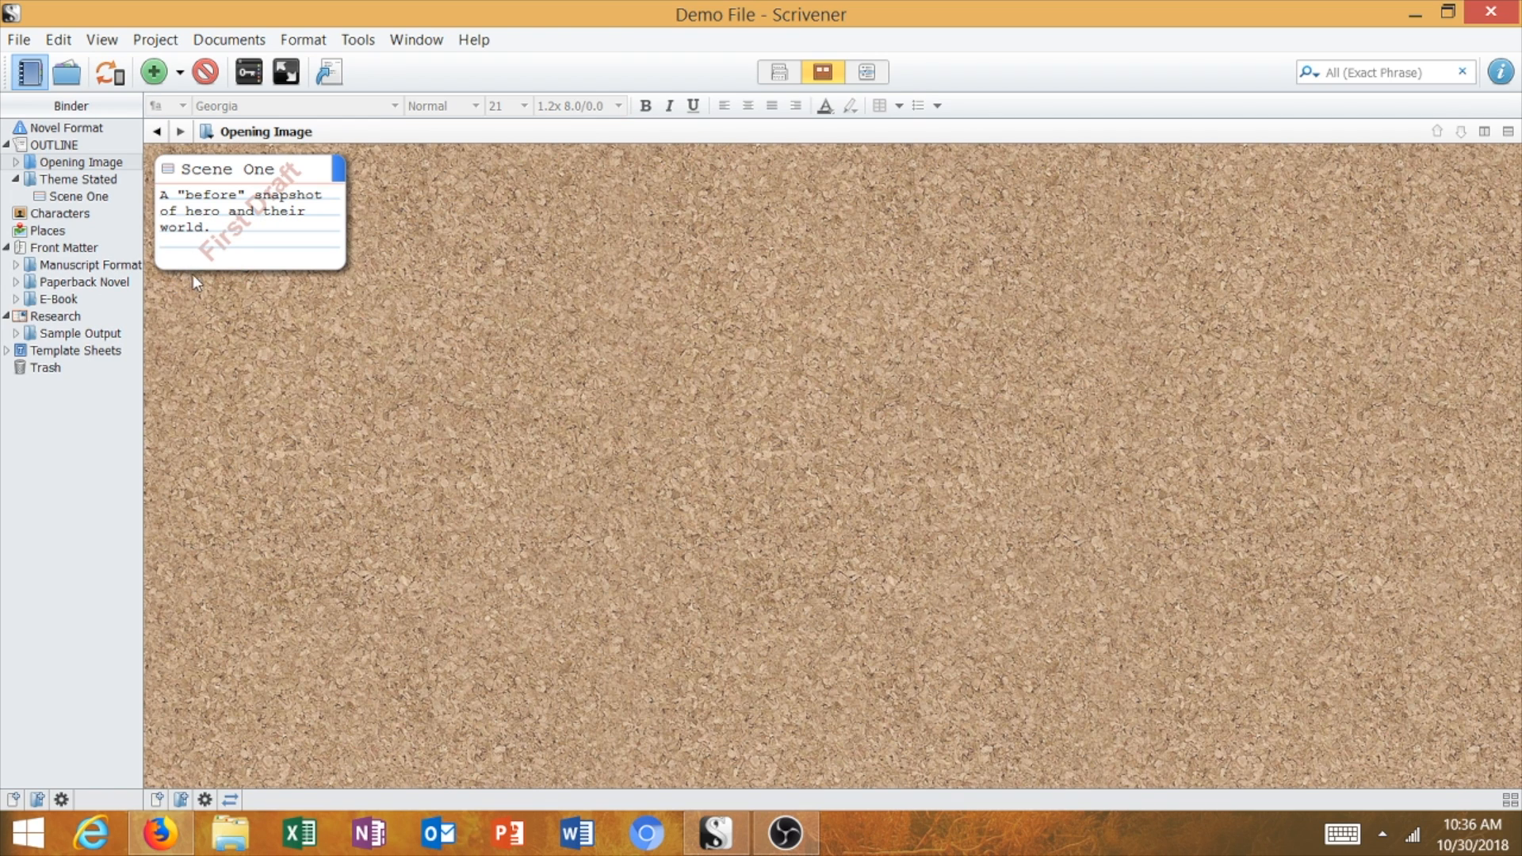
pyautogui.click(107, 47)
pyautogui.click(163, 112)
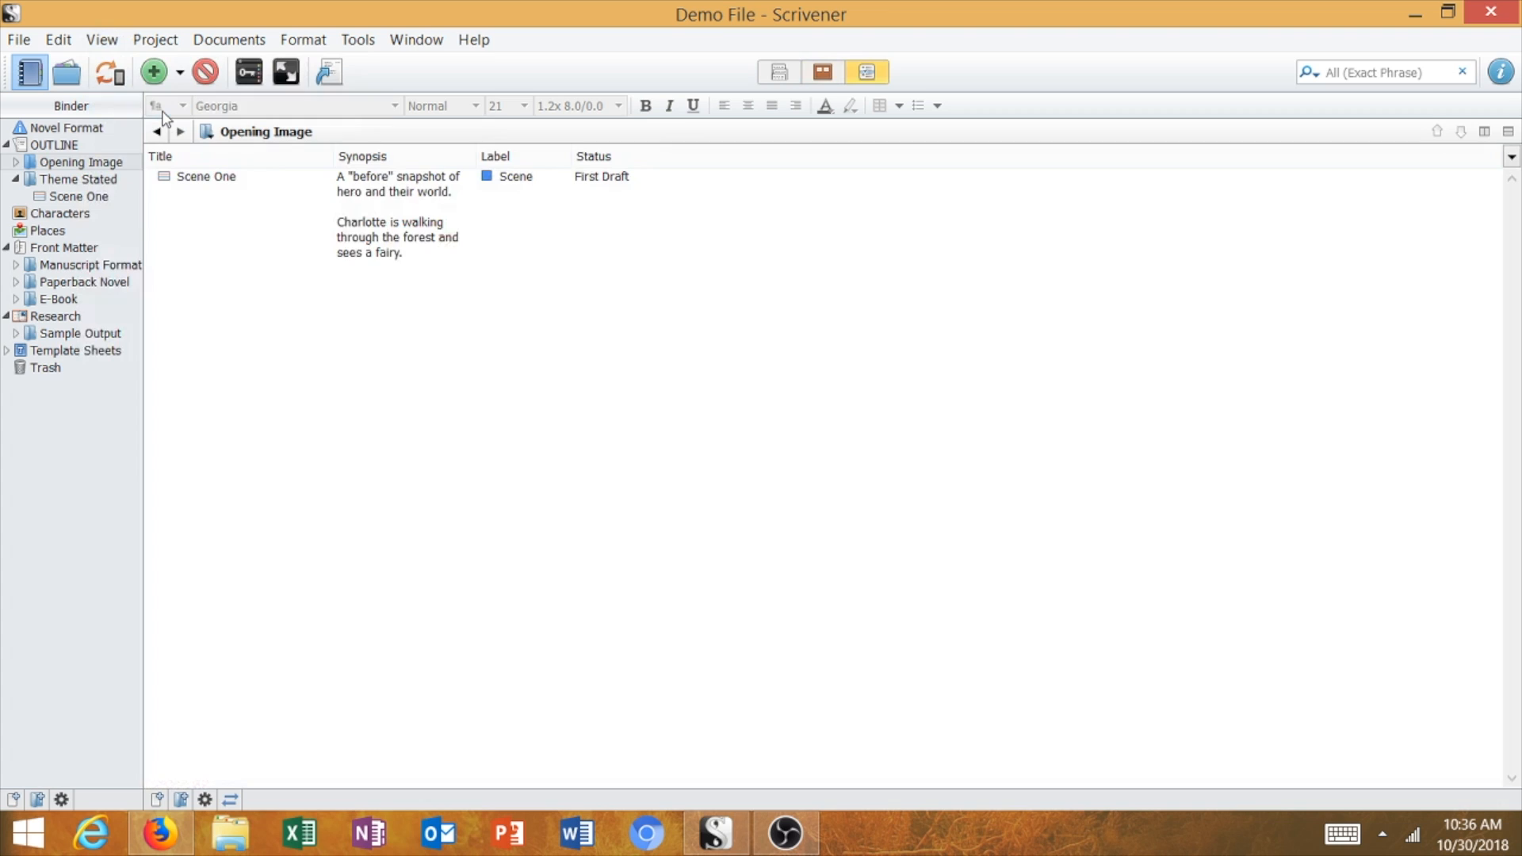
# Write "Charlotte is walking through the woods and sees a fairy" in the text of Scene One under Opening Image.
pyautogui.click(15, 162)
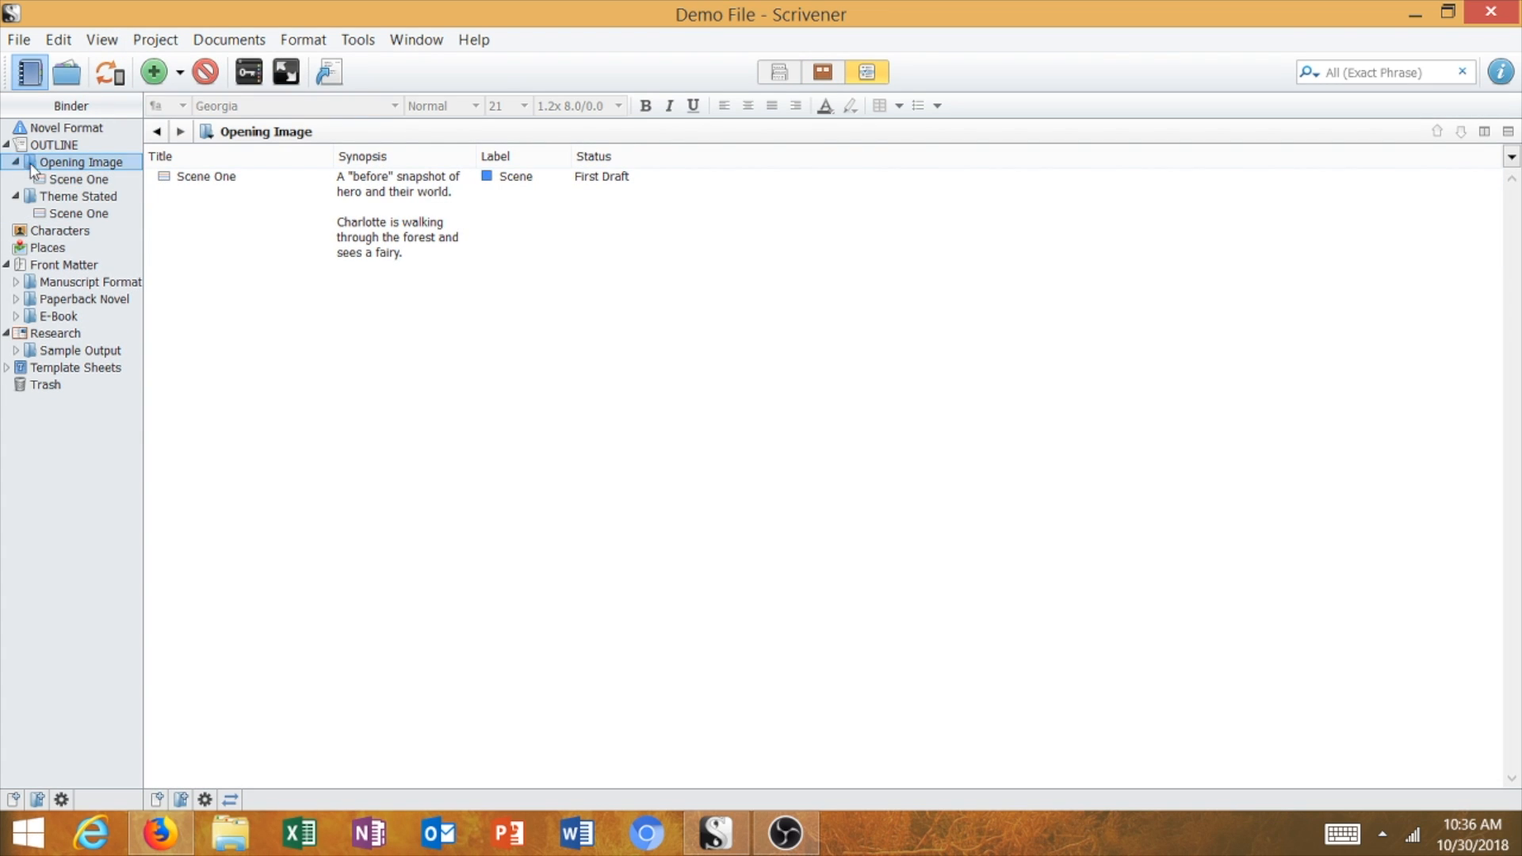
pyautogui.click(65, 182)
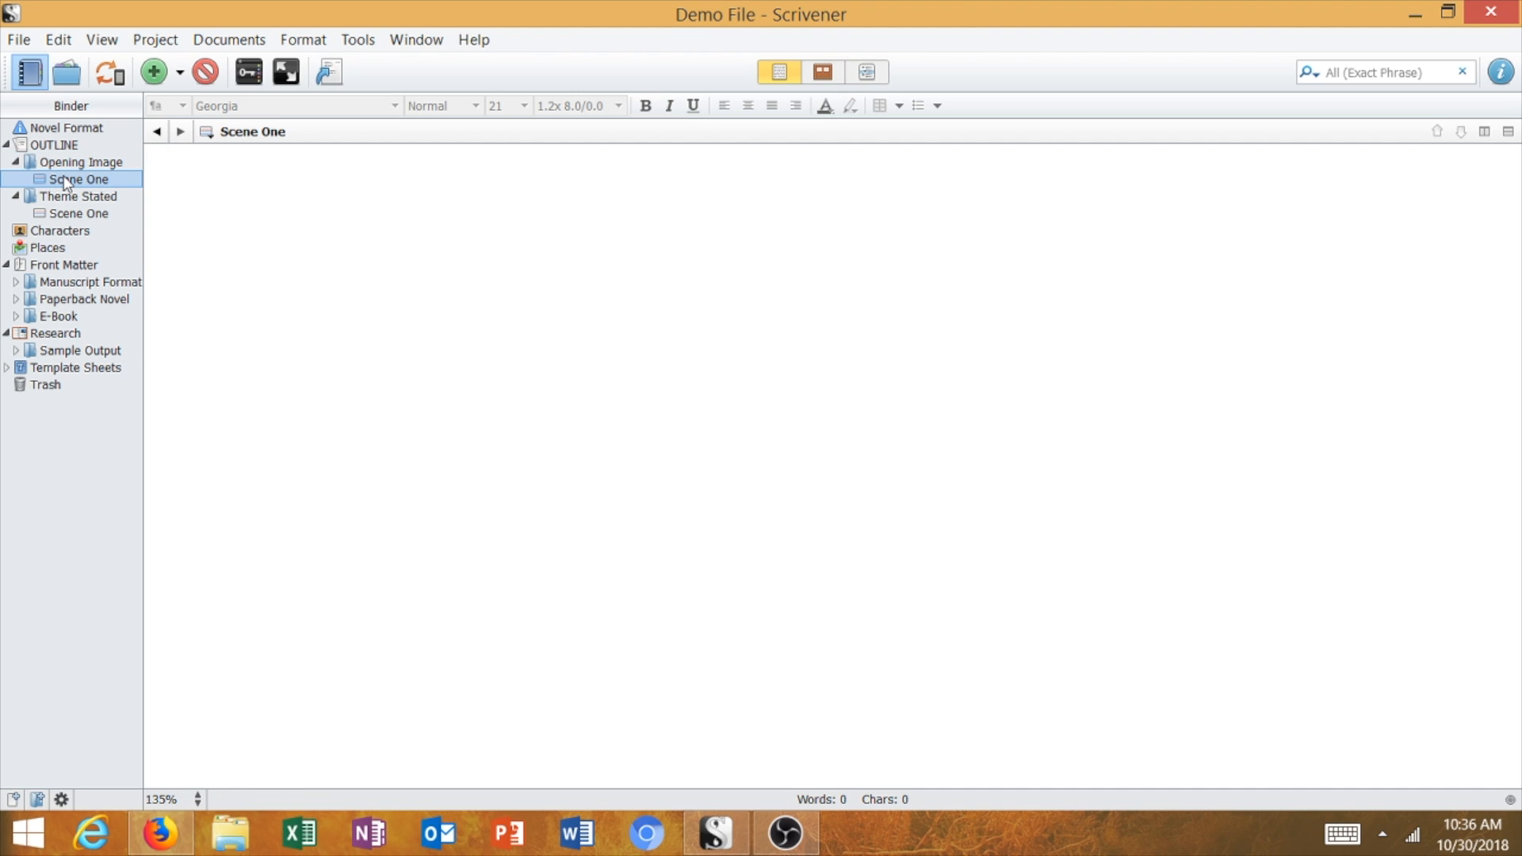
pyautogui.click(304, 237)
pyautogui.write('Ch')
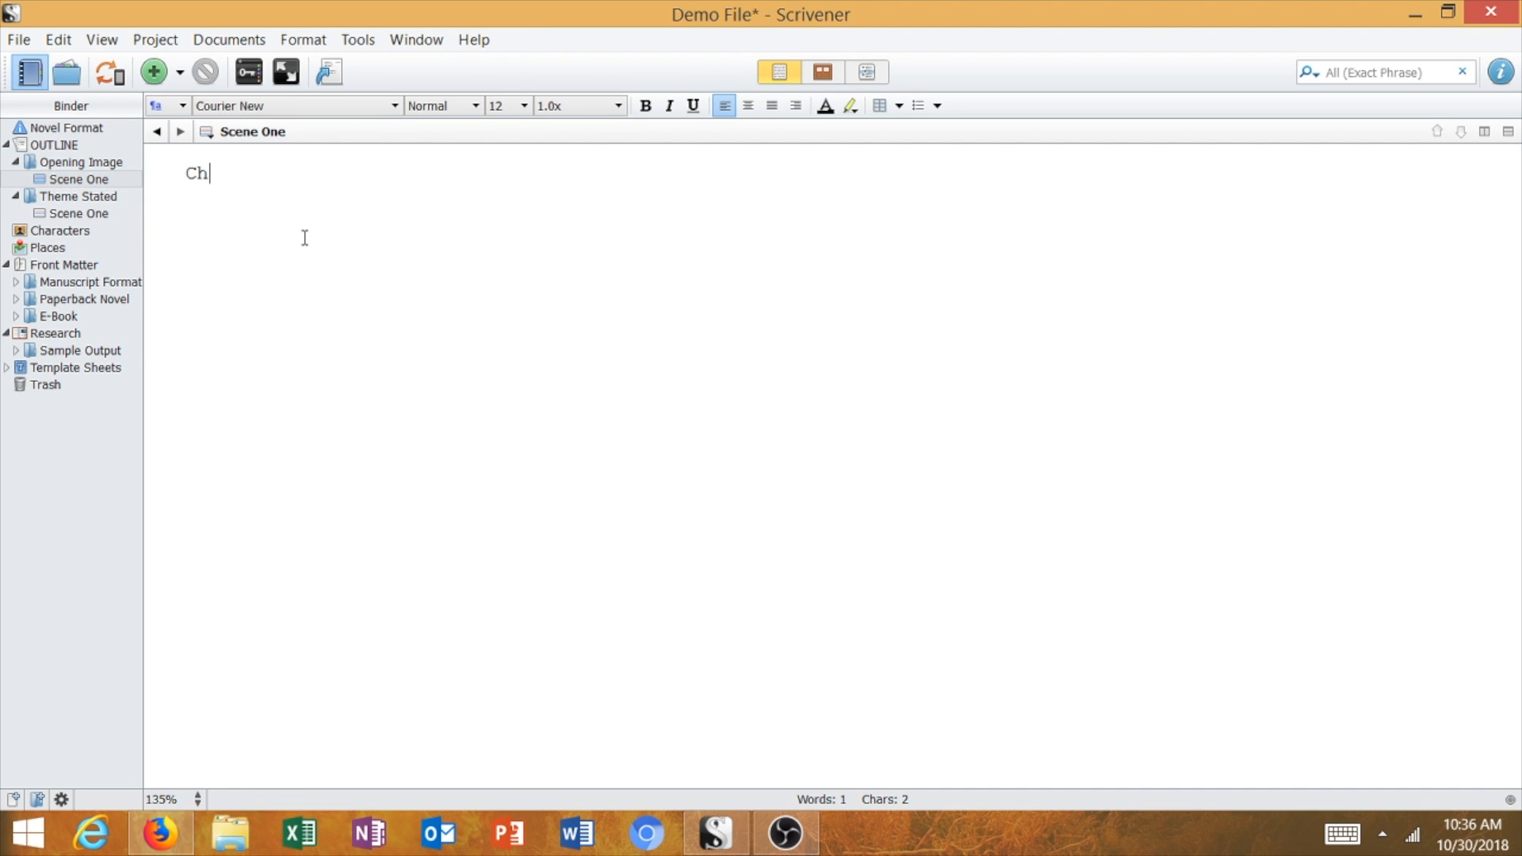
pyautogui.write('arlotte is walking ')
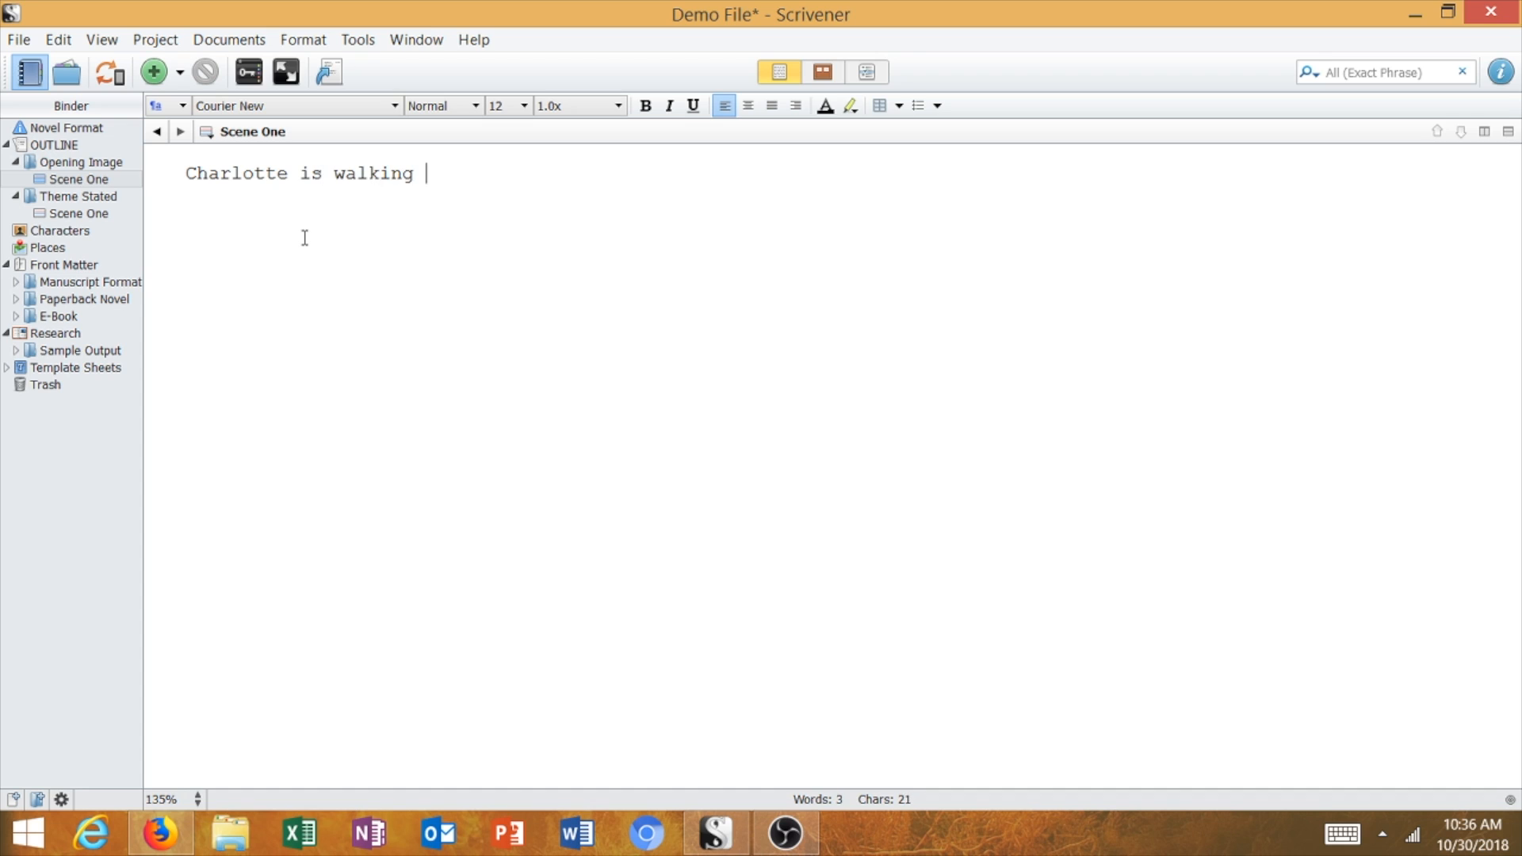
pyautogui.write('through the woods an')
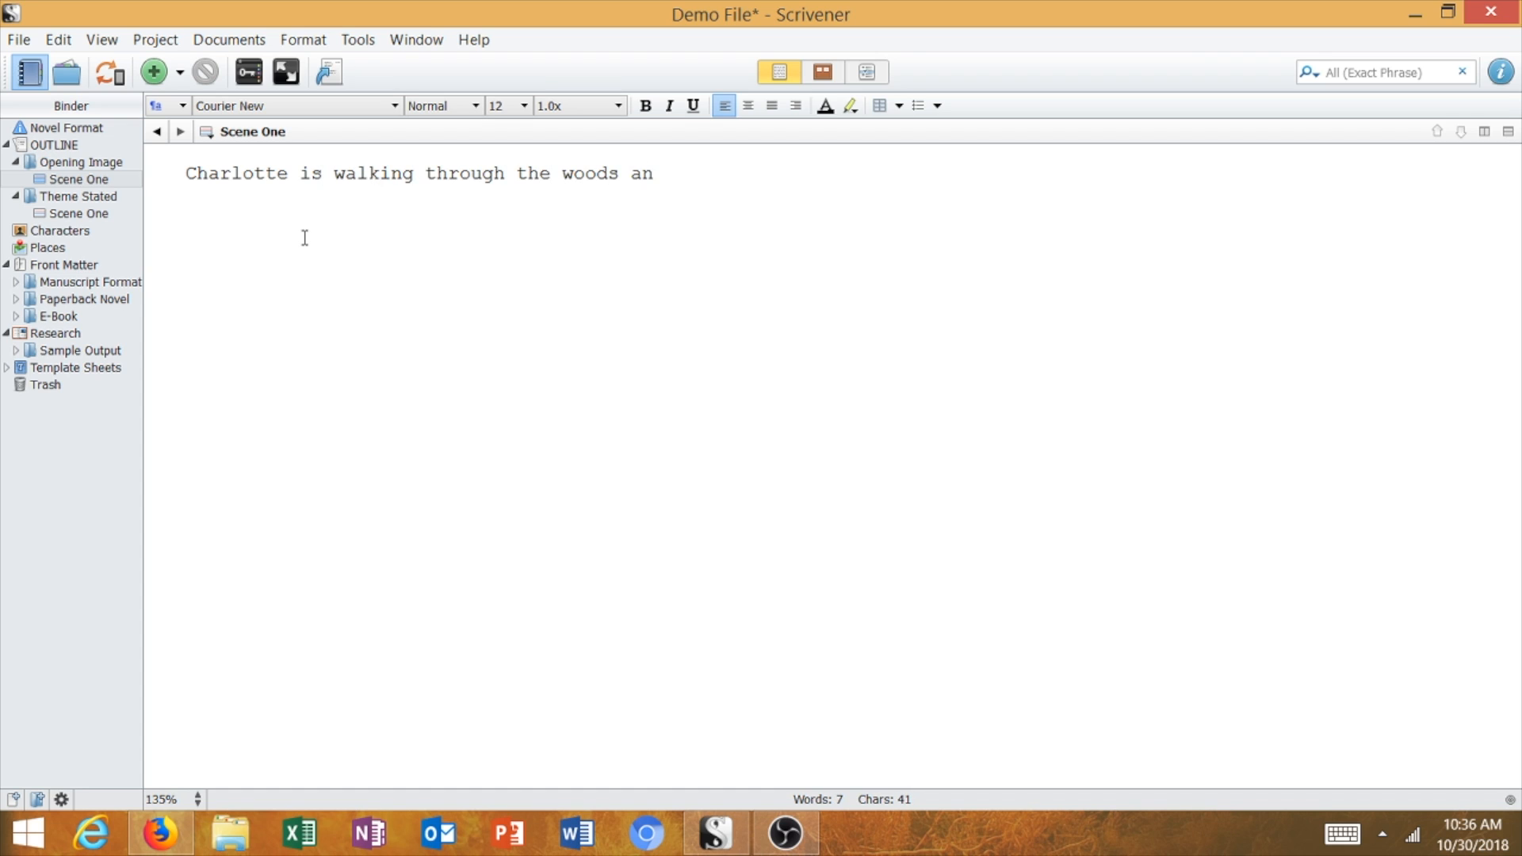
pyautogui.write('d sees a fairy')
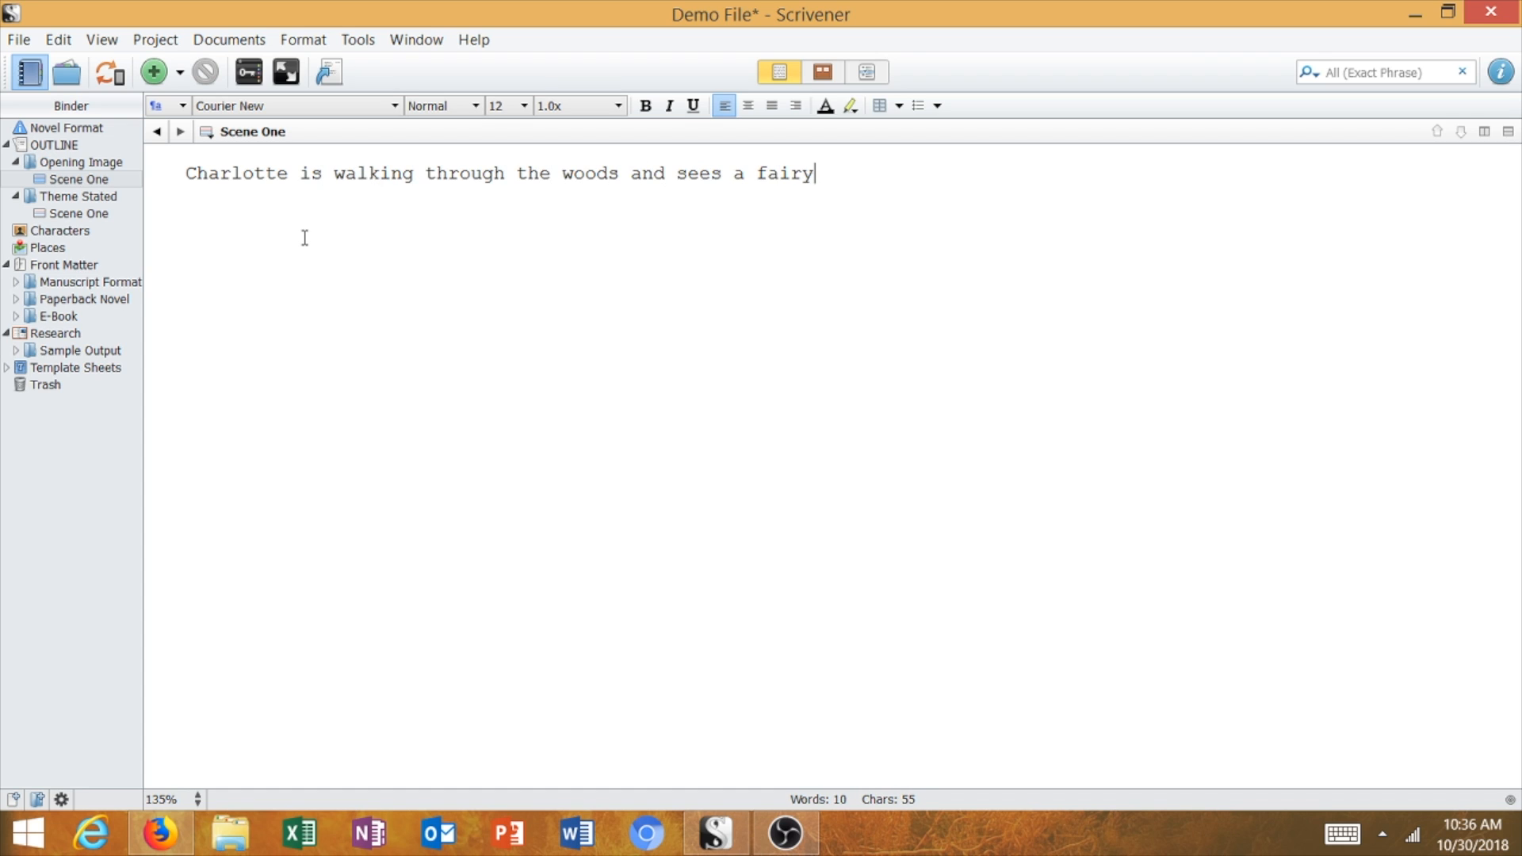
# Add "The fairy is pretty." to the Opening Image Scene One text, checking the folder's outline and returning to the scene.
pyautogui.write('. The fairy is pretty.')
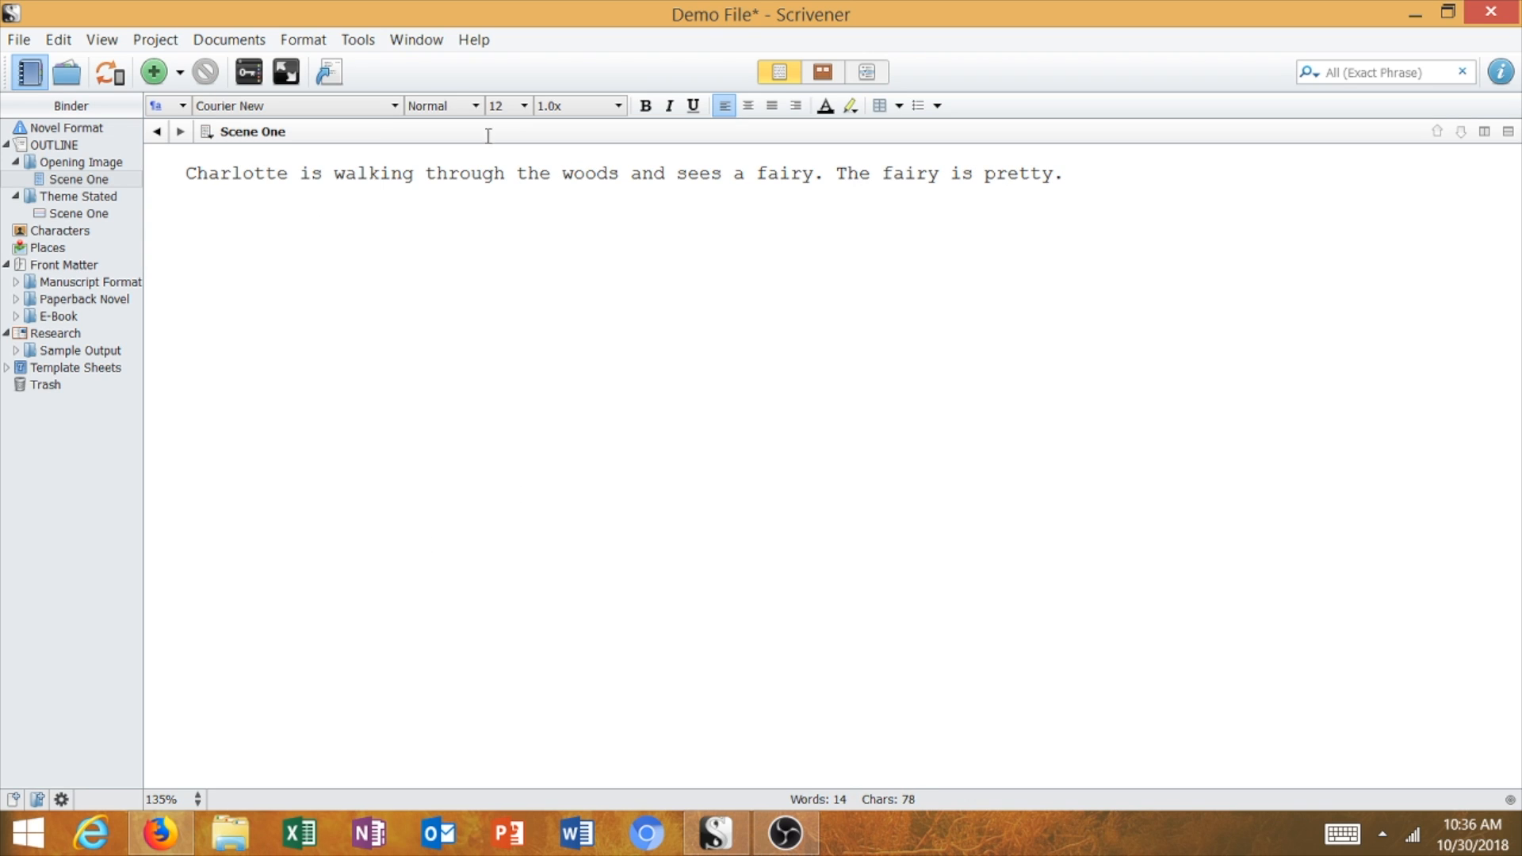
pyautogui.click(103, 162)
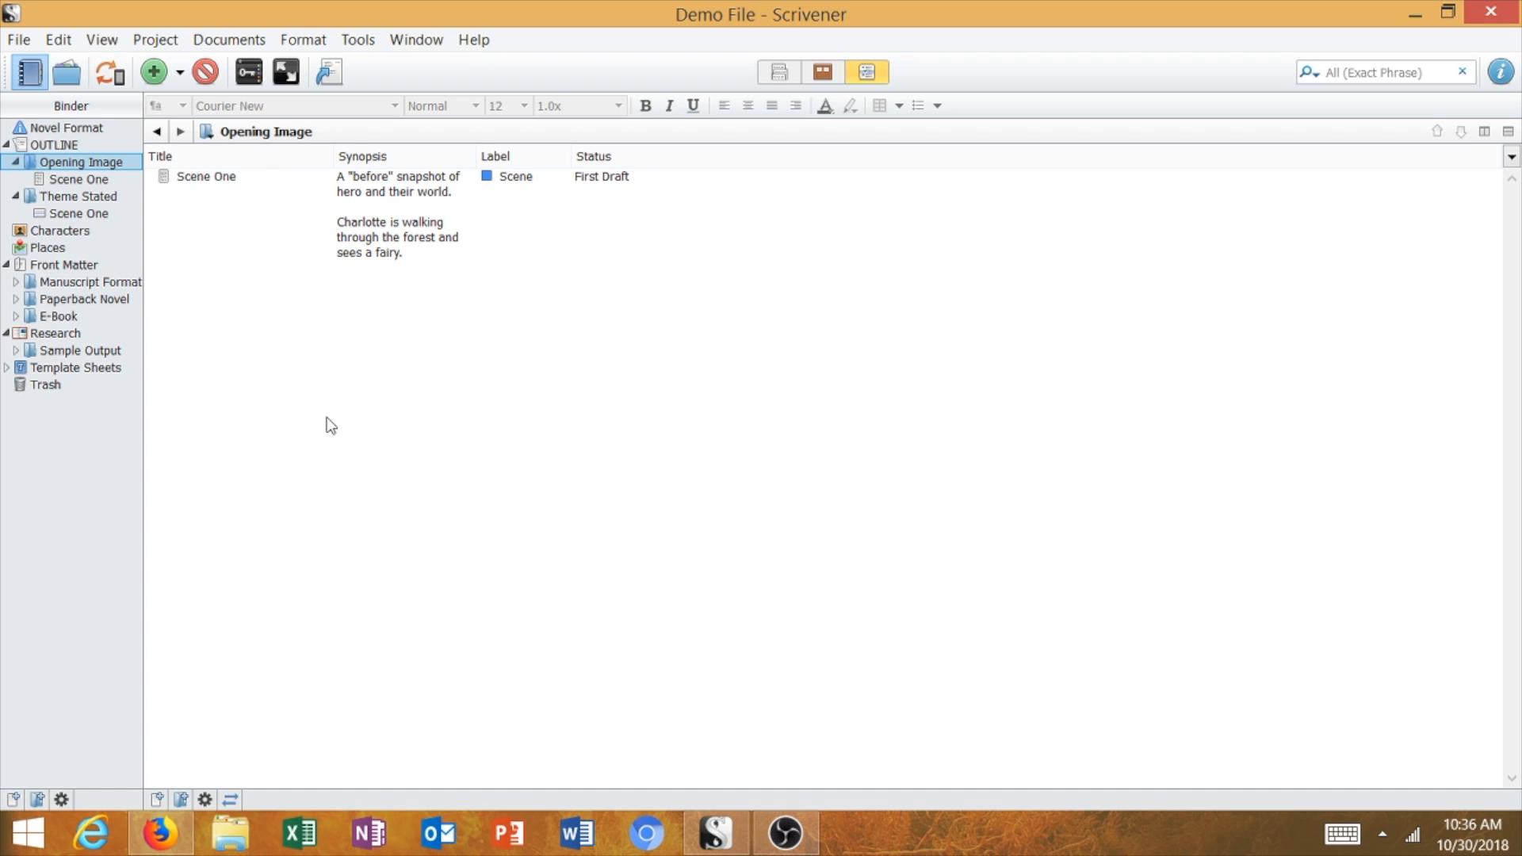
pyautogui.moveTo(102, 180)
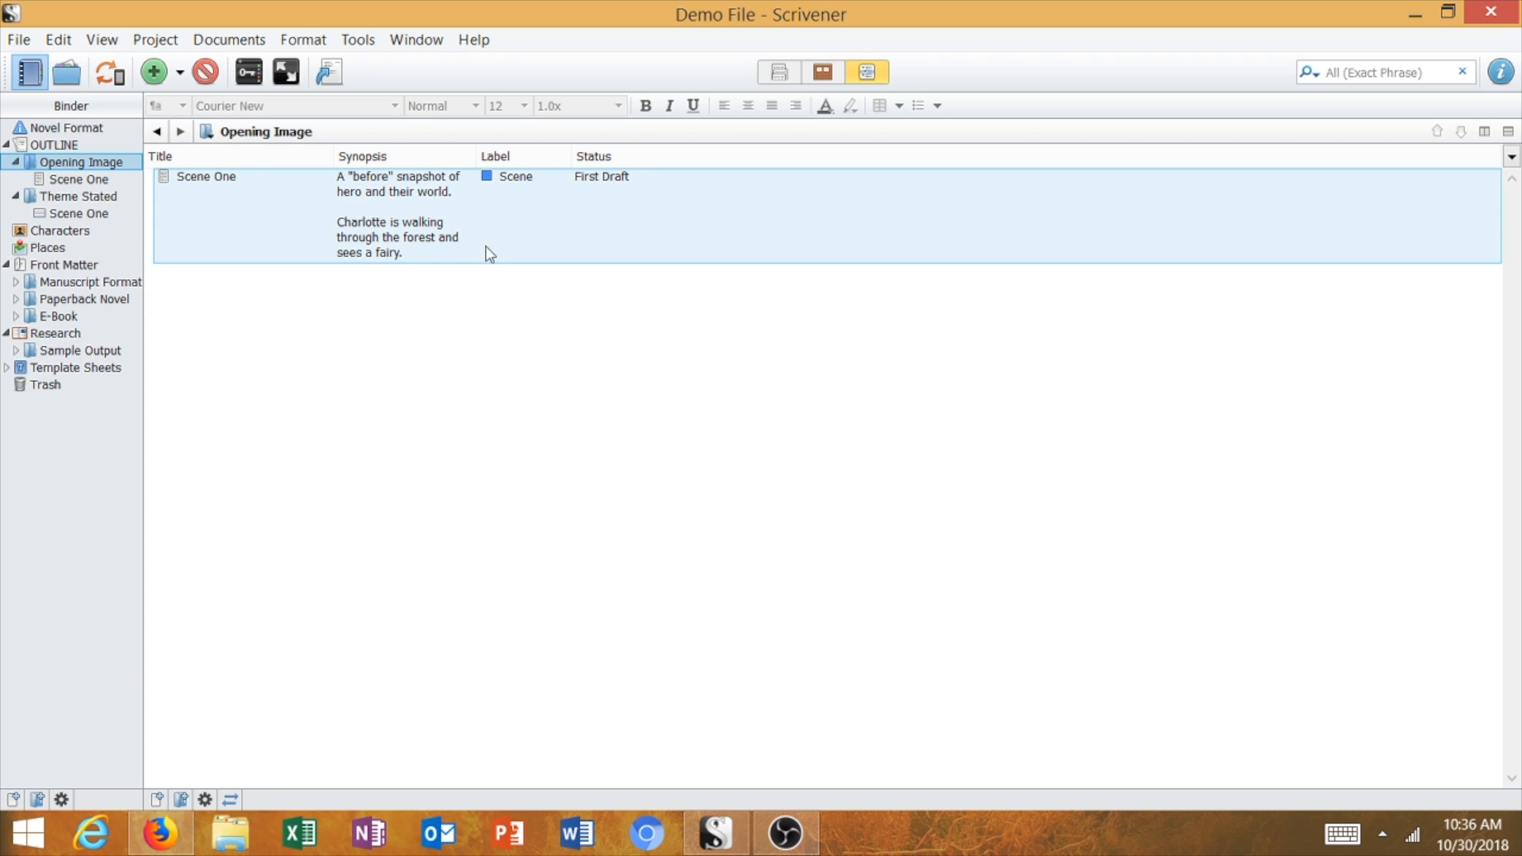
pyautogui.click(119, 180)
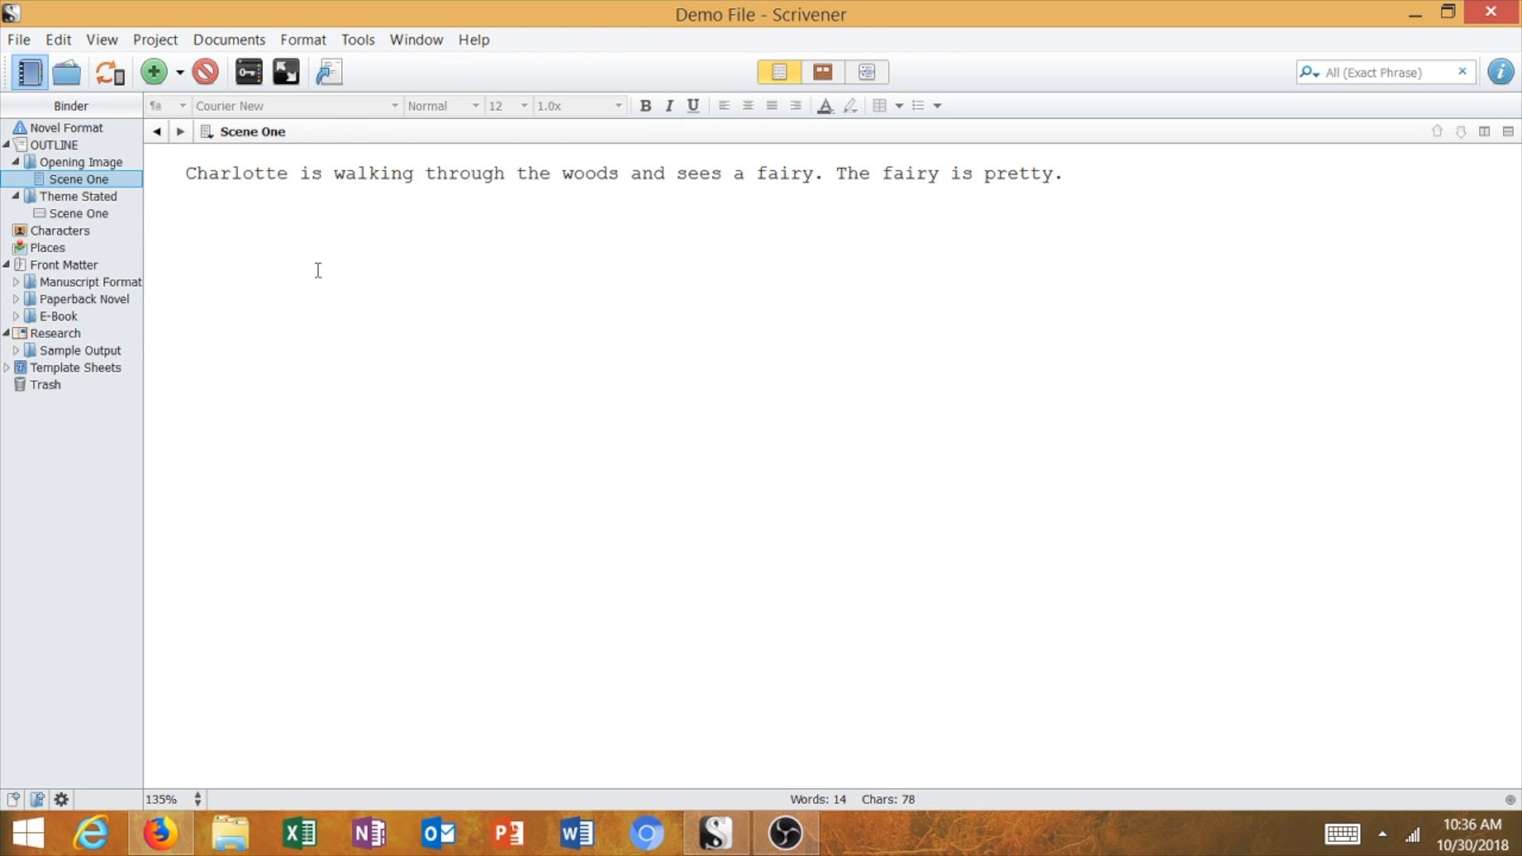
# Collapse the Opening Image and Theme Stated folders and add a new folder named "Setup" under OUTLINE.
pyautogui.click(16, 162)
pyautogui.click(15, 180)
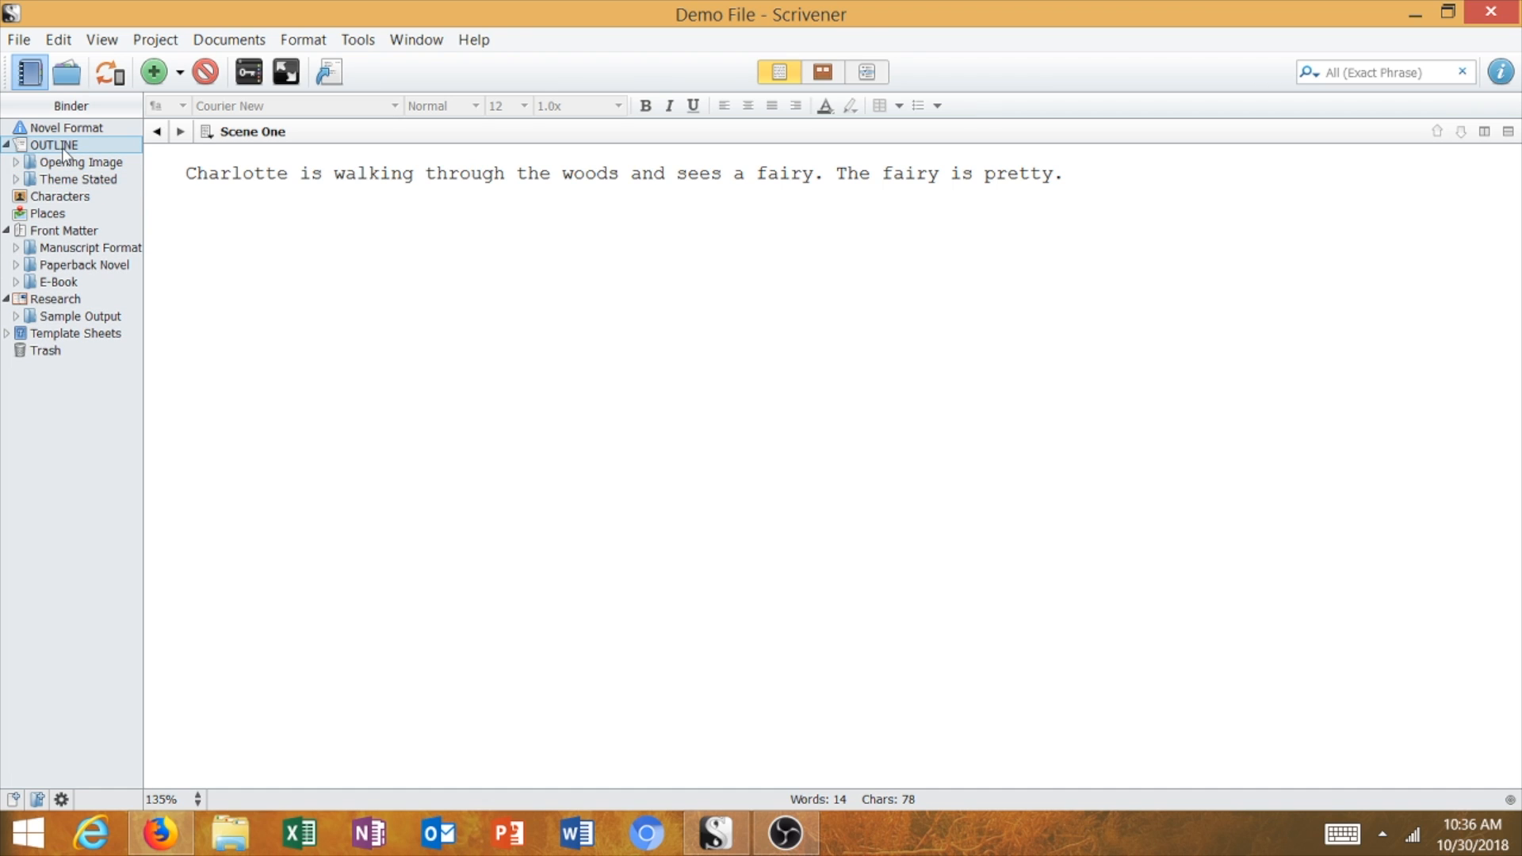
pyautogui.click(63, 148)
pyautogui.click(180, 72)
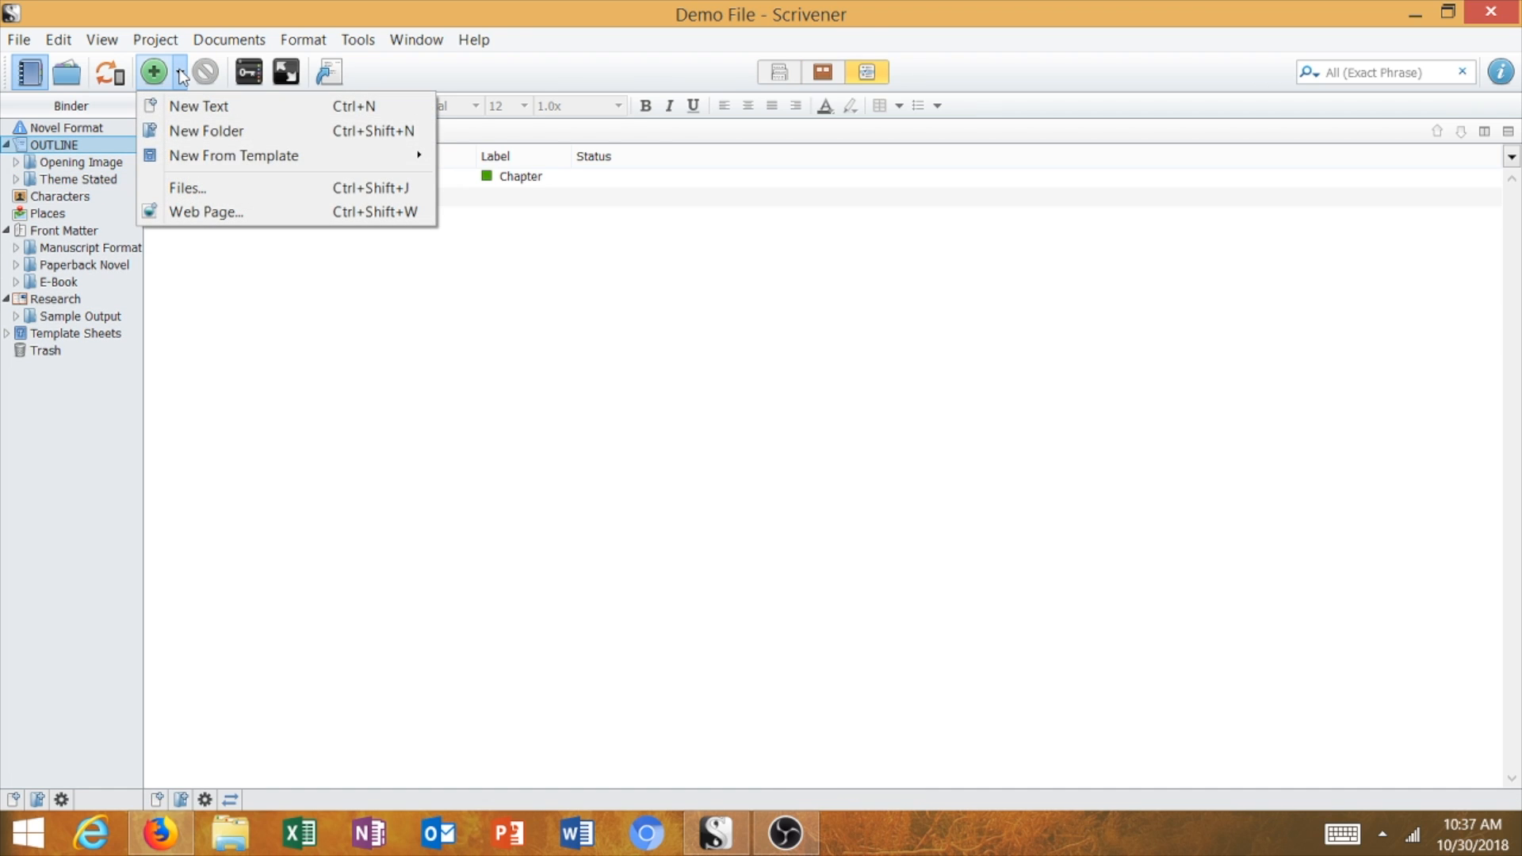
pyautogui.click(207, 131)
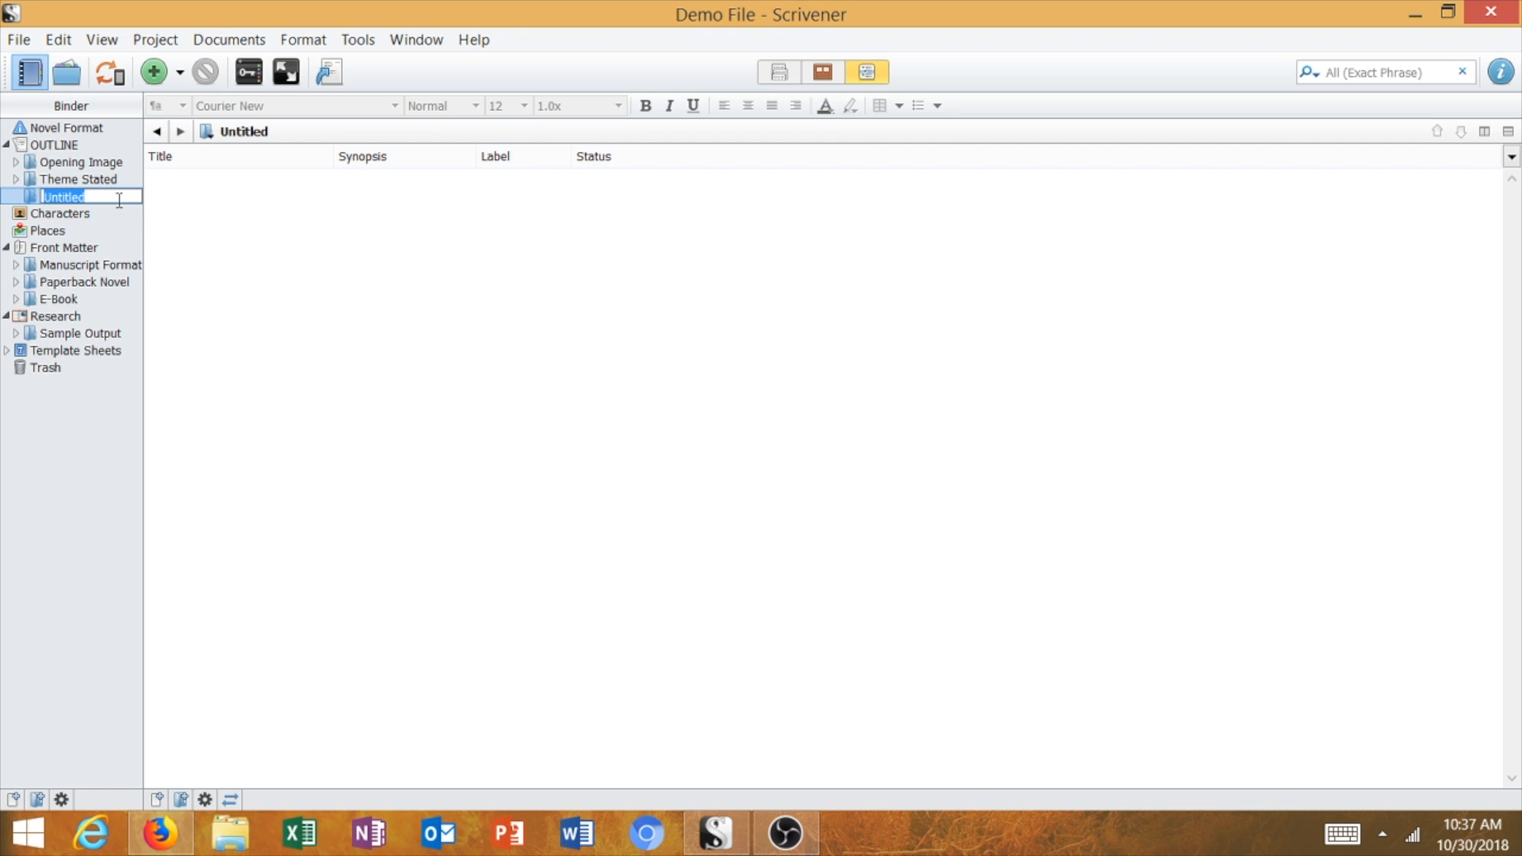
pyautogui.write('S')
# Add a new text document named "Scene One" inside the Setup folder.
pyautogui.click(180, 73)
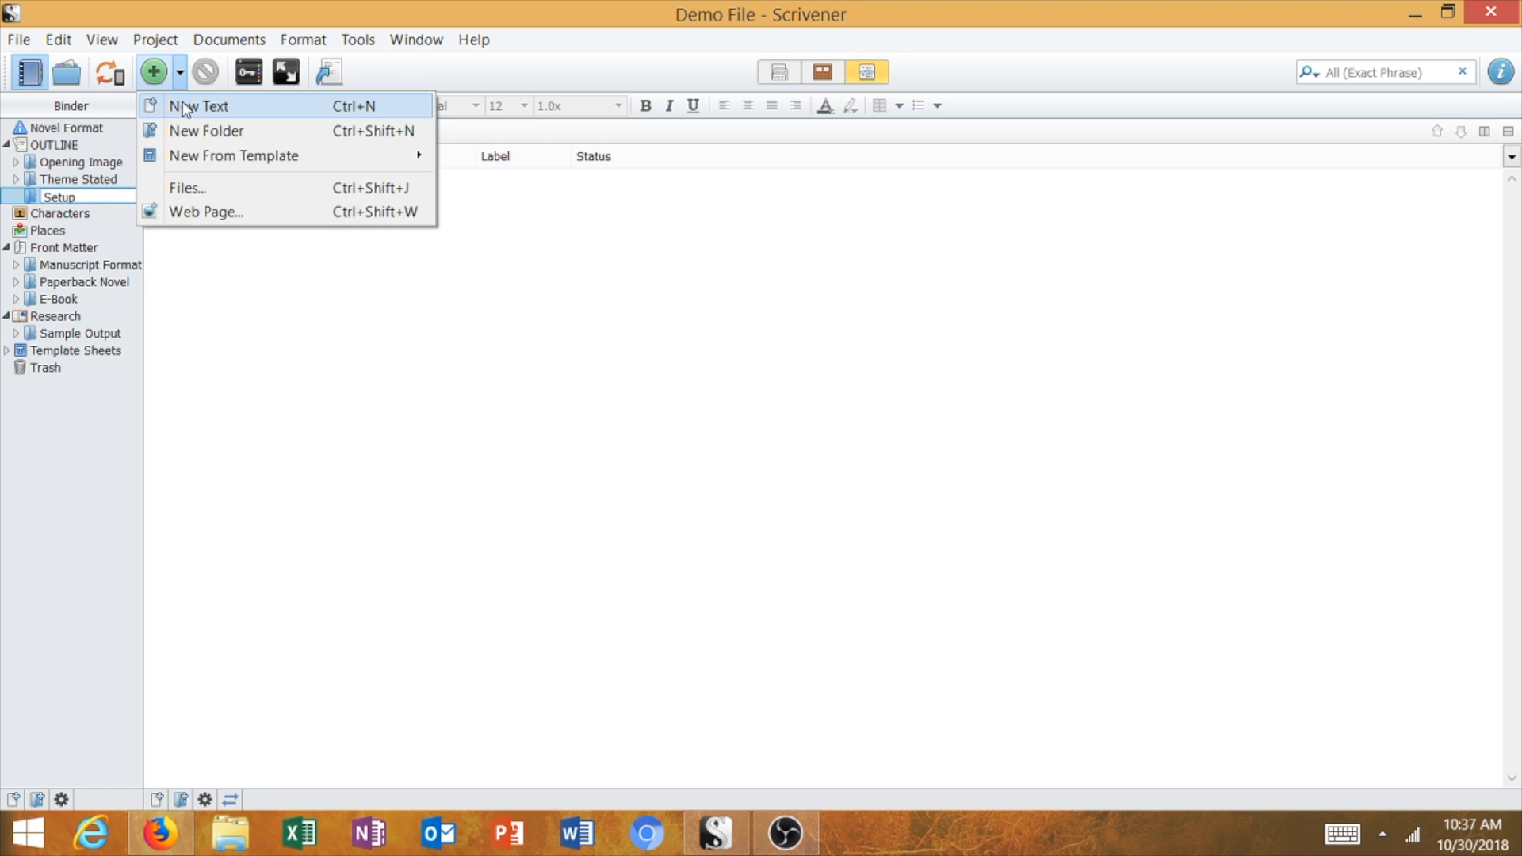
pyautogui.click(184, 108)
pyautogui.write('Scene Onr')
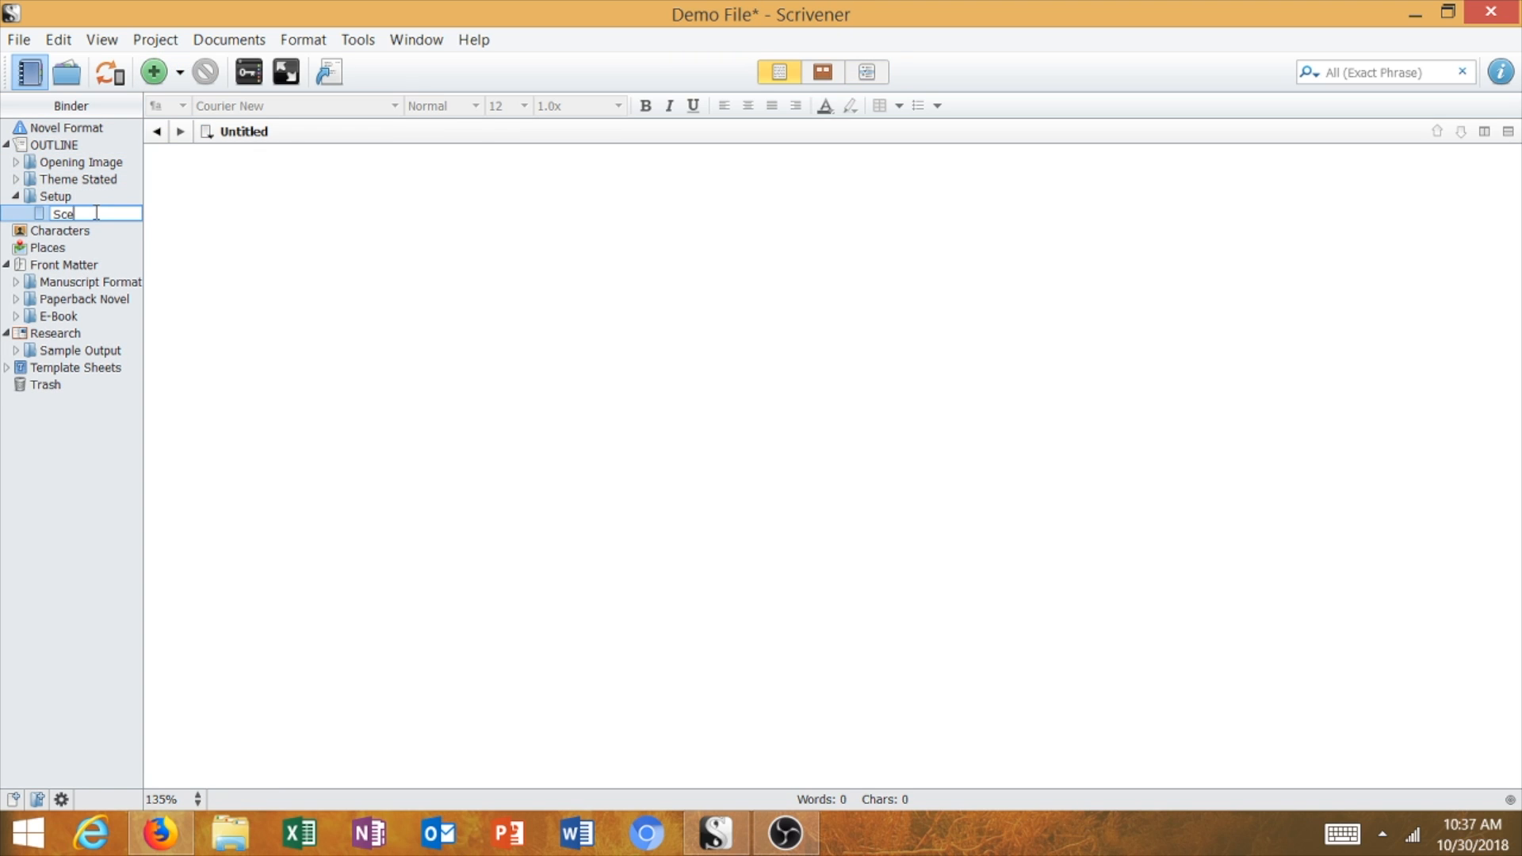
pyautogui.press('Return')
pyautogui.doubleClick(122, 219)
pyautogui.click(124, 212)
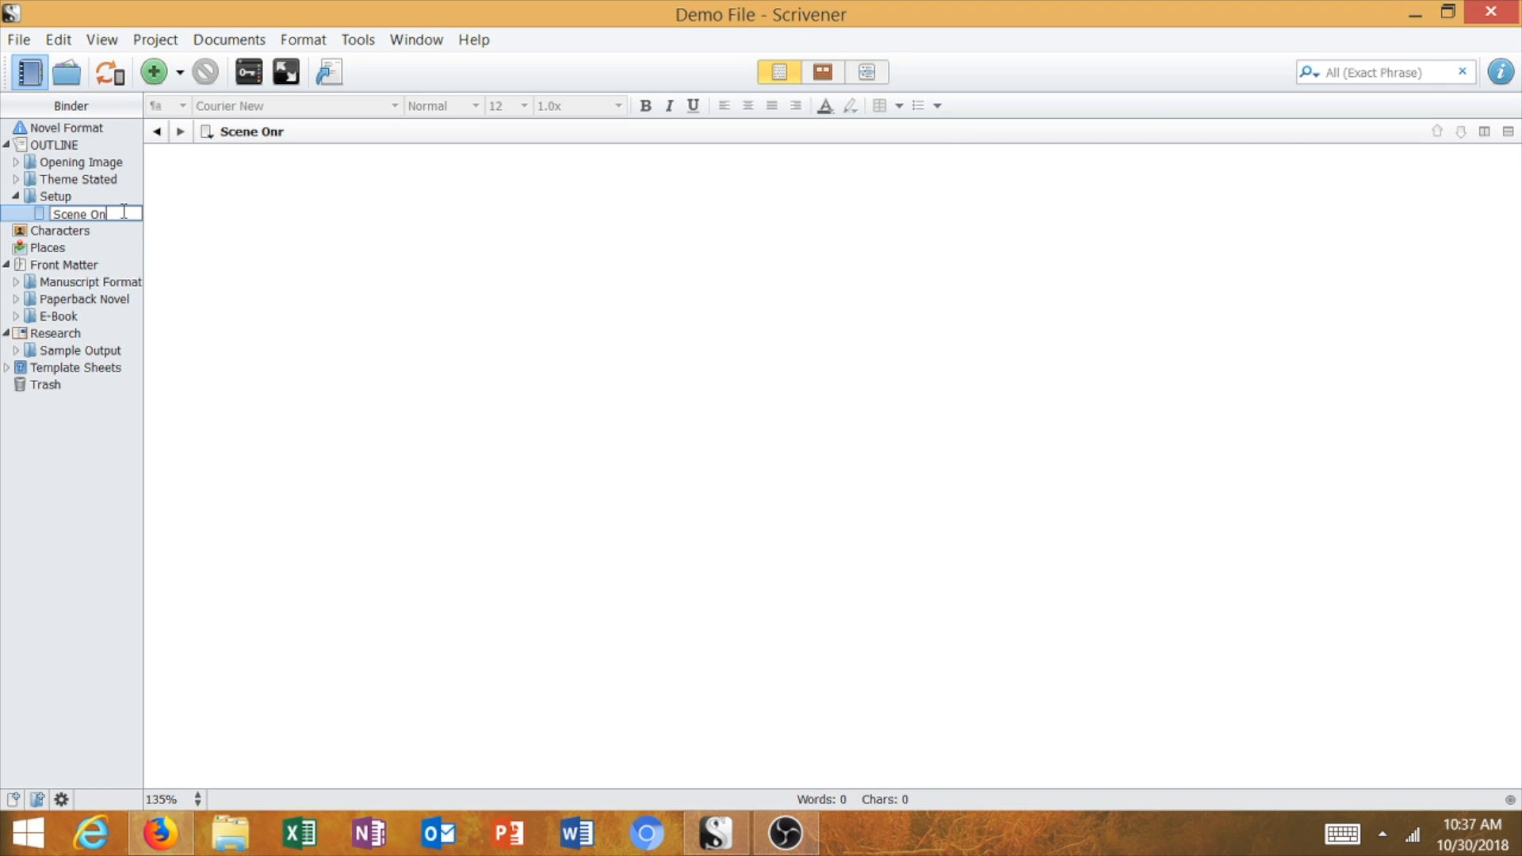
pyautogui.write('e')
pyautogui.press('Return')
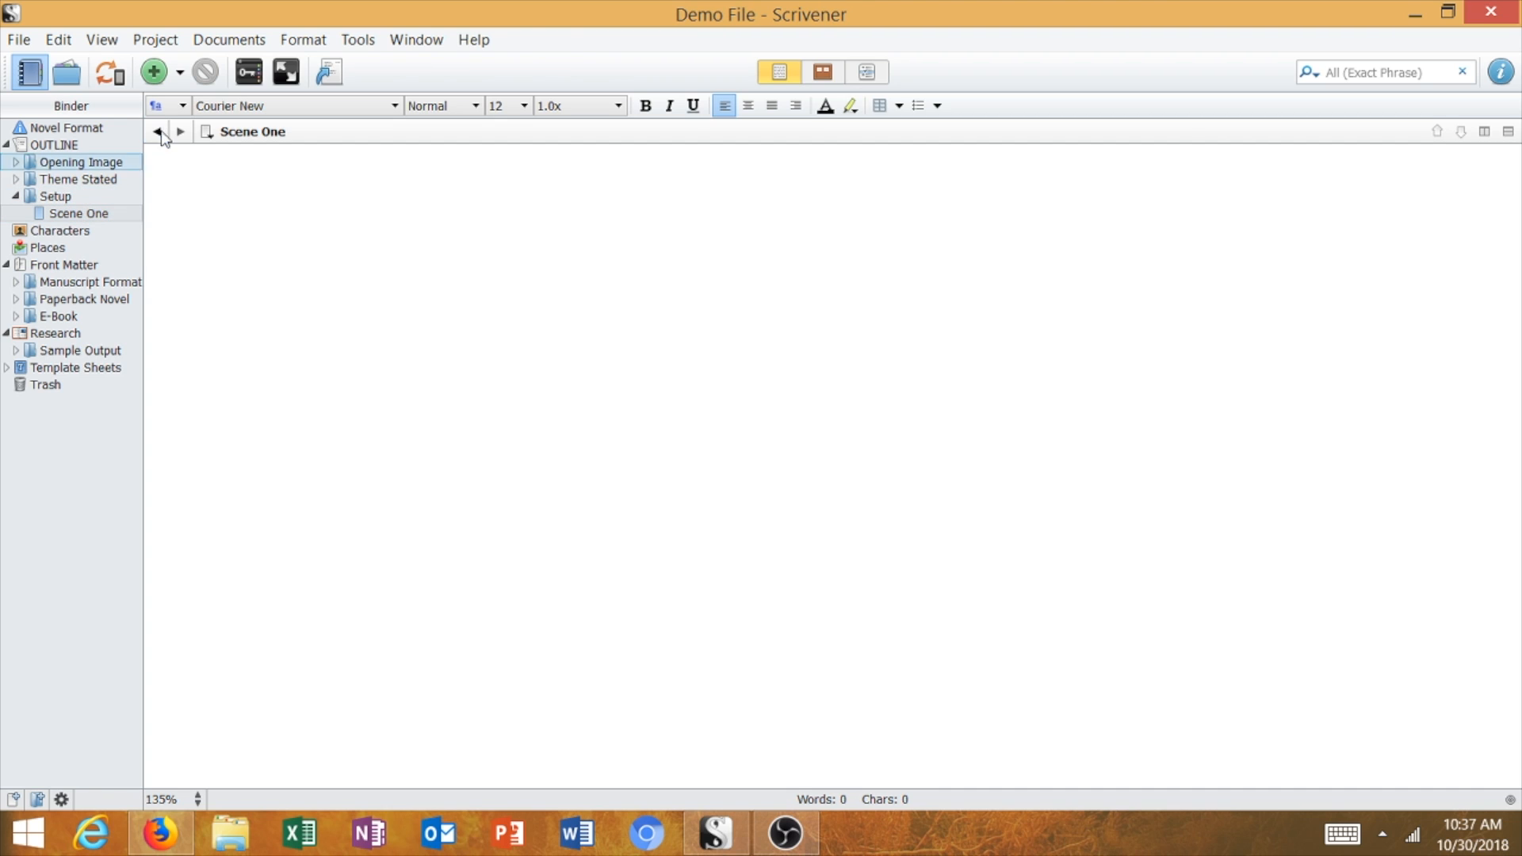
# Add a second text document named "Scene Two" inside the Setup folder.
pyautogui.click(179, 72)
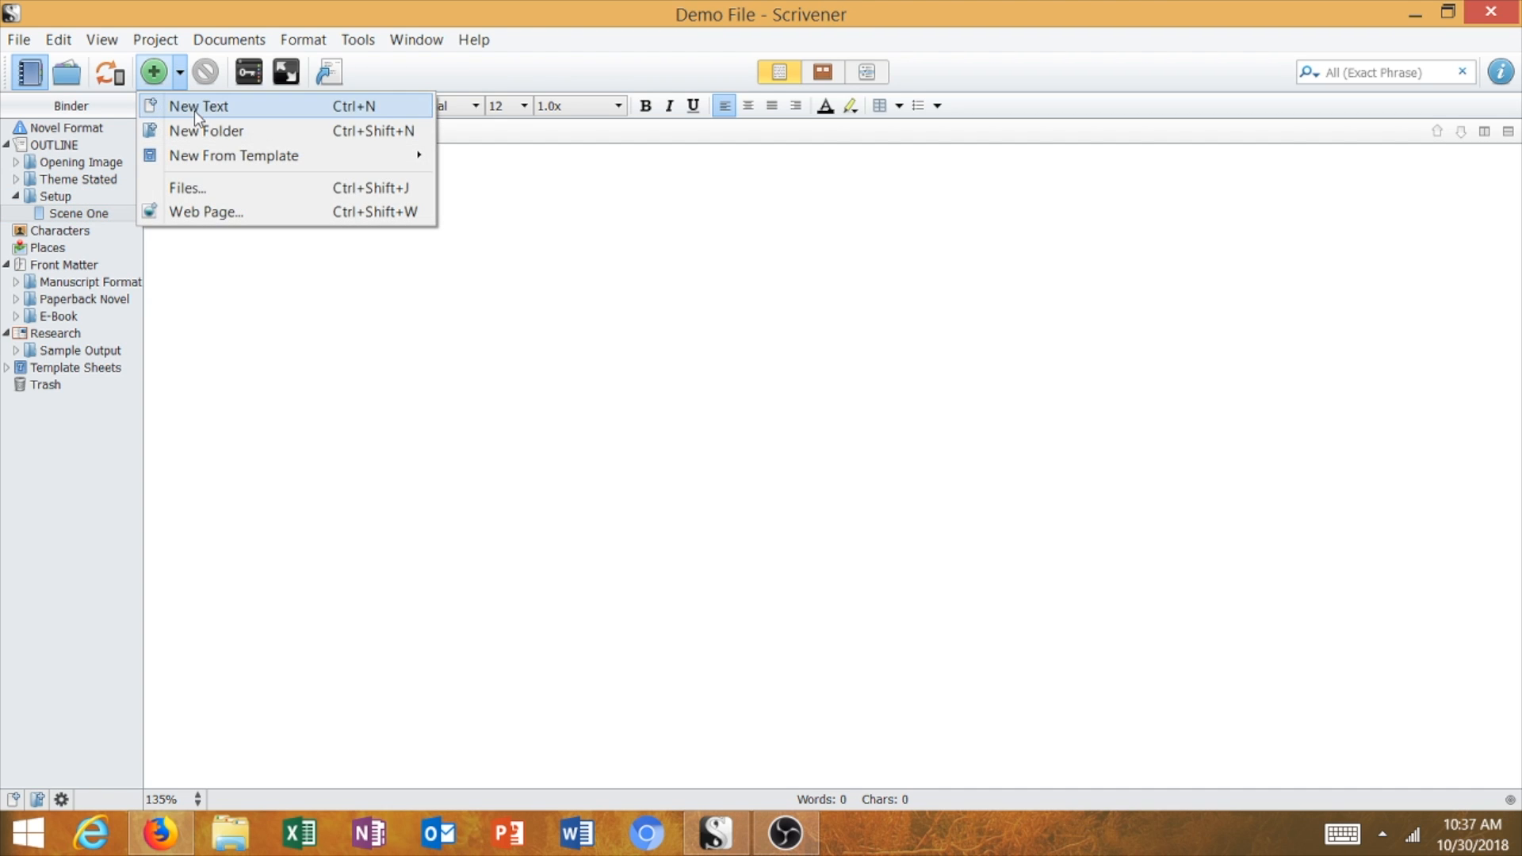
pyautogui.click(193, 109)
pyautogui.write('Scene ')
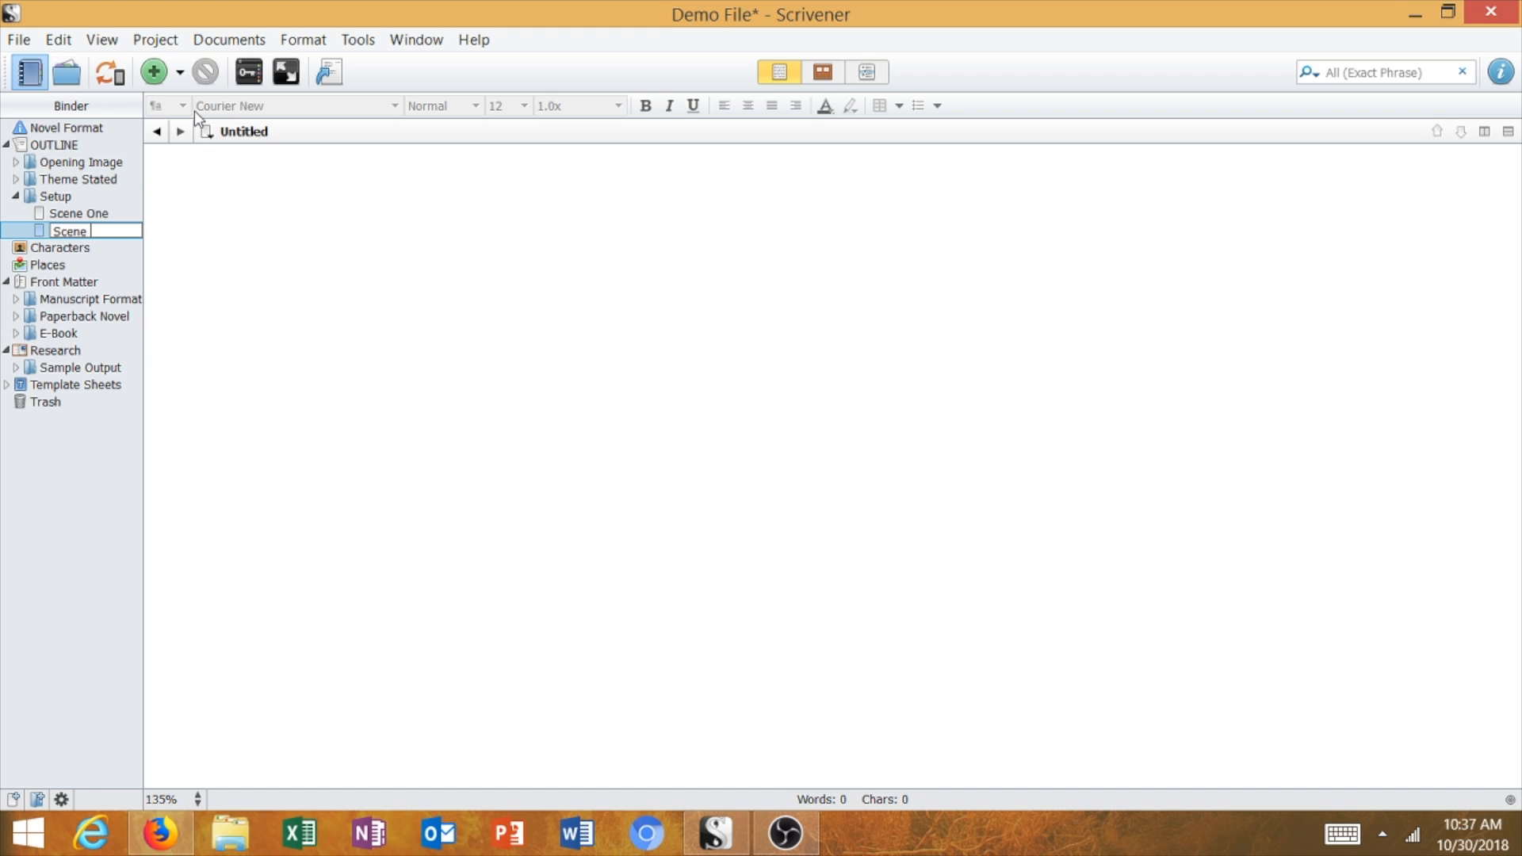
pyautogui.write('Two')
pyautogui.press('Return')
# Set the synopsis of Setup's Scene One to "Set up character's life before everything changes.".
pyautogui.click(67, 199)
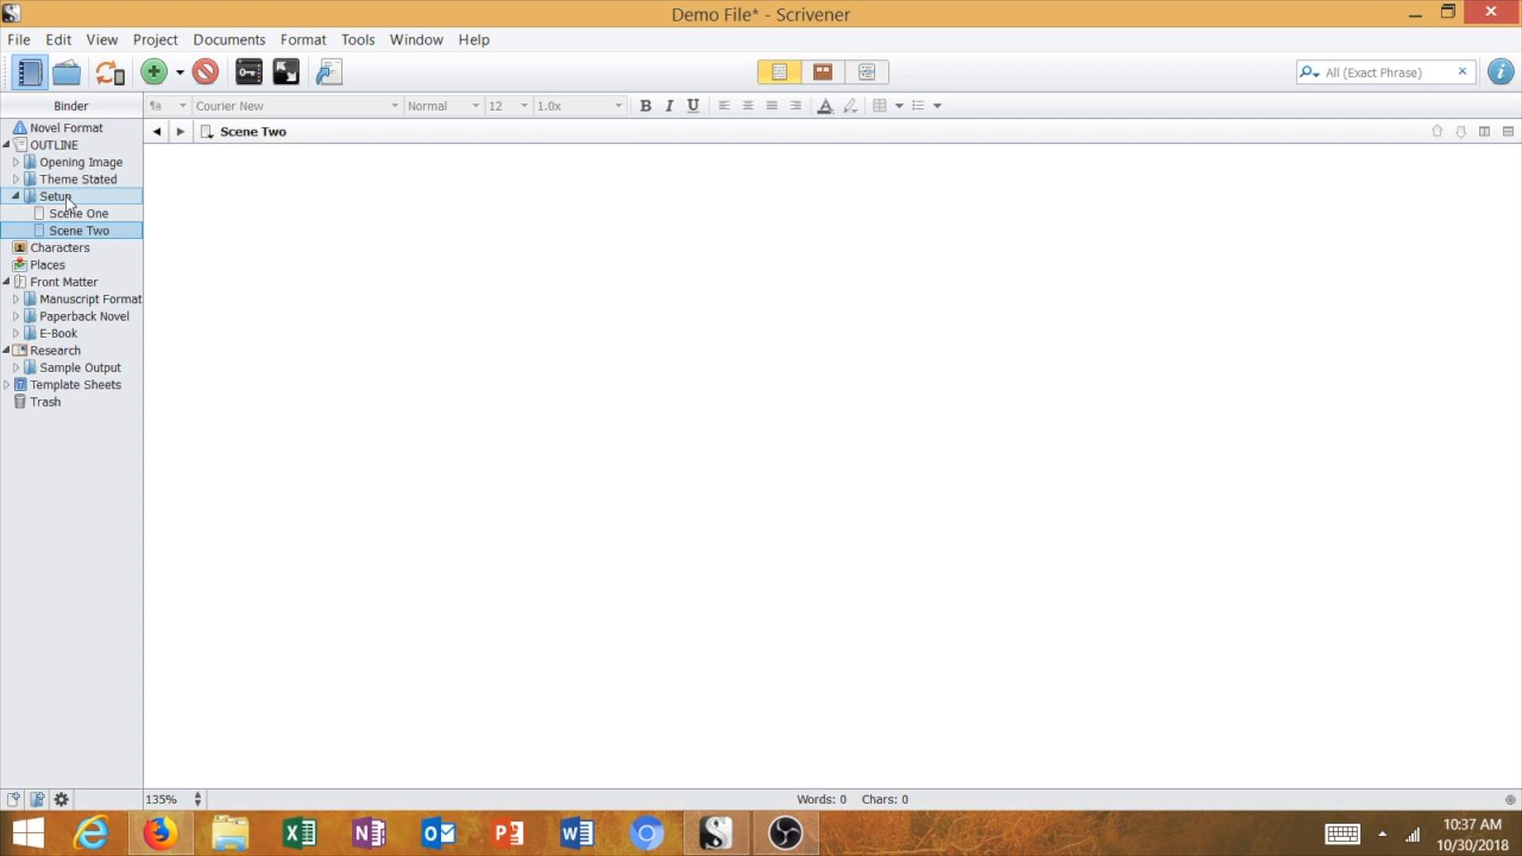
pyautogui.click(396, 178)
pyautogui.click(396, 177)
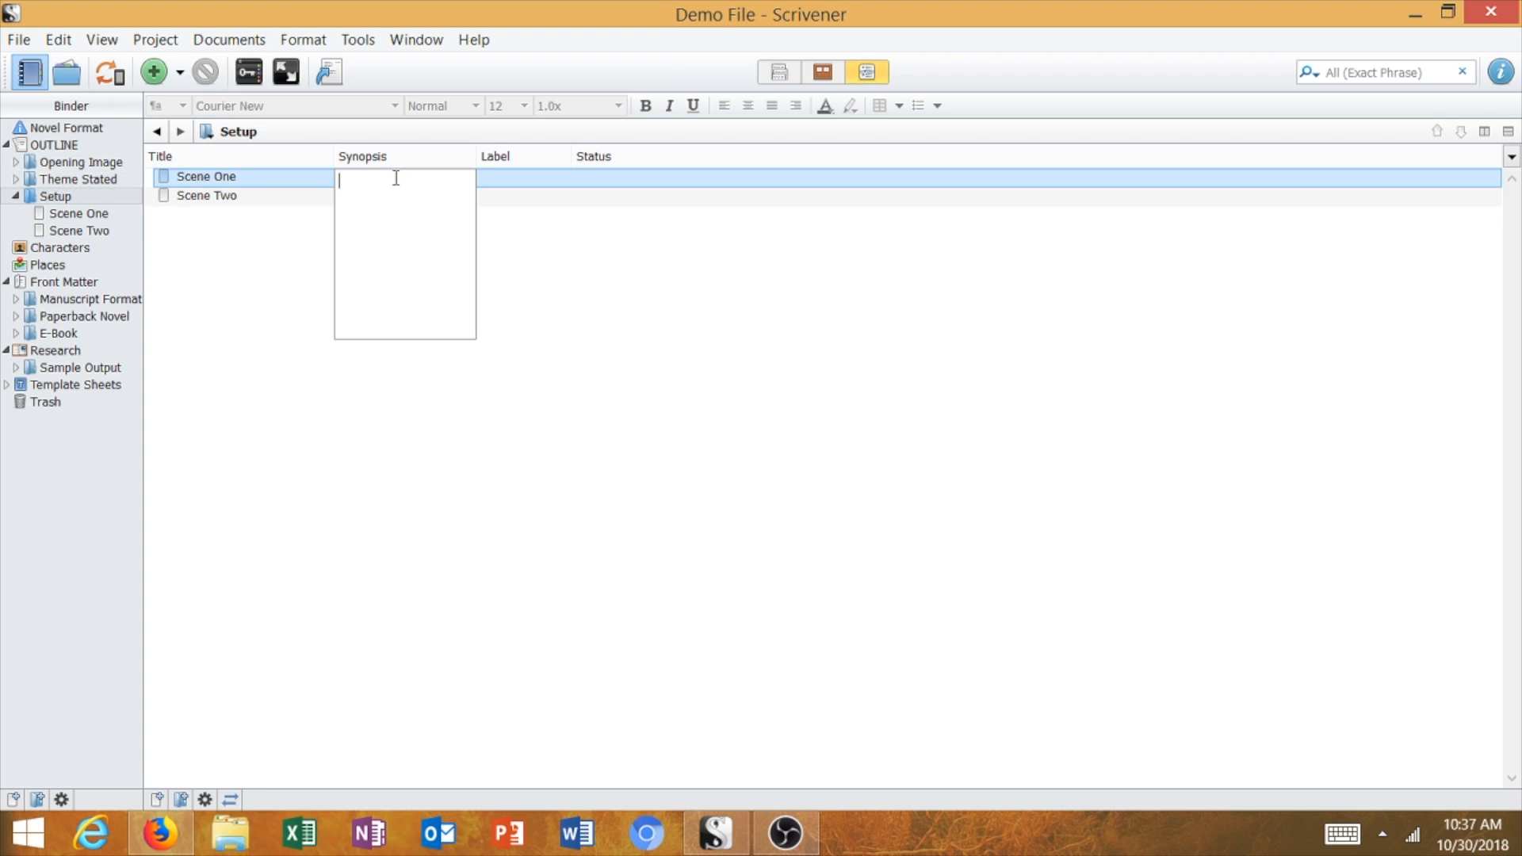
pyautogui.write("Set up character's life before everything changes.")
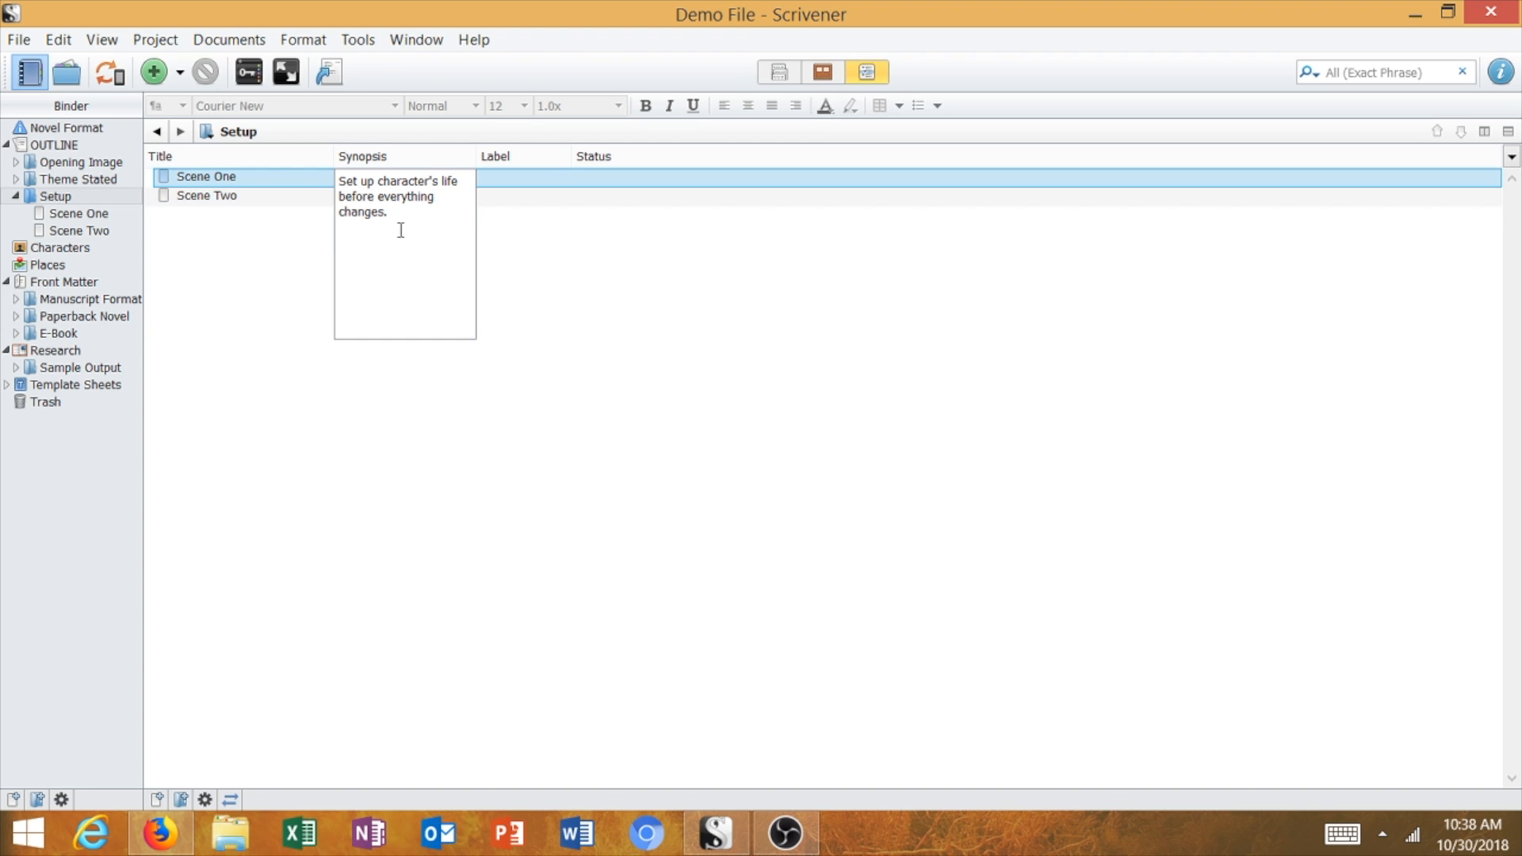
pyautogui.click(564, 326)
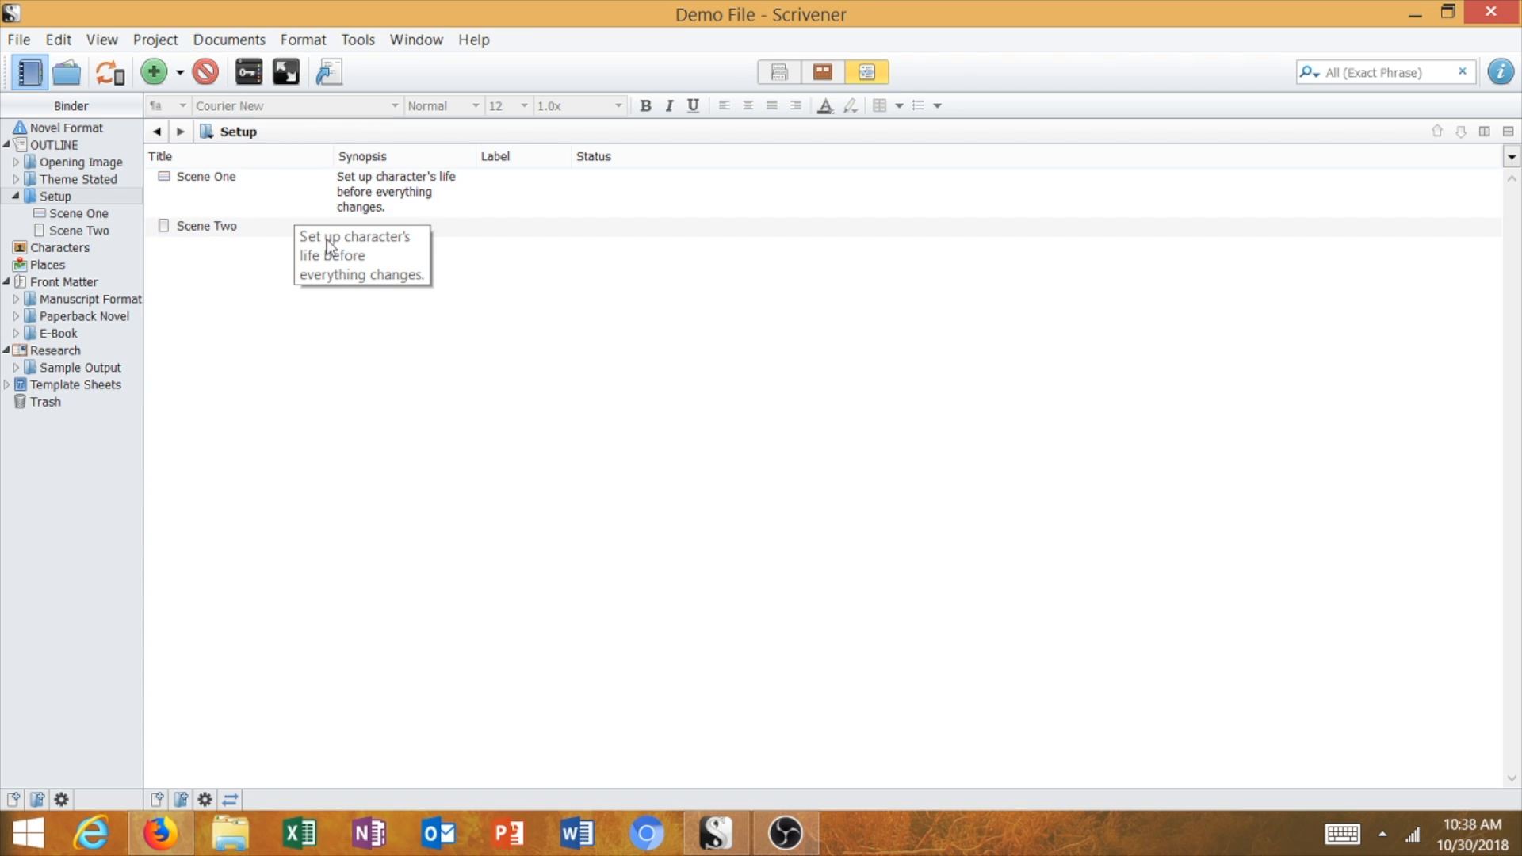
# Collapse the Setup folder and add a "Catalyst" folder after it containing a text document named "Scene One".
pyautogui.click(15, 197)
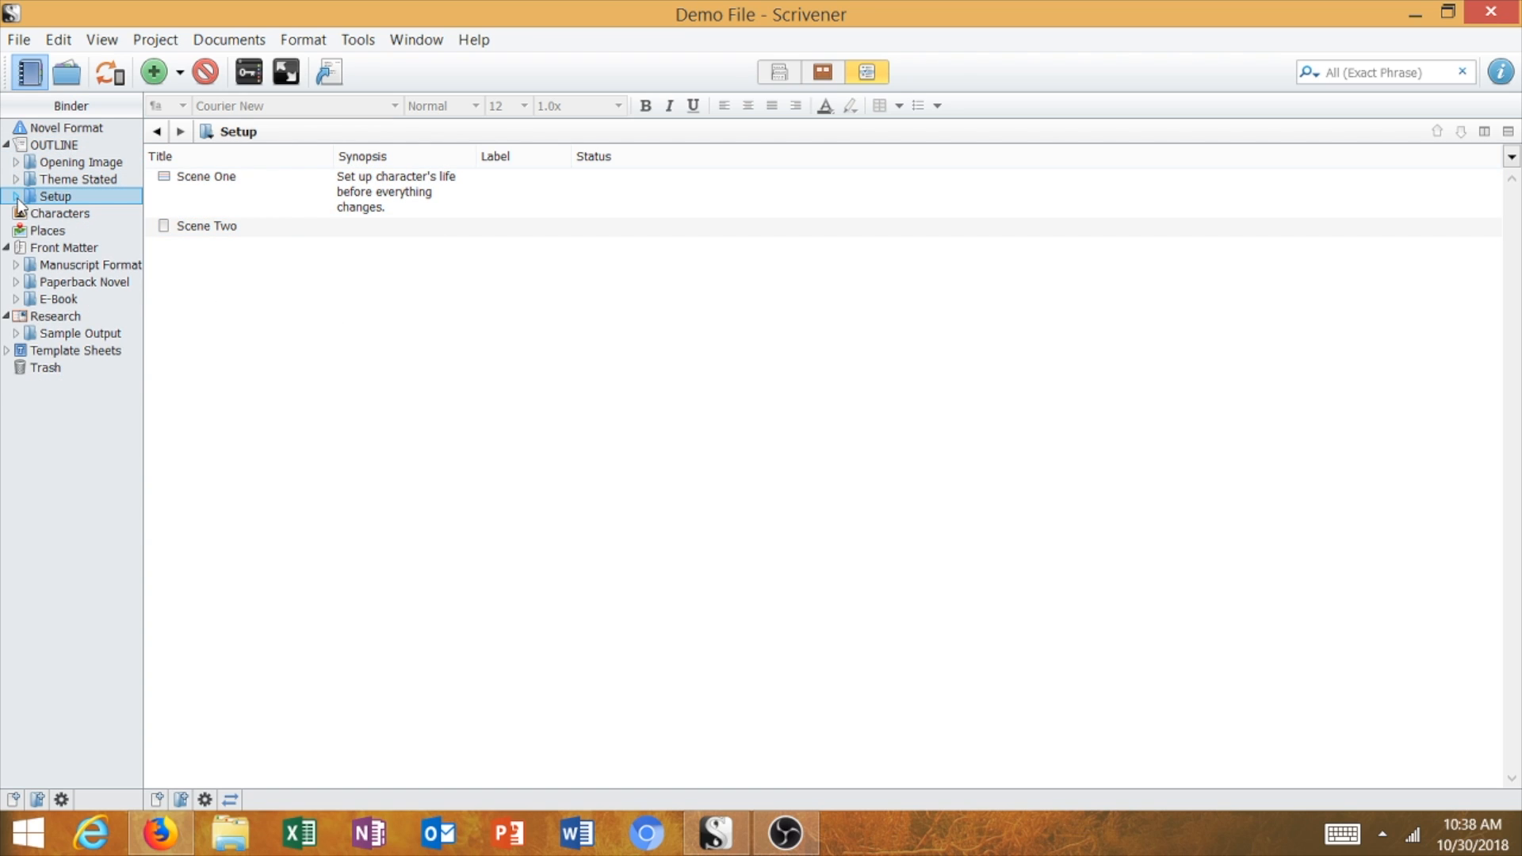
pyautogui.click(180, 73)
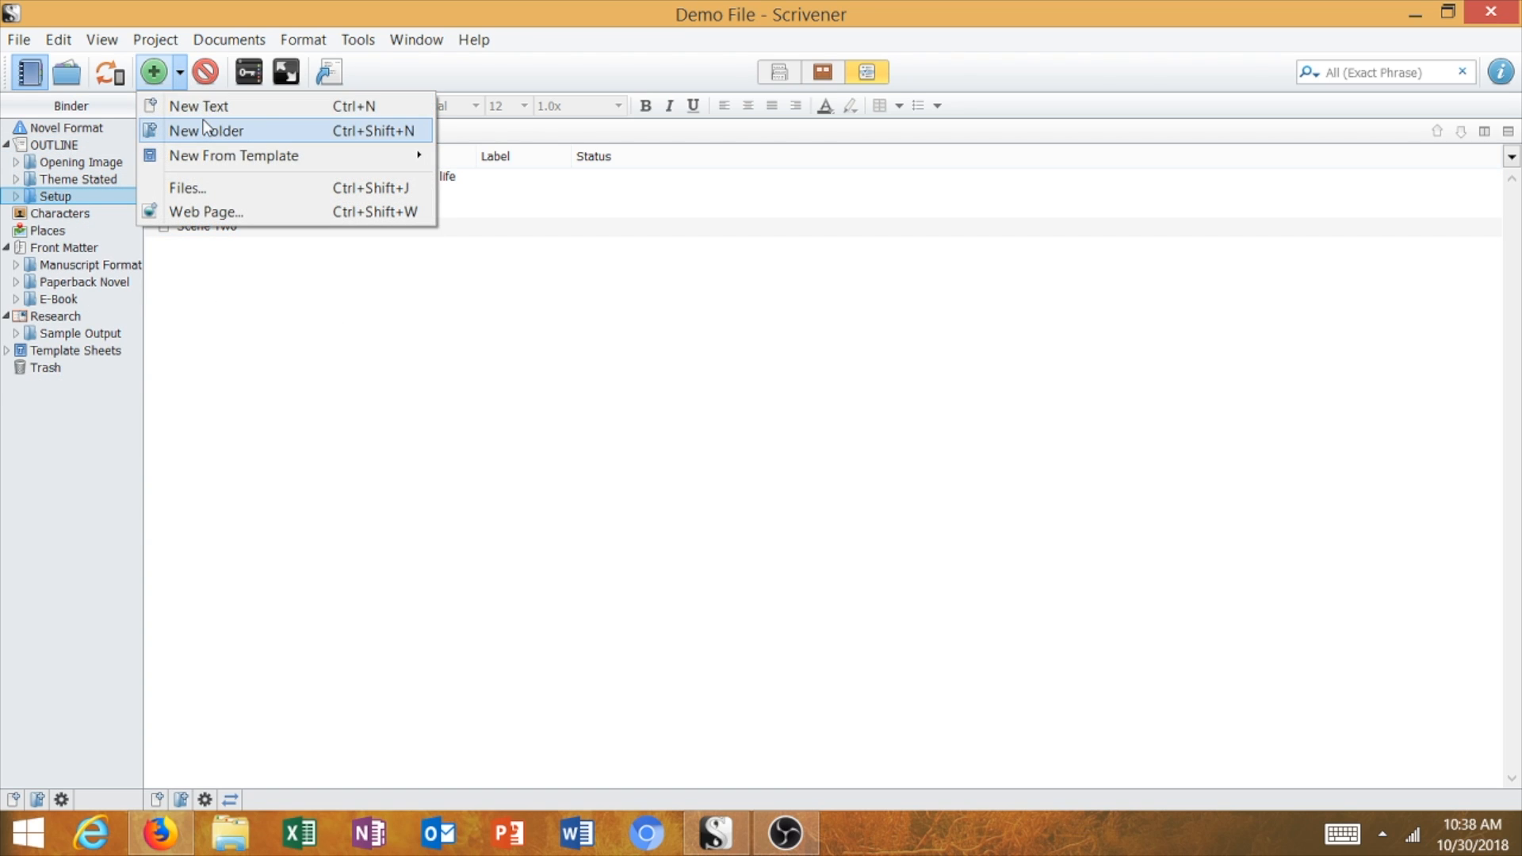
pyautogui.click(205, 130)
pyautogui.write('Ca')
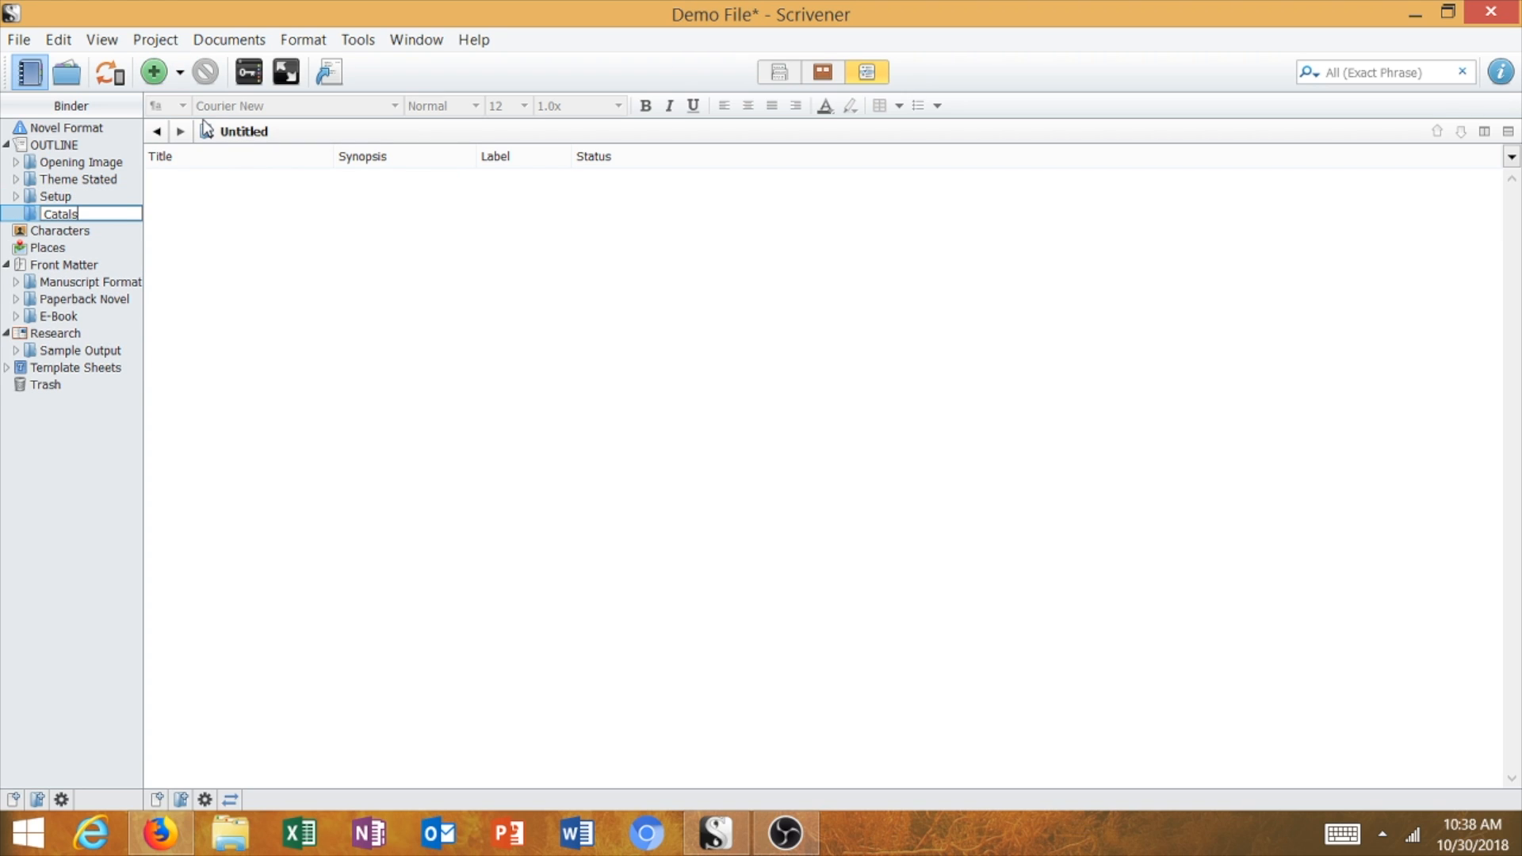
pyautogui.write('t')
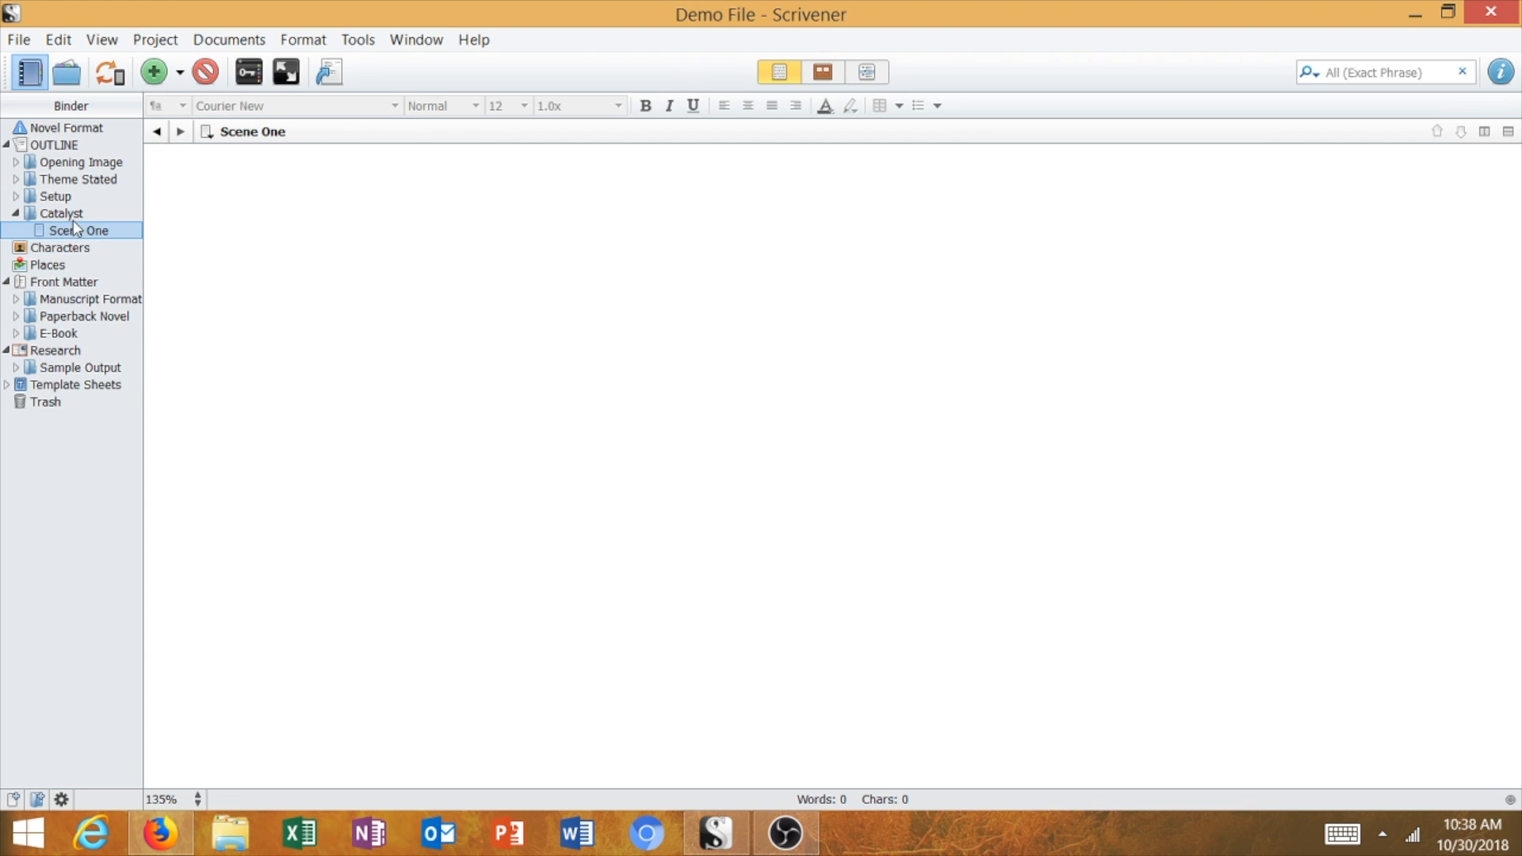
# Set the Catalyst scene's synopsis to "The inciting incident or life-changing event that pushes hero into the new world.".
pyautogui.click(61, 213)
pyautogui.click(315, 179)
pyautogui.click(347, 184)
pyautogui.write('The inciting')
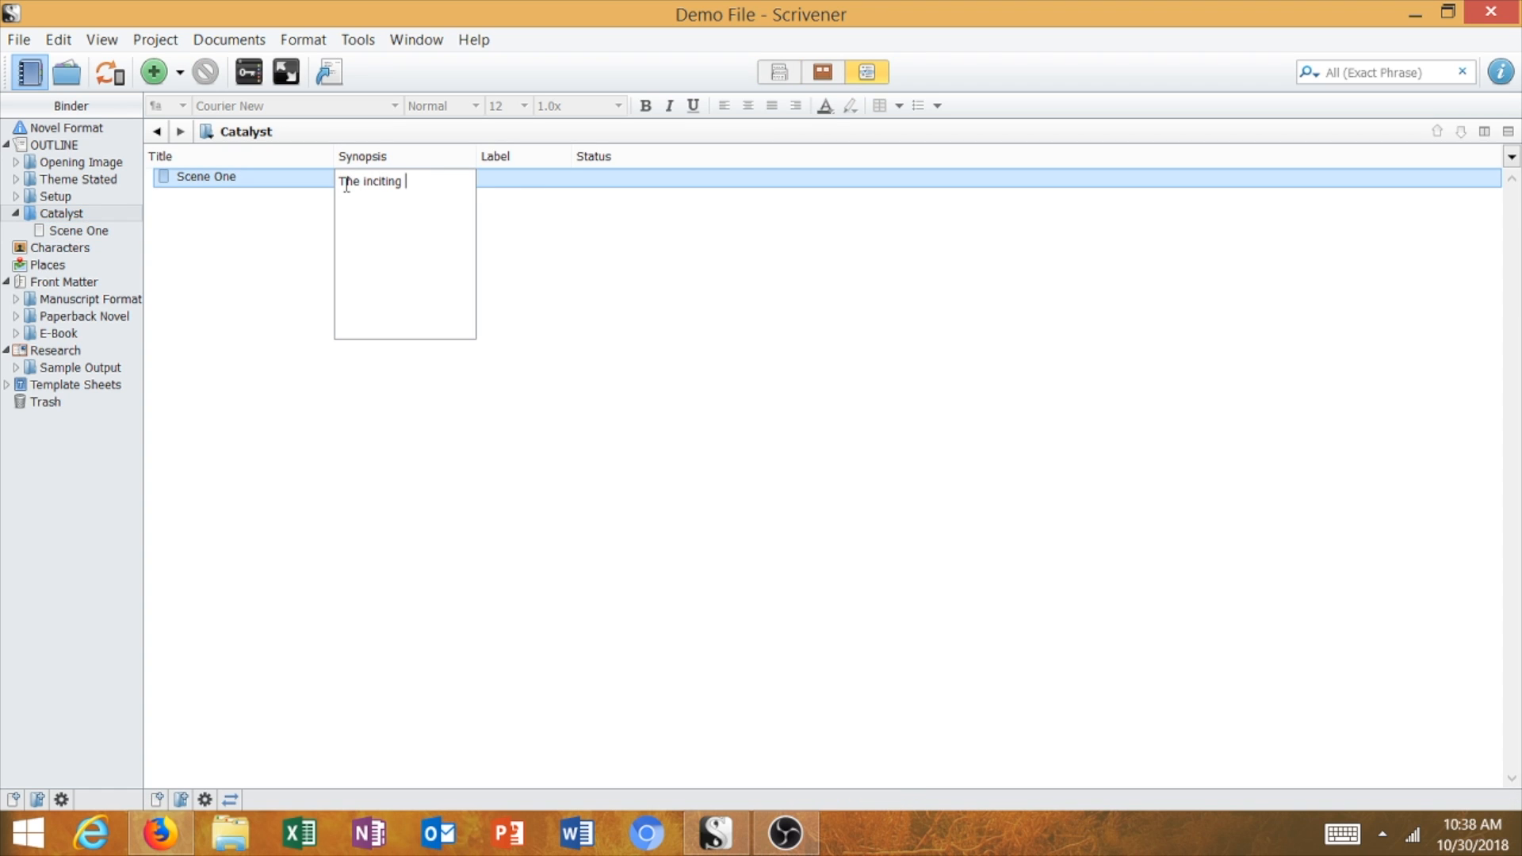
pyautogui.write(' incident or life-changing event that pus')
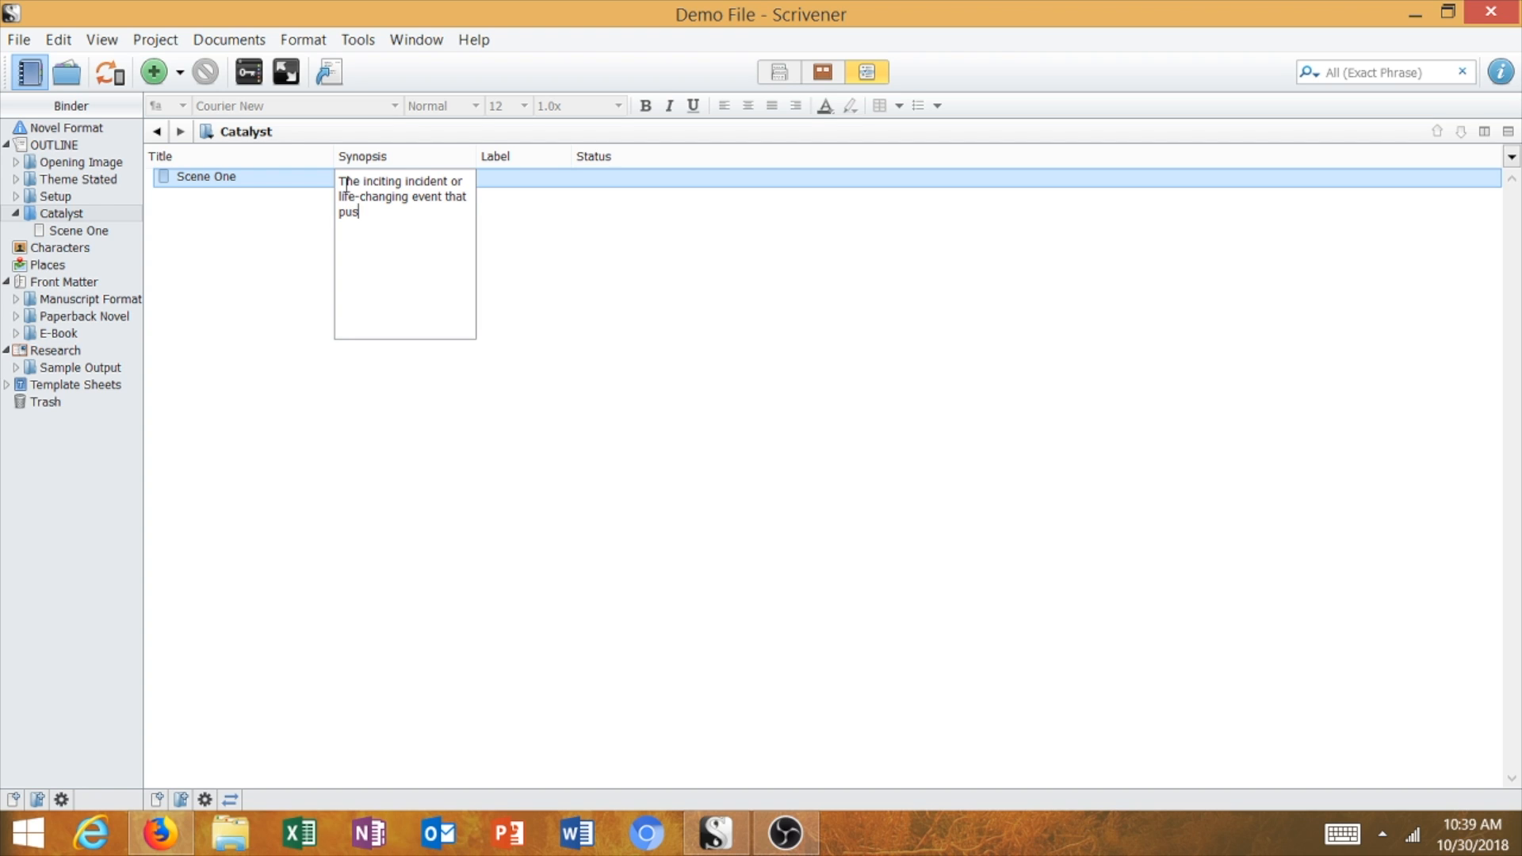
pyautogui.write('hes hero into the new world.')
pyautogui.click(491, 519)
pyautogui.click(390, 191)
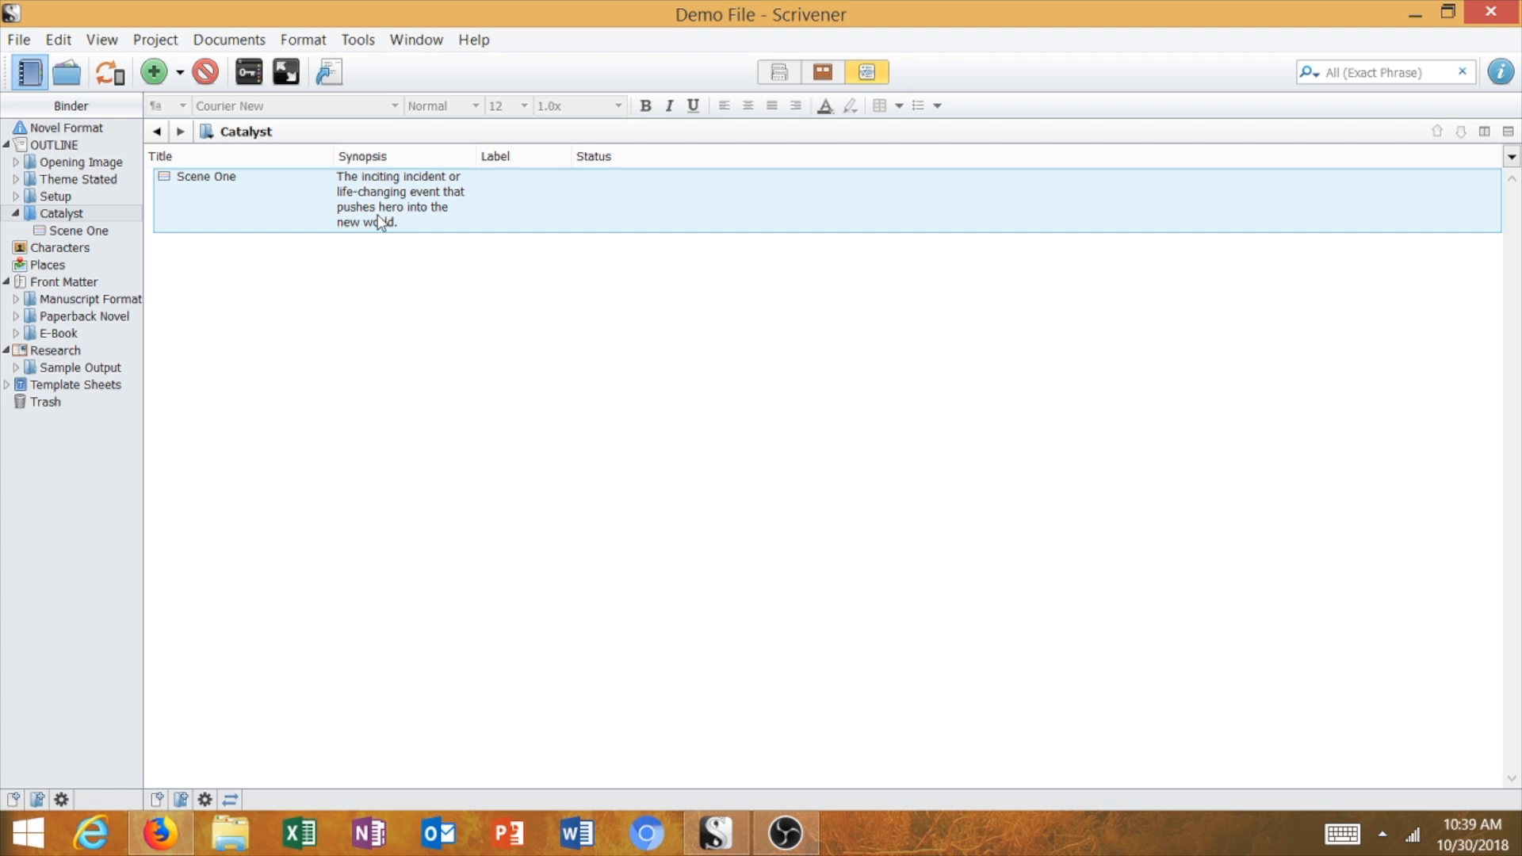
# Collapse the Catalyst folder and add a "Debate" folder after it containing a text document named "Scene One".
pyautogui.click(15, 213)
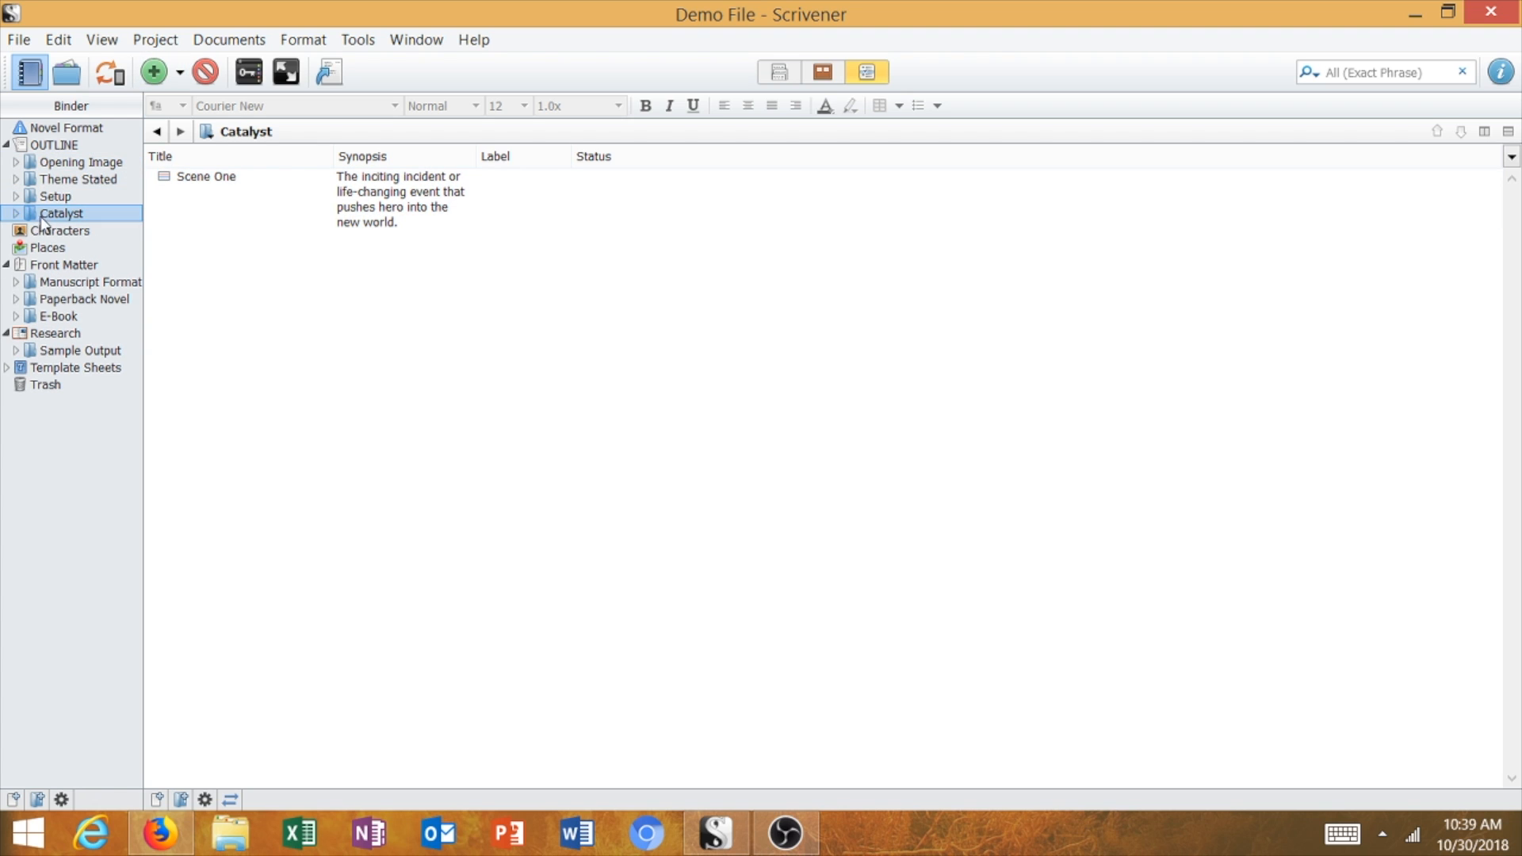
pyautogui.click(180, 72)
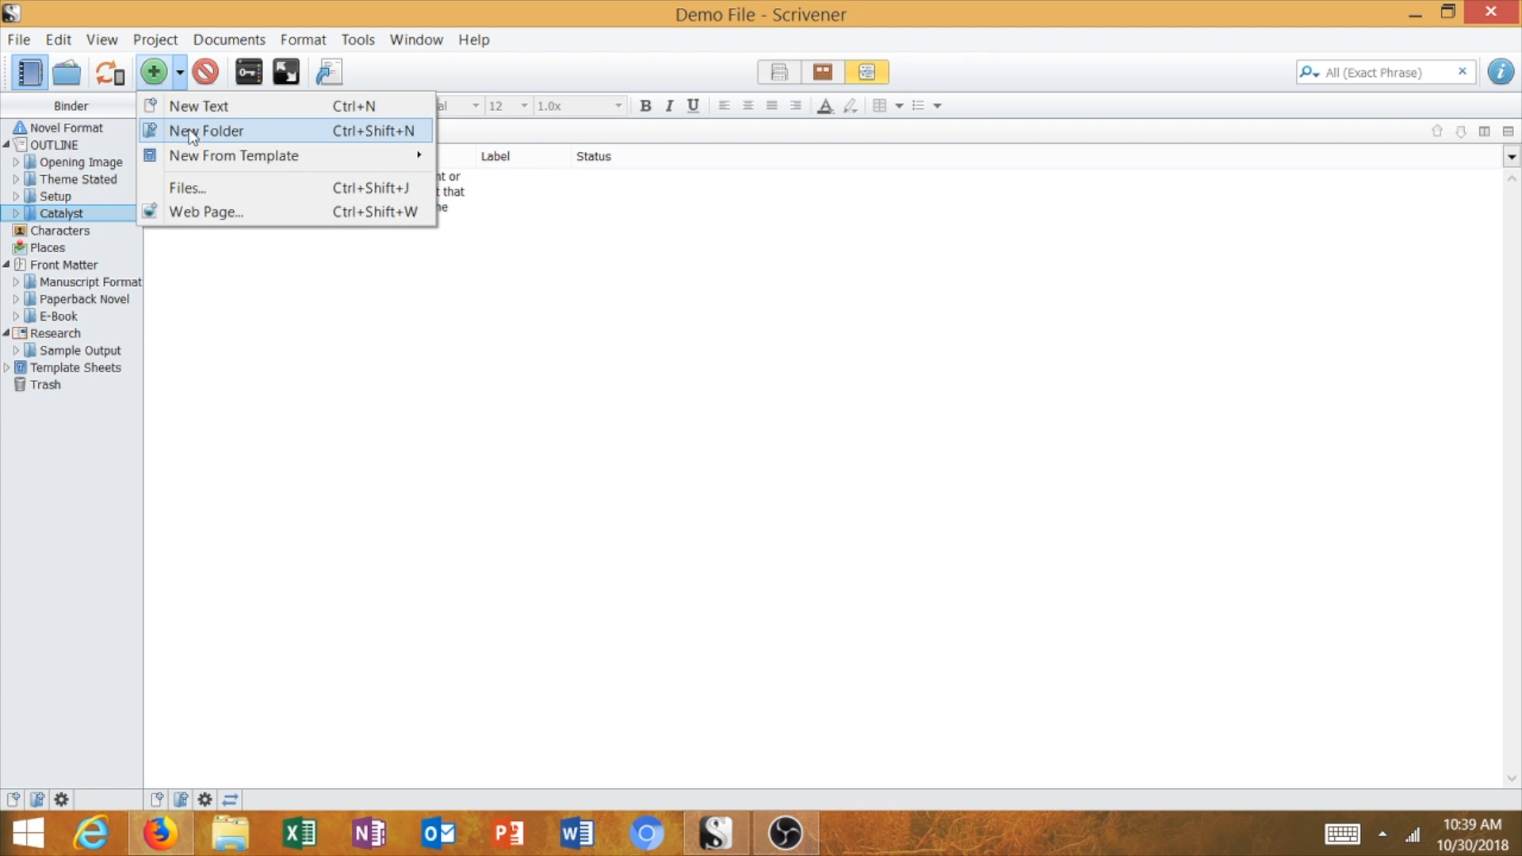
pyautogui.click(191, 132)
pyautogui.write('Debate')
pyautogui.click(180, 72)
pyautogui.click(190, 105)
pyautogui.write('Scene One')
pyautogui.press('Return')
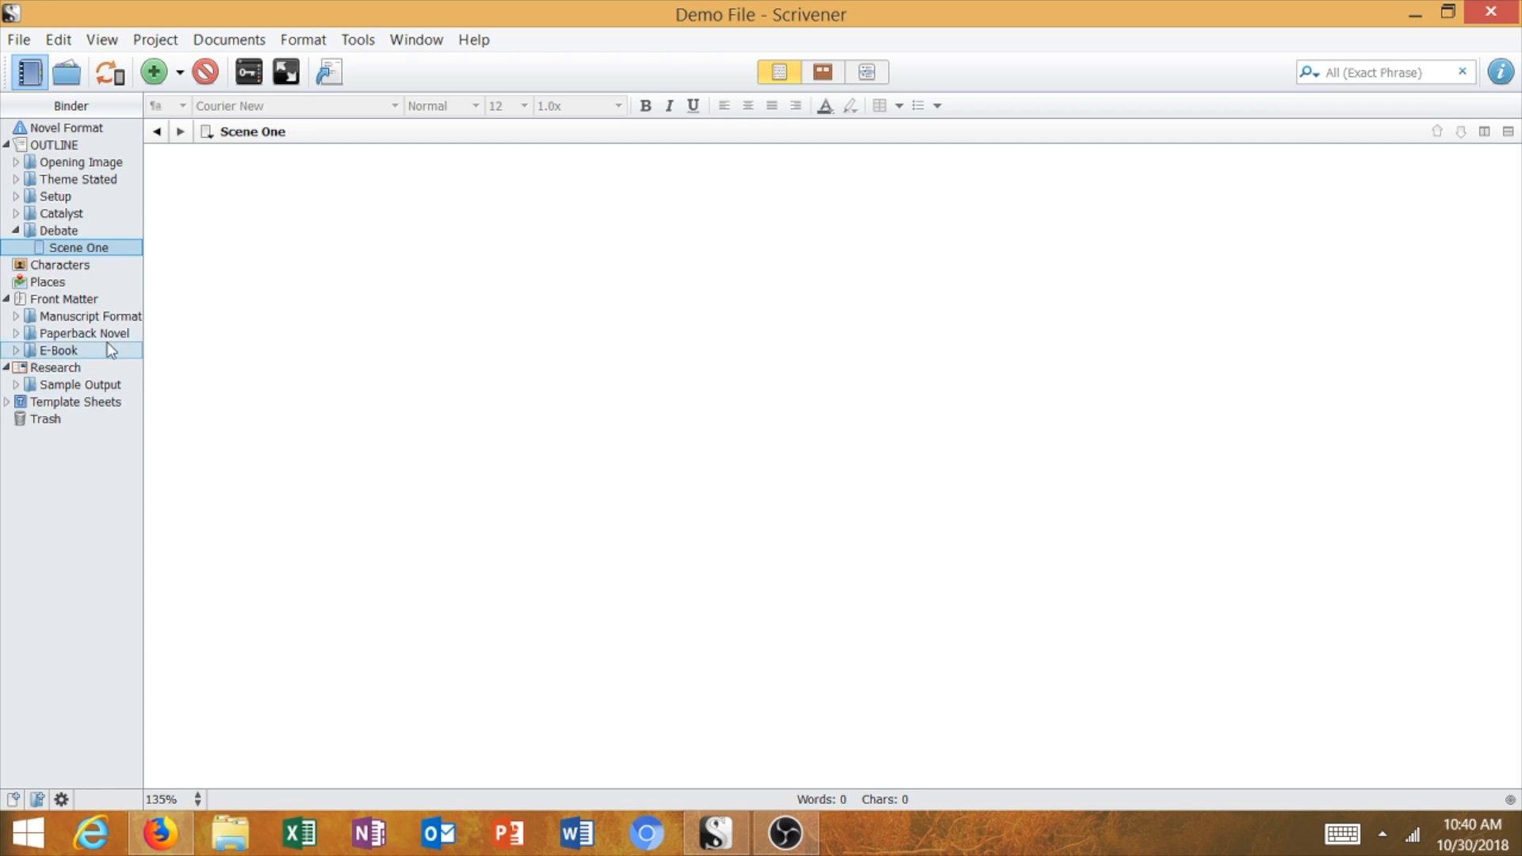
# Set the Debate scene's synopsis to "Character is hesitant to enter new world. The purpose of this beat is to show the hero's reluctance to change.".
pyautogui.click(88, 230)
pyautogui.click(364, 179)
pyautogui.click(366, 178)
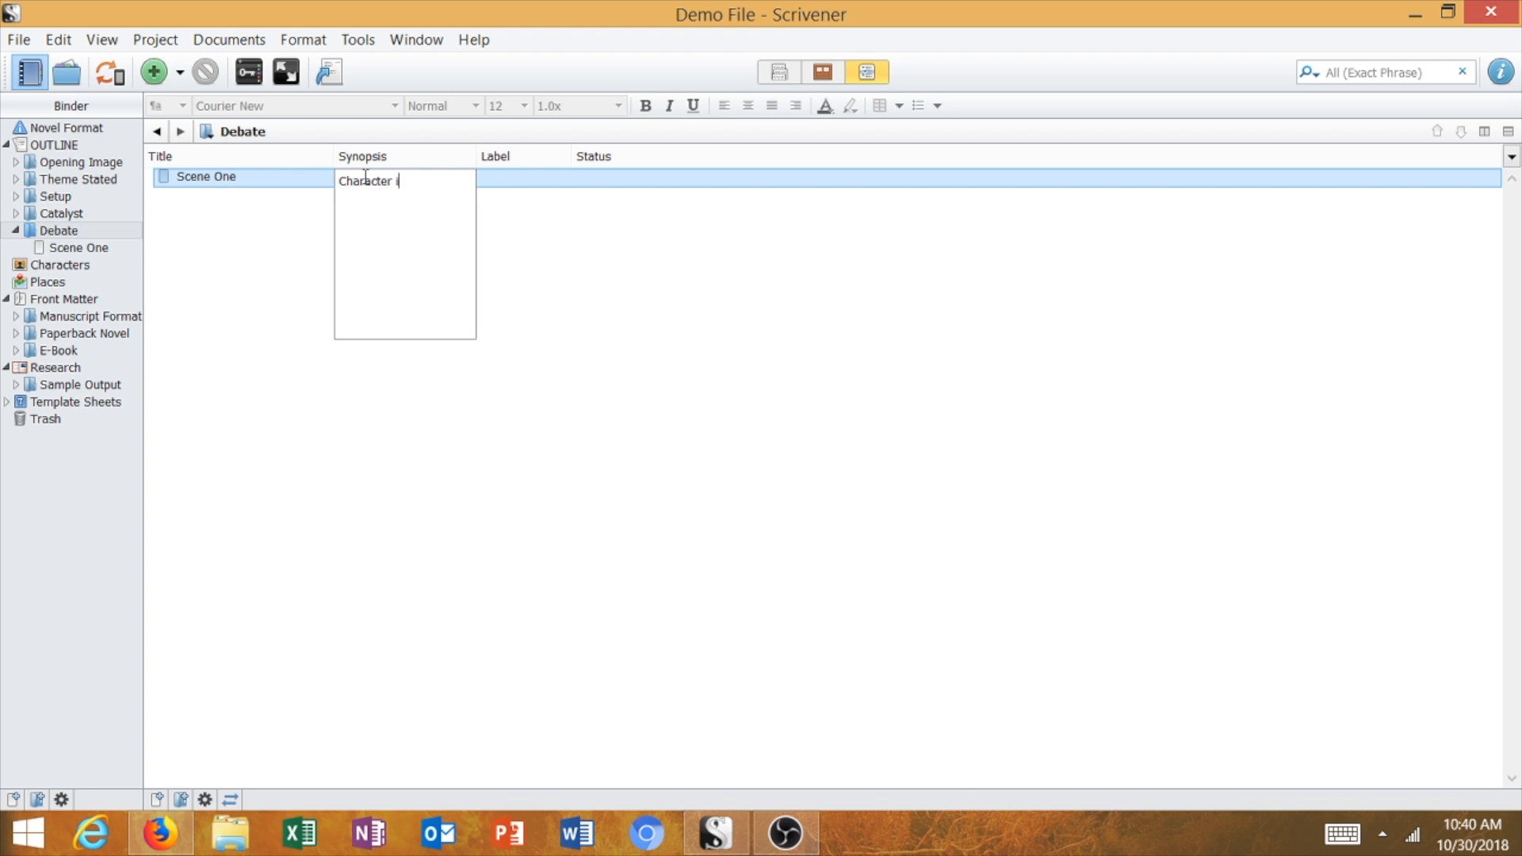
pyautogui.write('Character is hesitant to enter new world. The purpose of this')
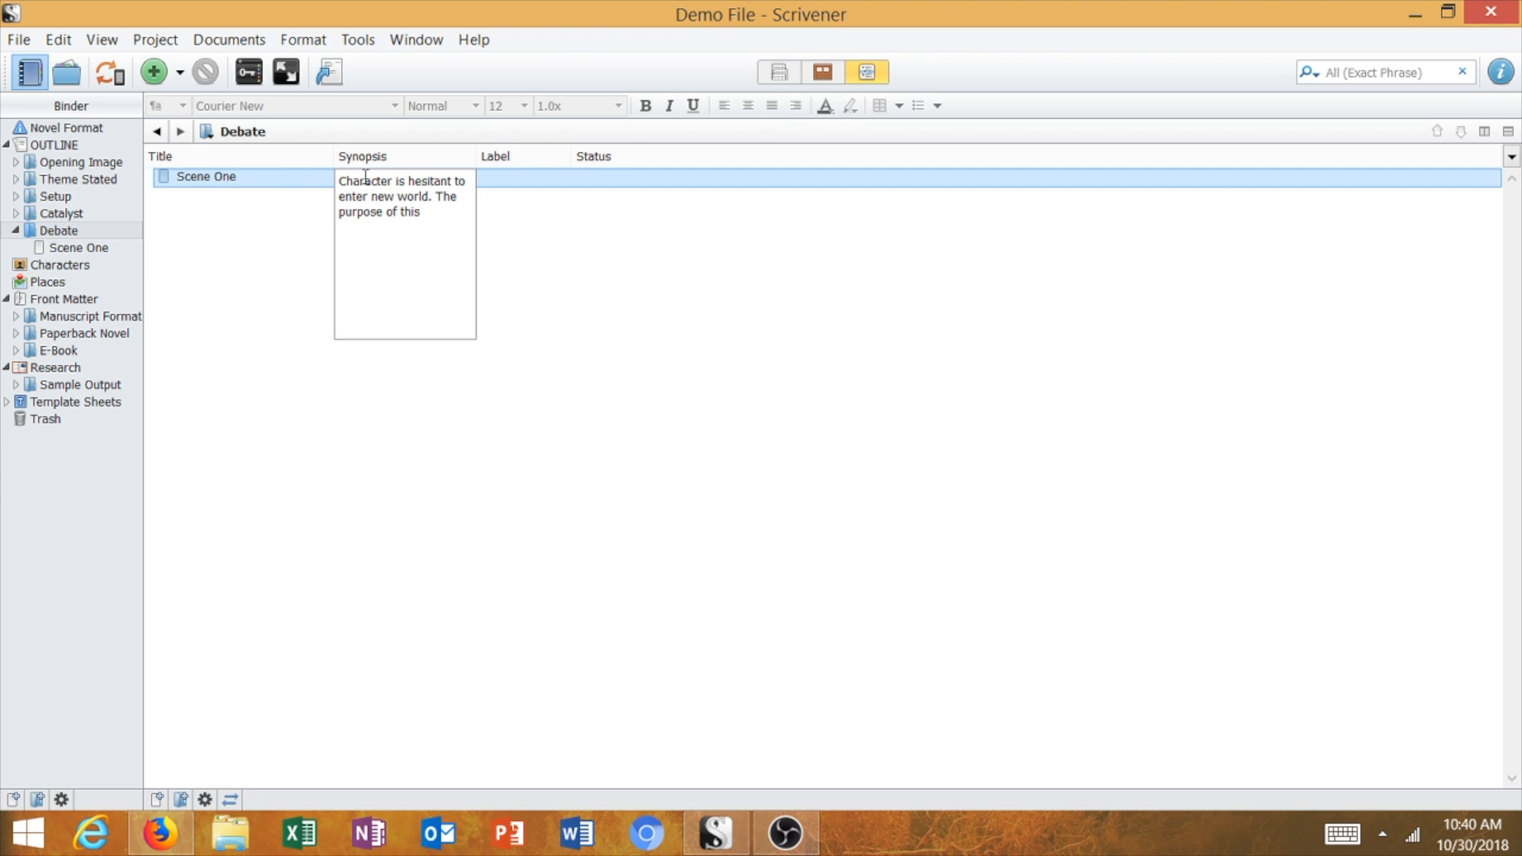
pyautogui.write("o show the hero's reluctance to chang")
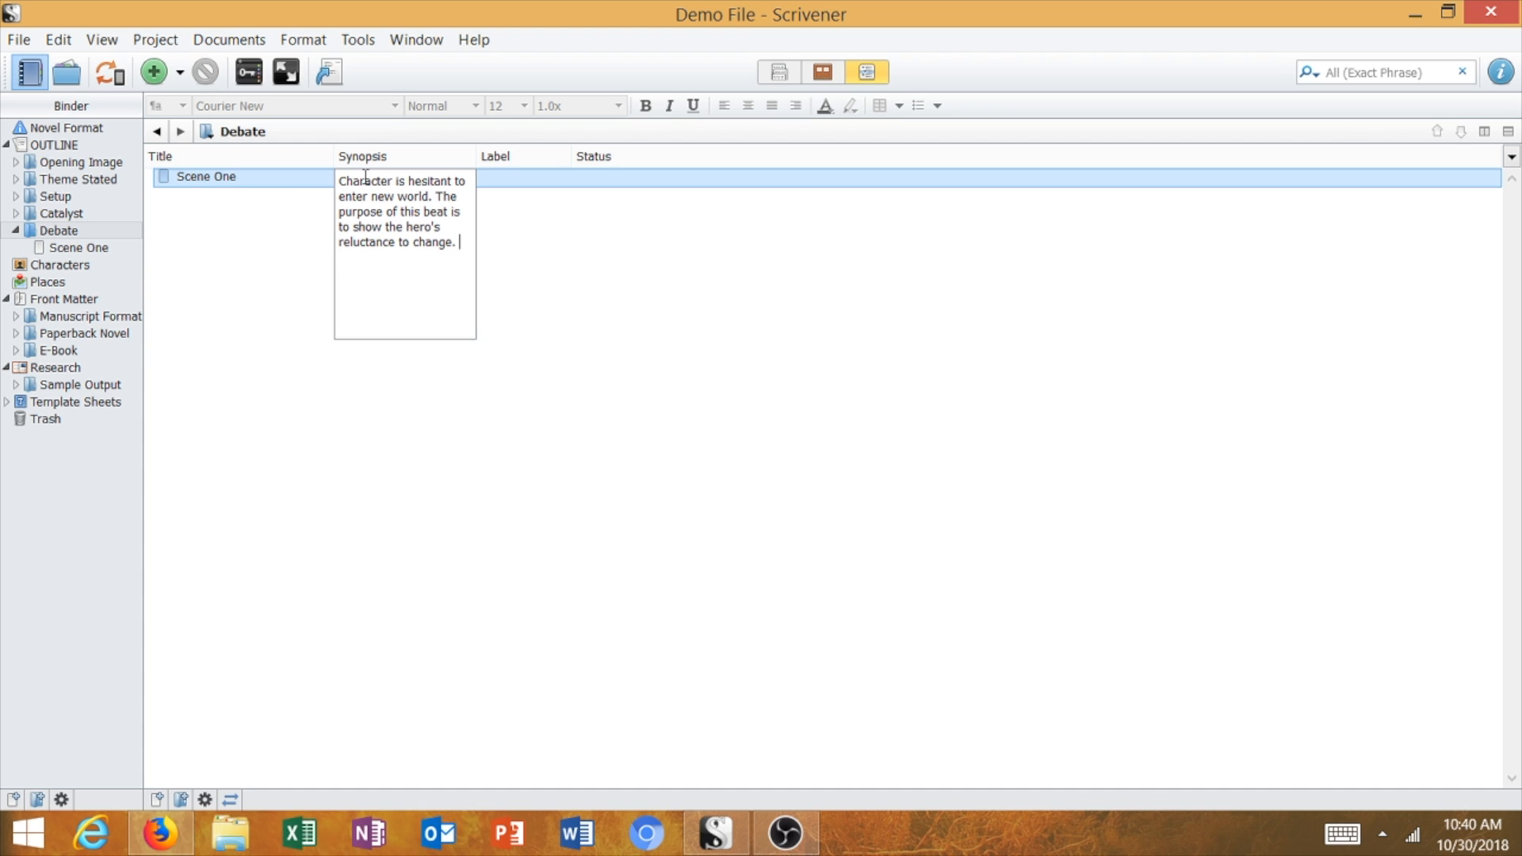
pyautogui.write('e.')
pyautogui.click(431, 473)
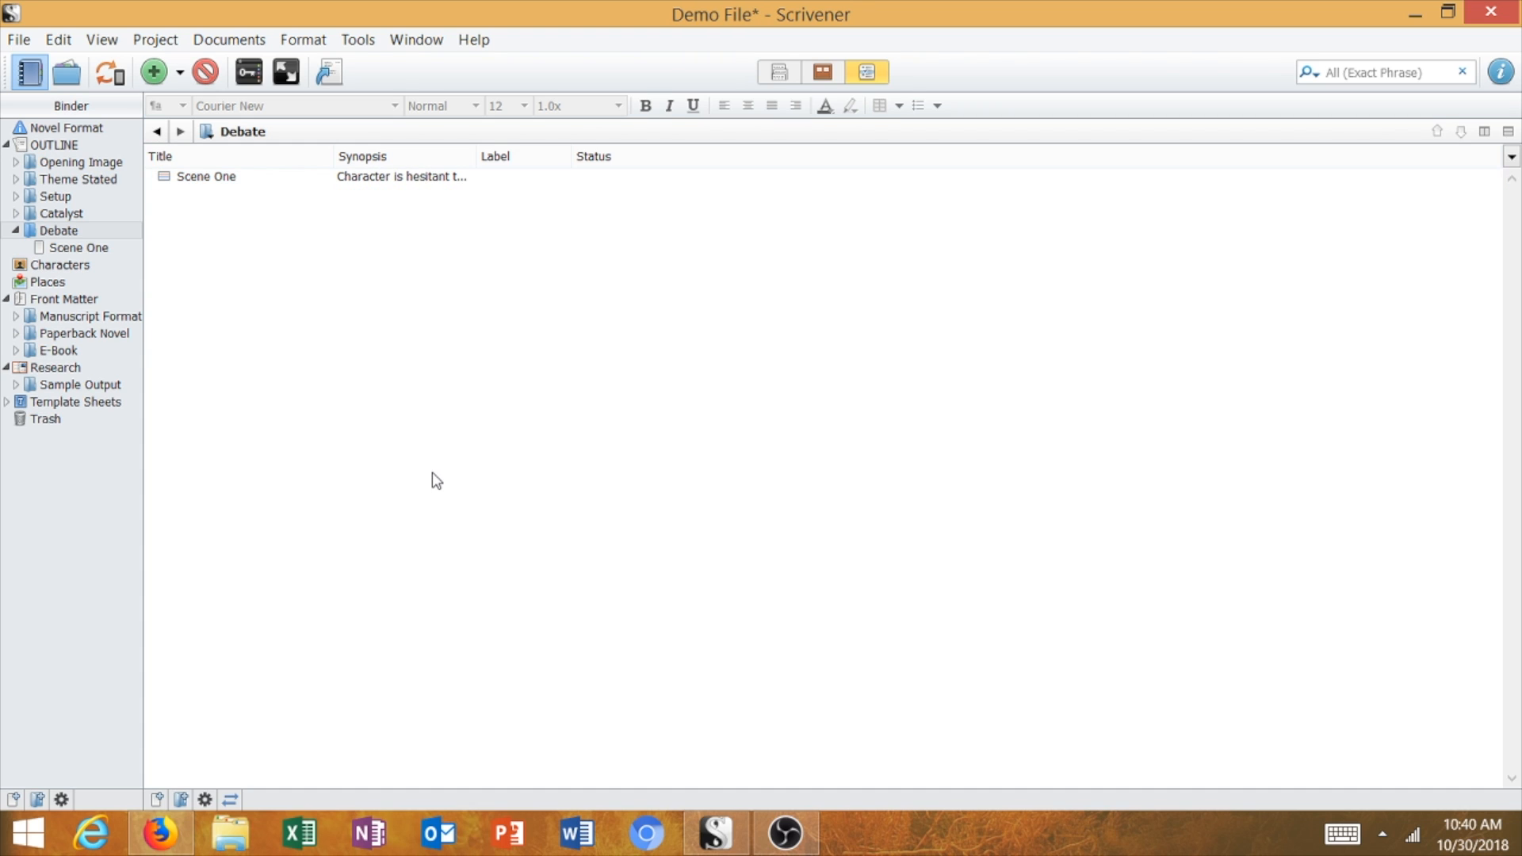
pyautogui.click(414, 192)
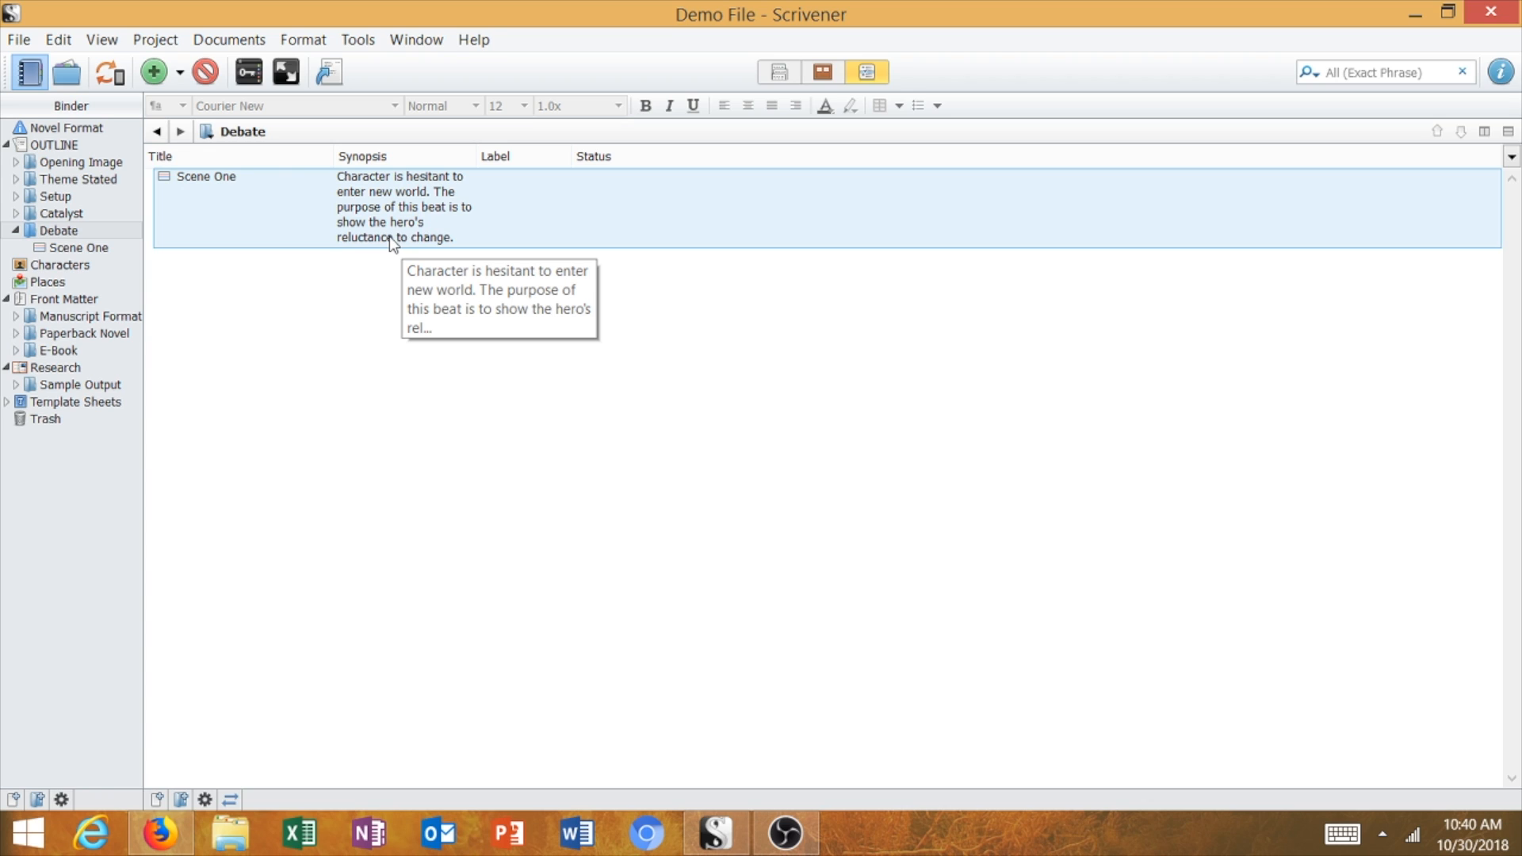
pyautogui.click(635, 360)
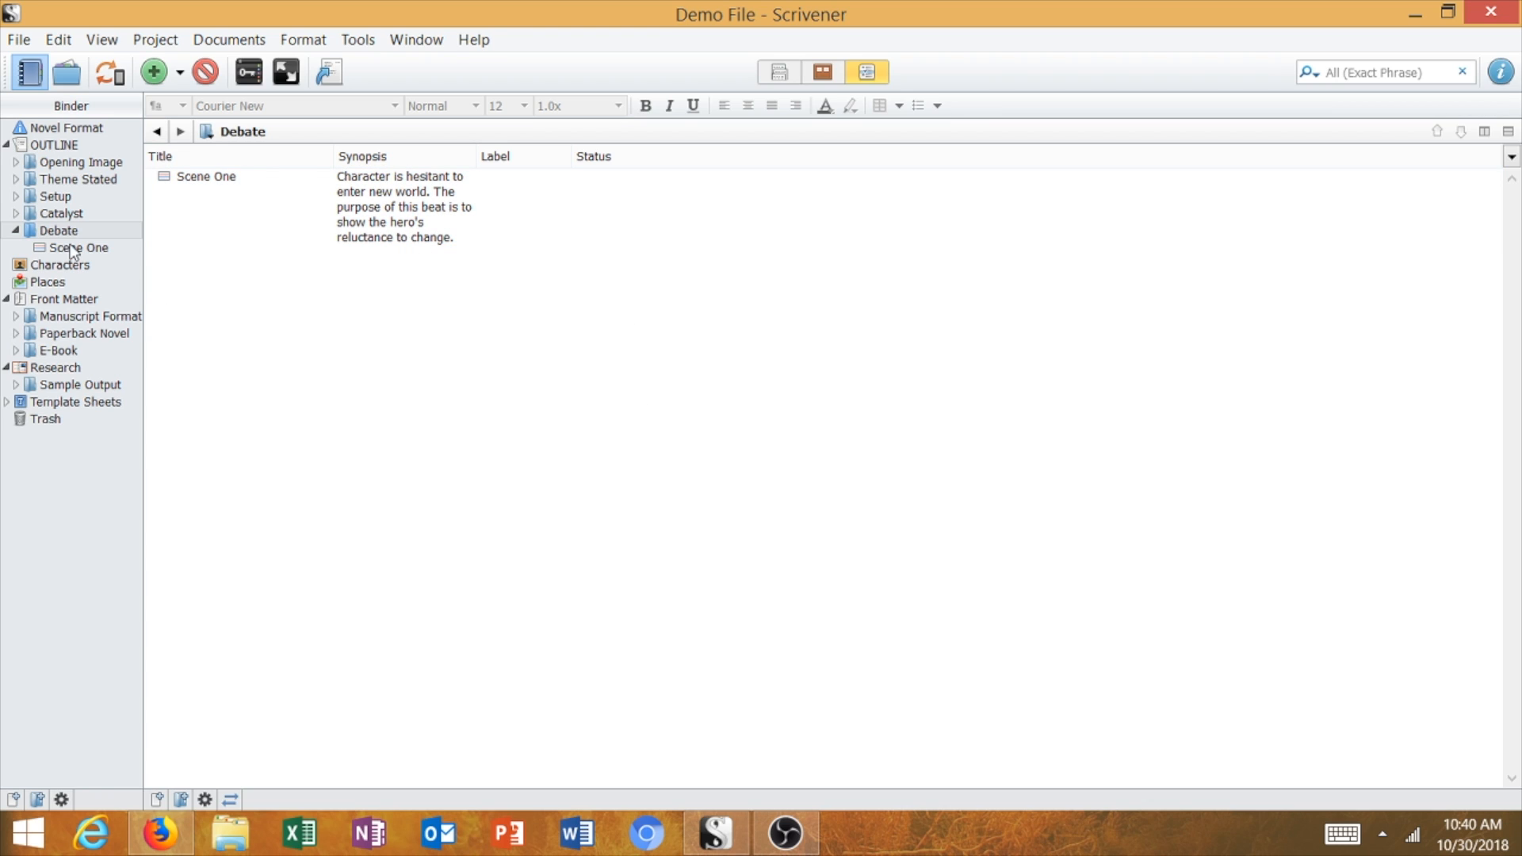
# Collapse the Debate folder and view the chapter folders of OUTLINE in the outliner.
pyautogui.click(15, 230)
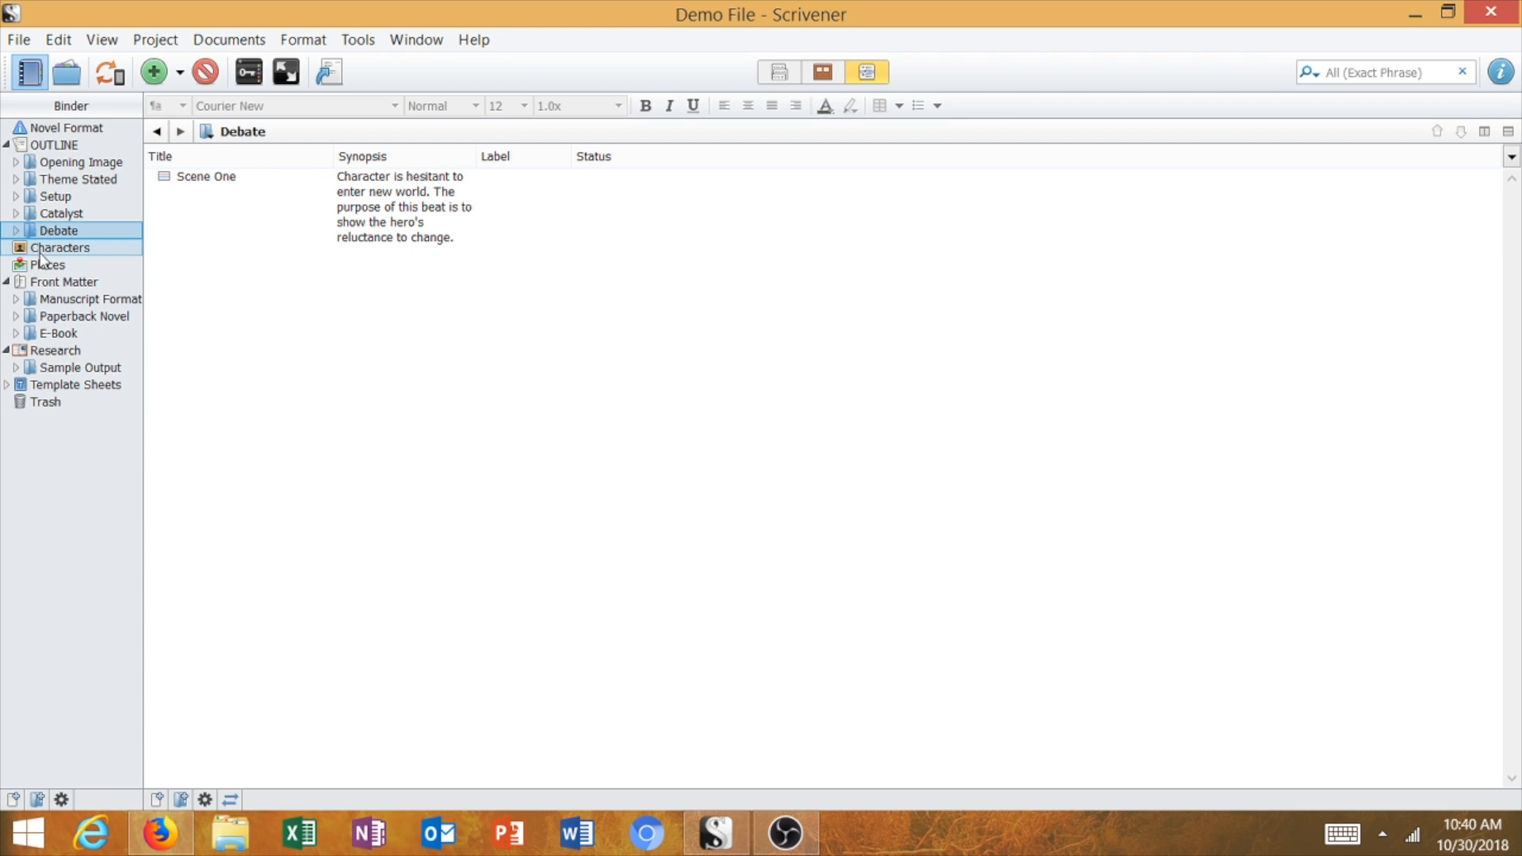
pyautogui.click(68, 145)
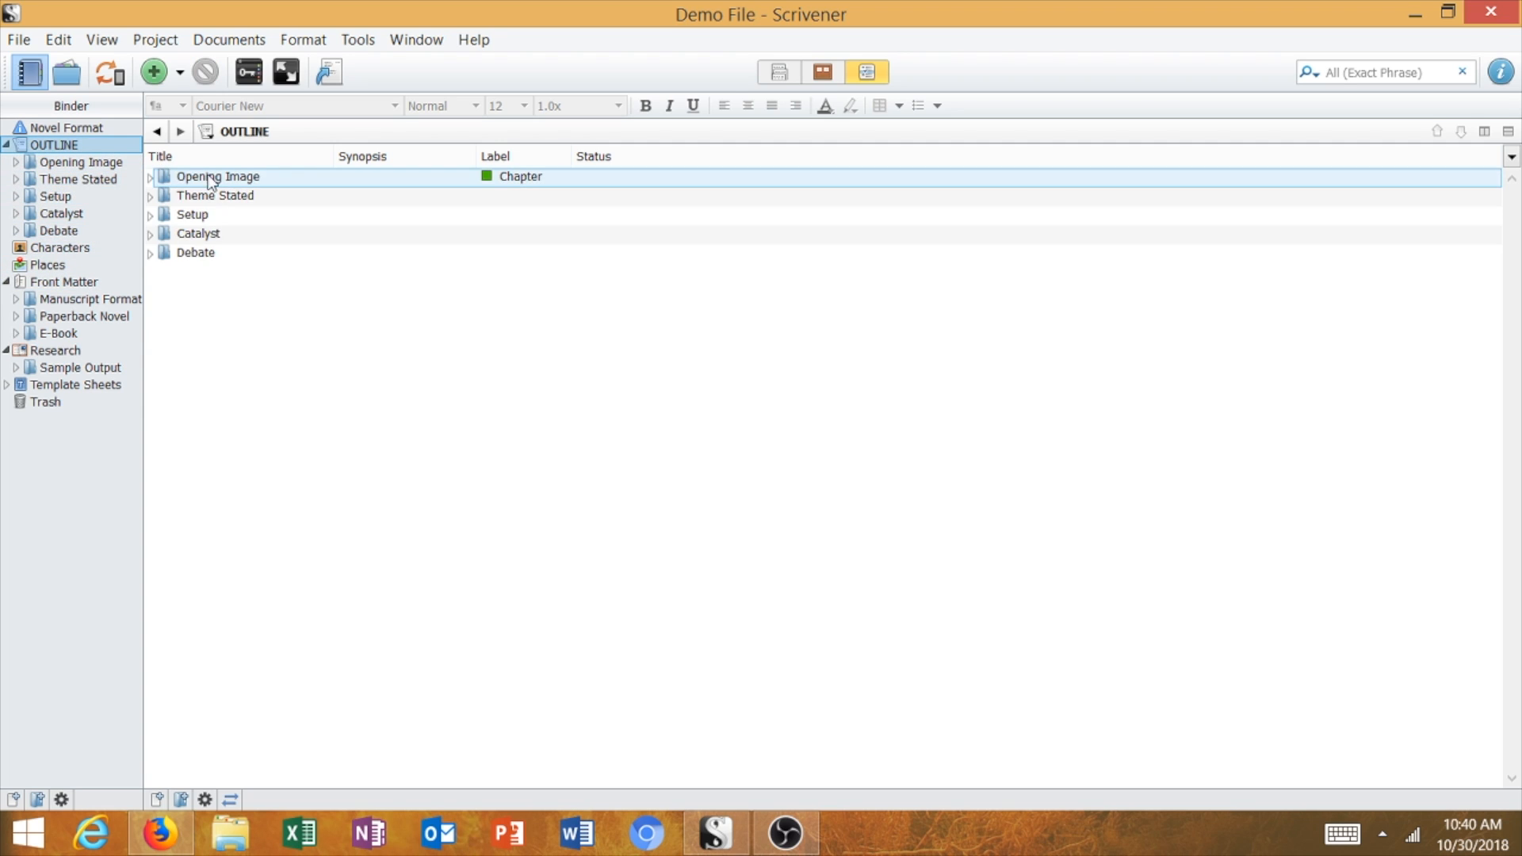
# Review the scenes and synopses inside the Opening Image, Theme Stated, Setup, Catalyst and Debate chapter folders.
pyautogui.click(84, 162)
pyautogui.click(94, 180)
pyautogui.click(64, 213)
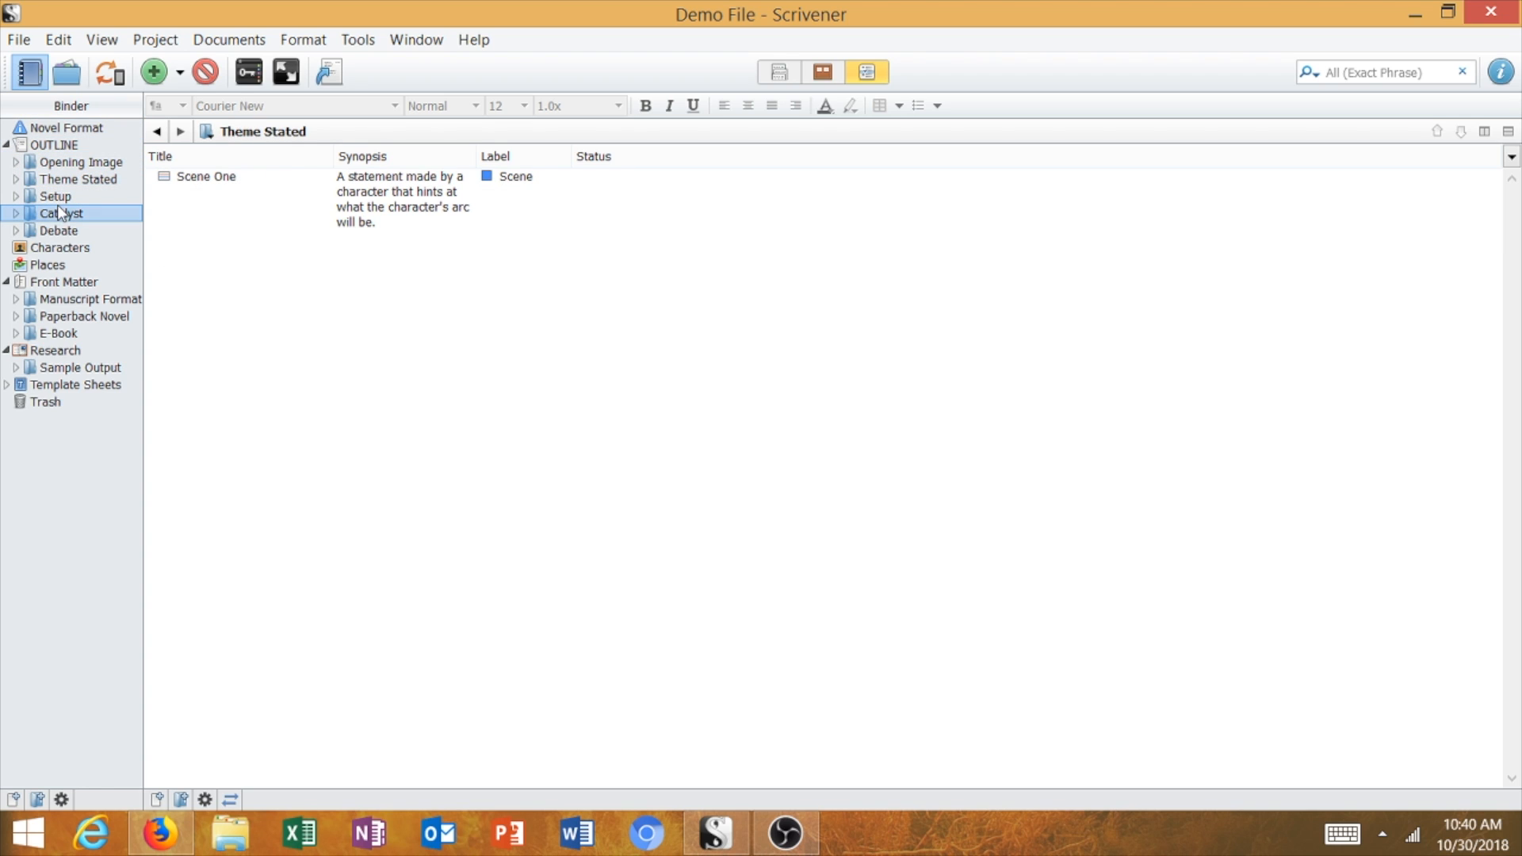
pyautogui.click(57, 197)
pyautogui.click(70, 230)
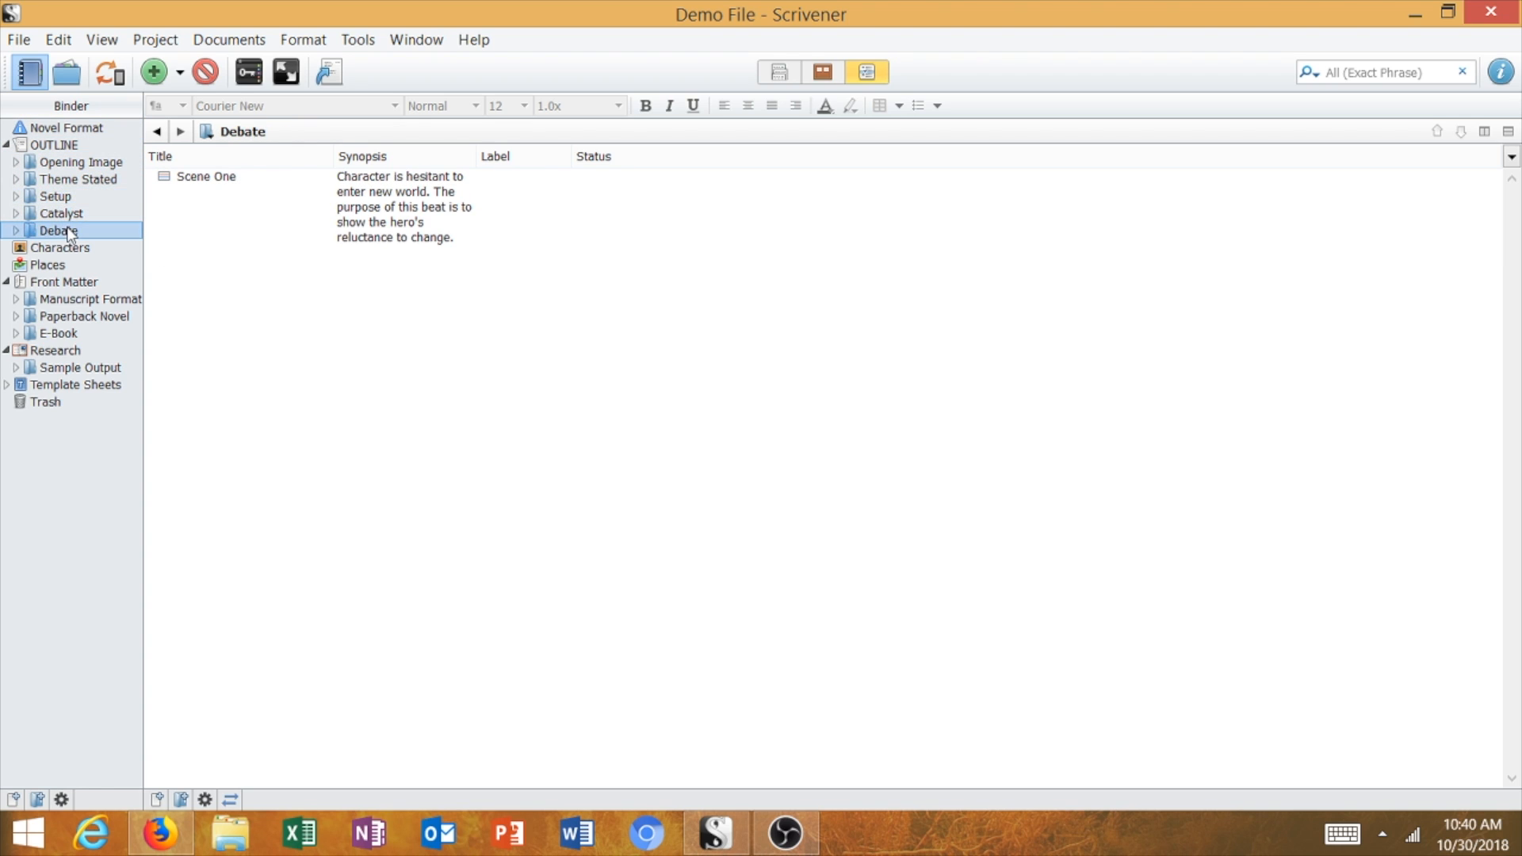
pyautogui.click(71, 179)
pyautogui.click(66, 198)
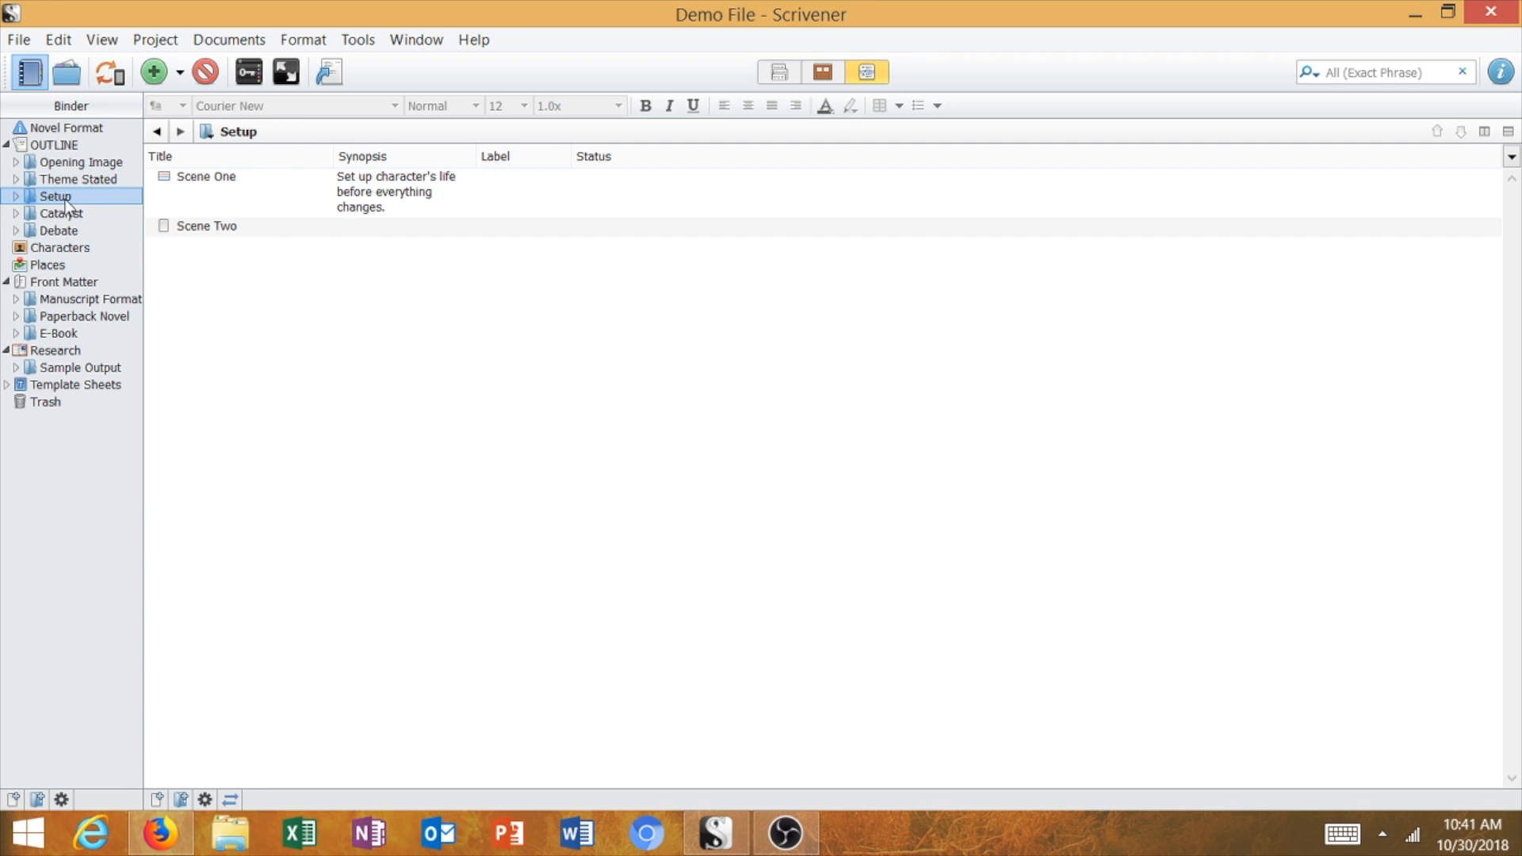
pyautogui.click(209, 175)
pyautogui.click(231, 294)
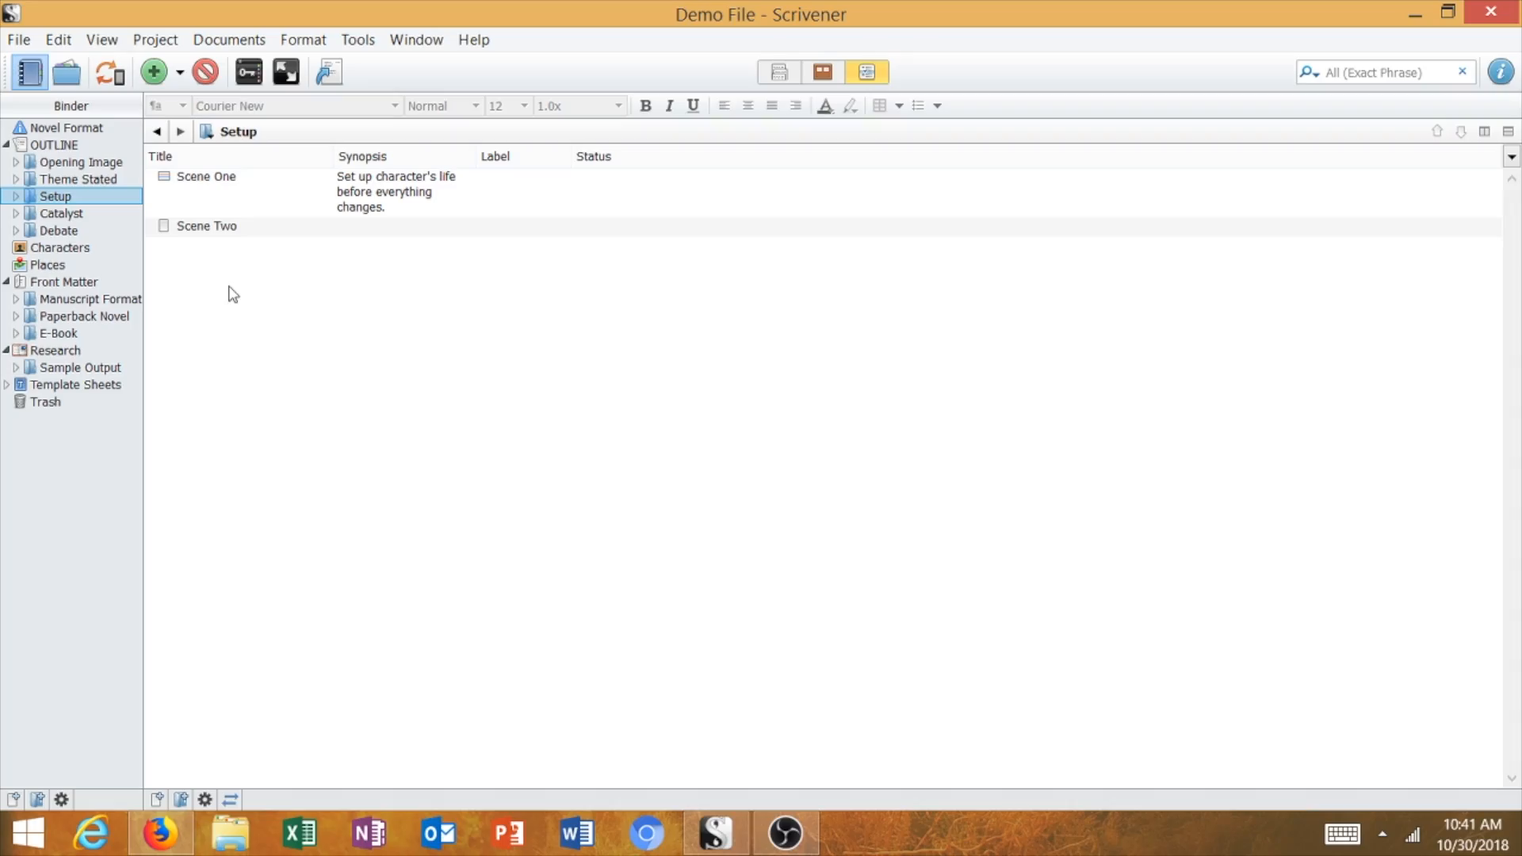
pyautogui.click(230, 210)
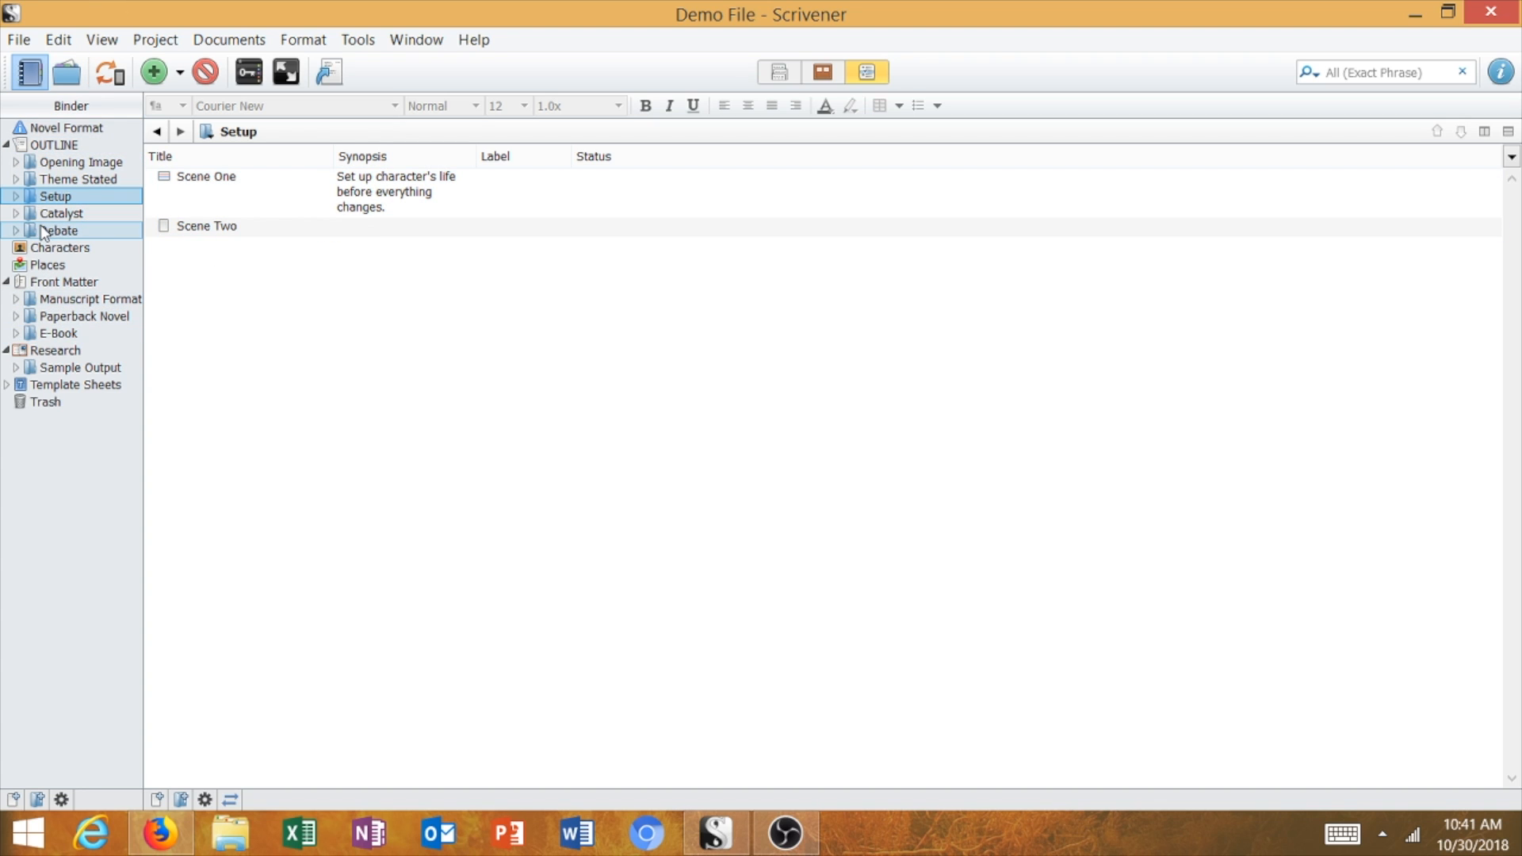
# Add a document from the Character Sketch template under Characters and look through its sections.
pyautogui.click(57, 250)
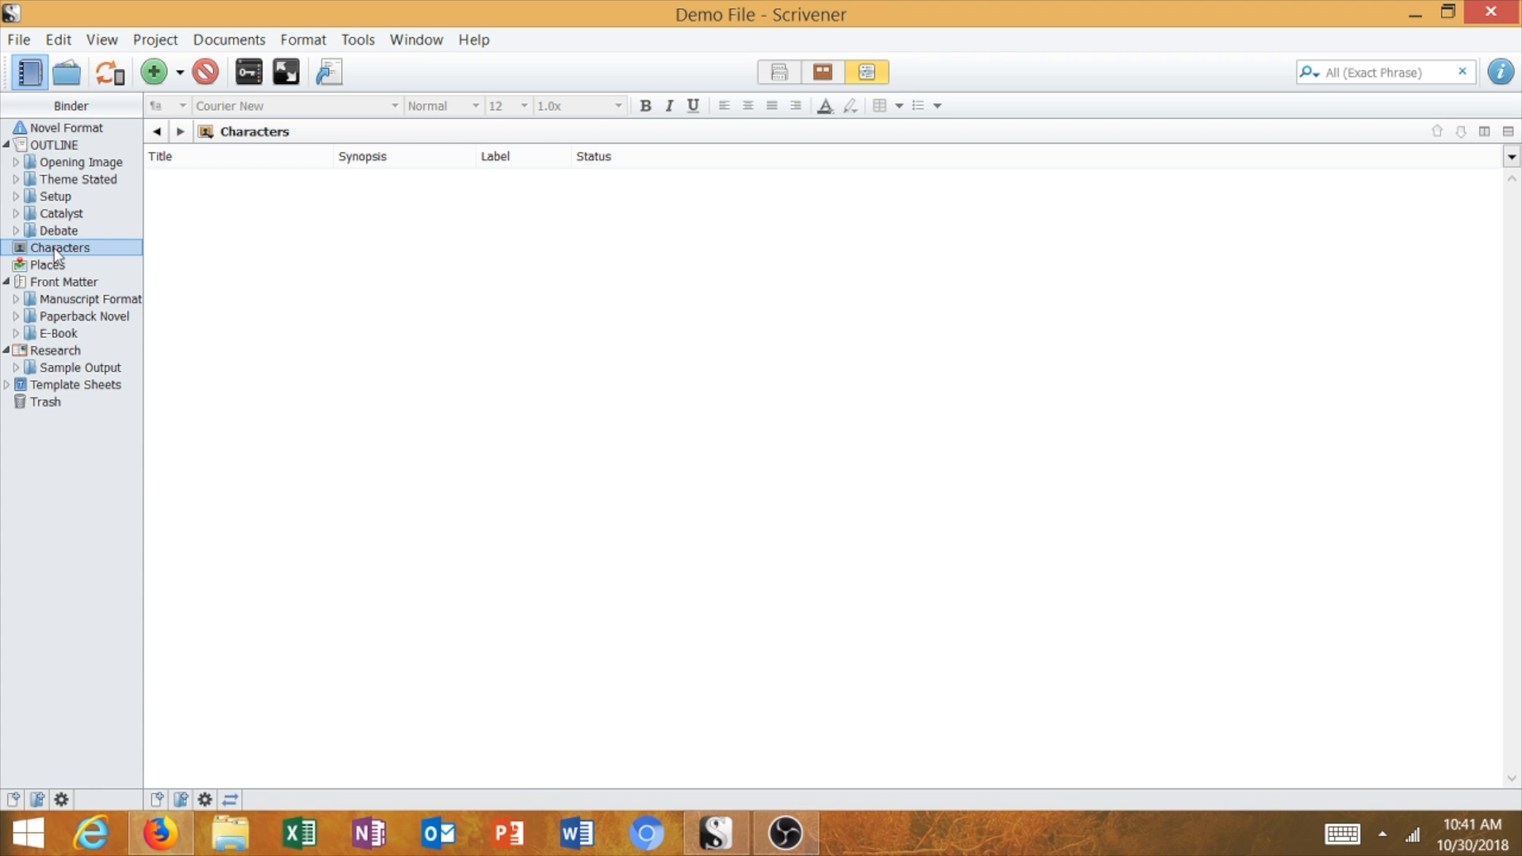
pyautogui.click(180, 72)
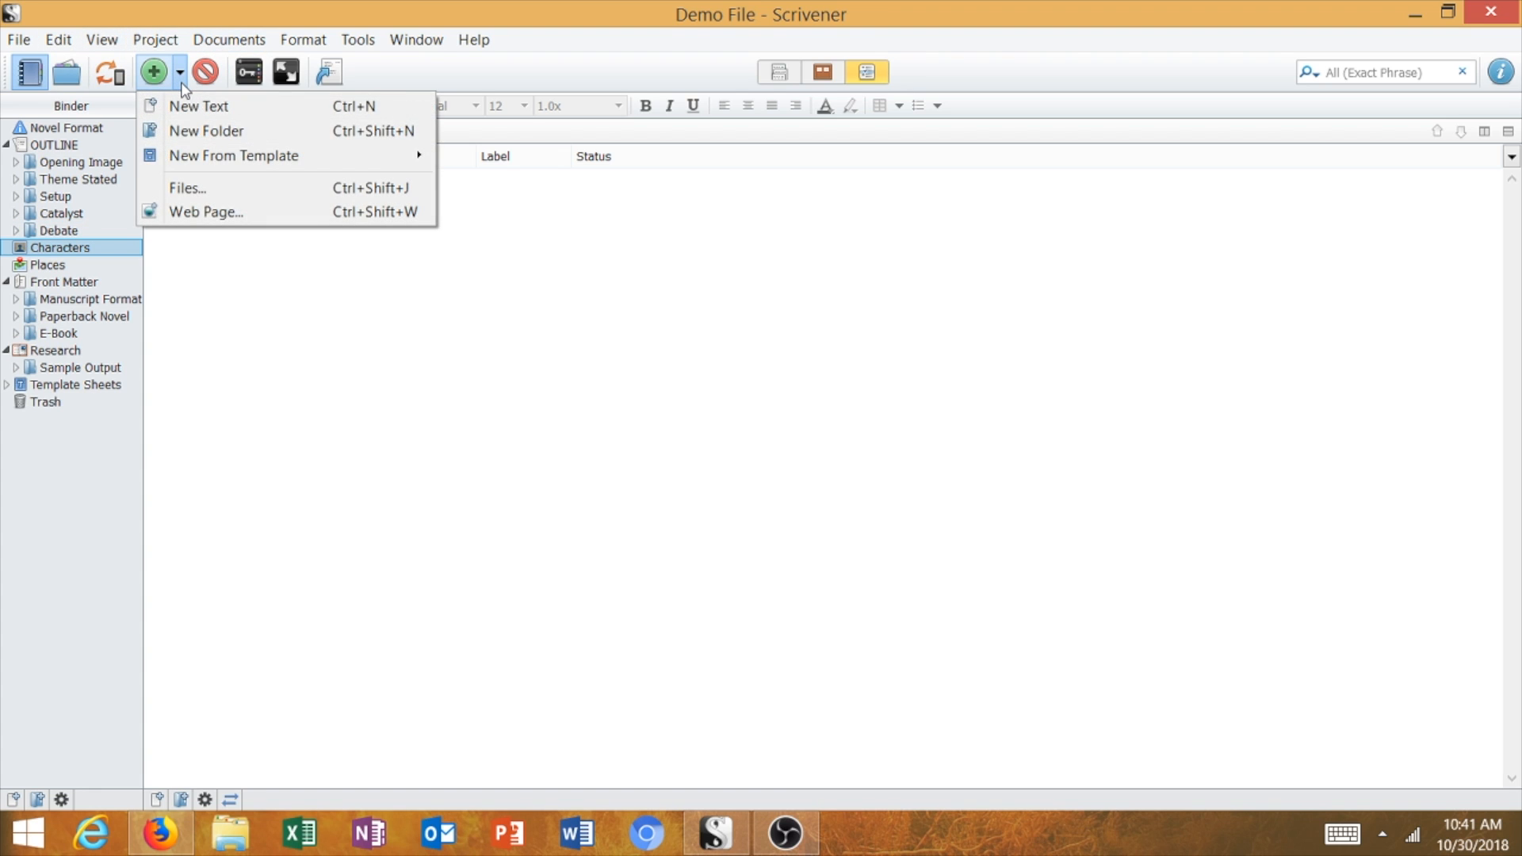
pyautogui.moveTo(254, 156)
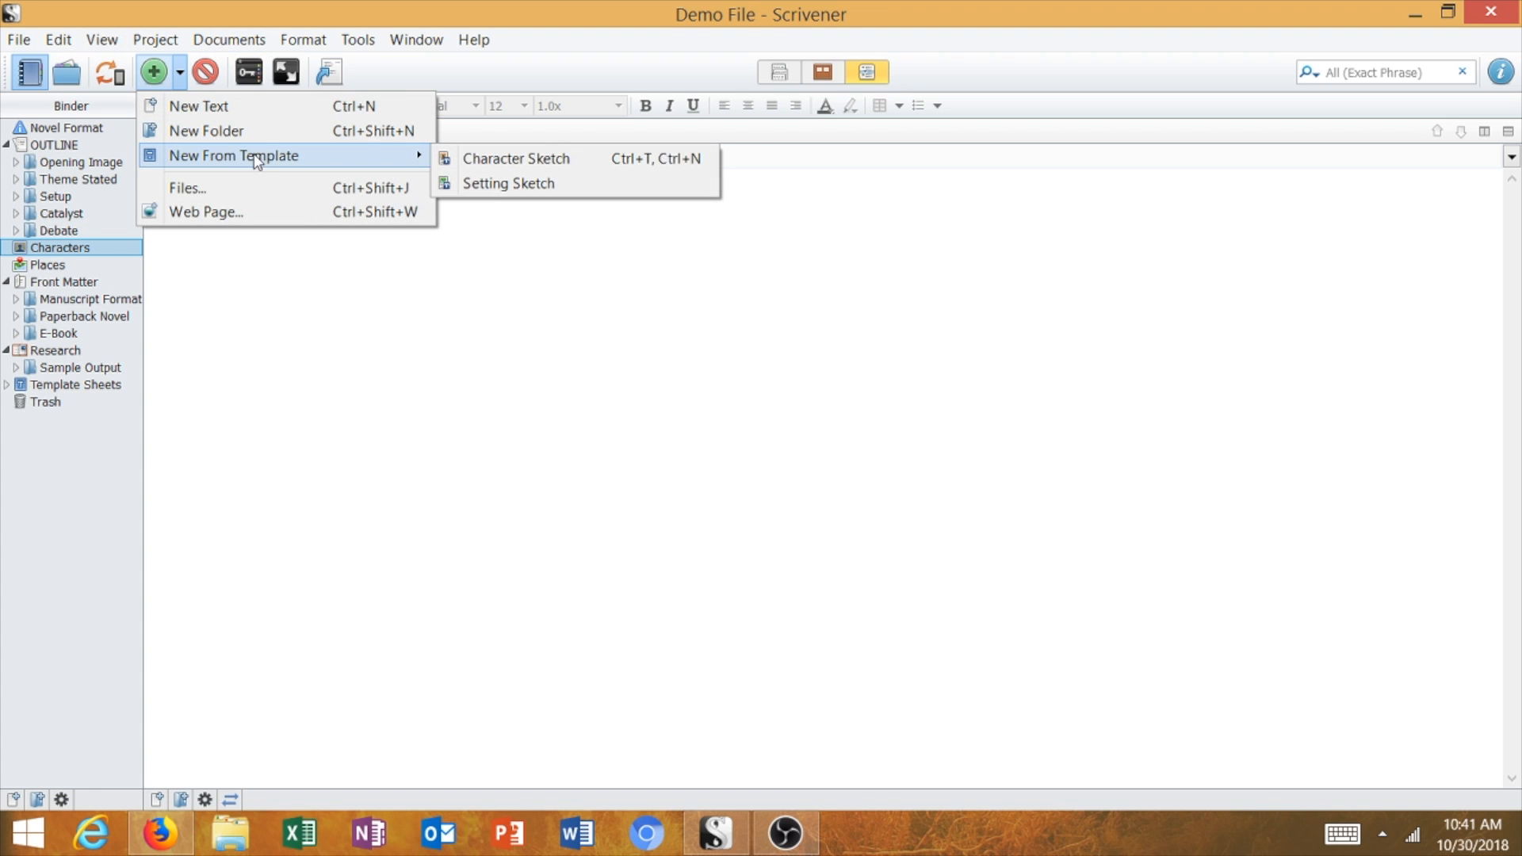
pyautogui.click(542, 162)
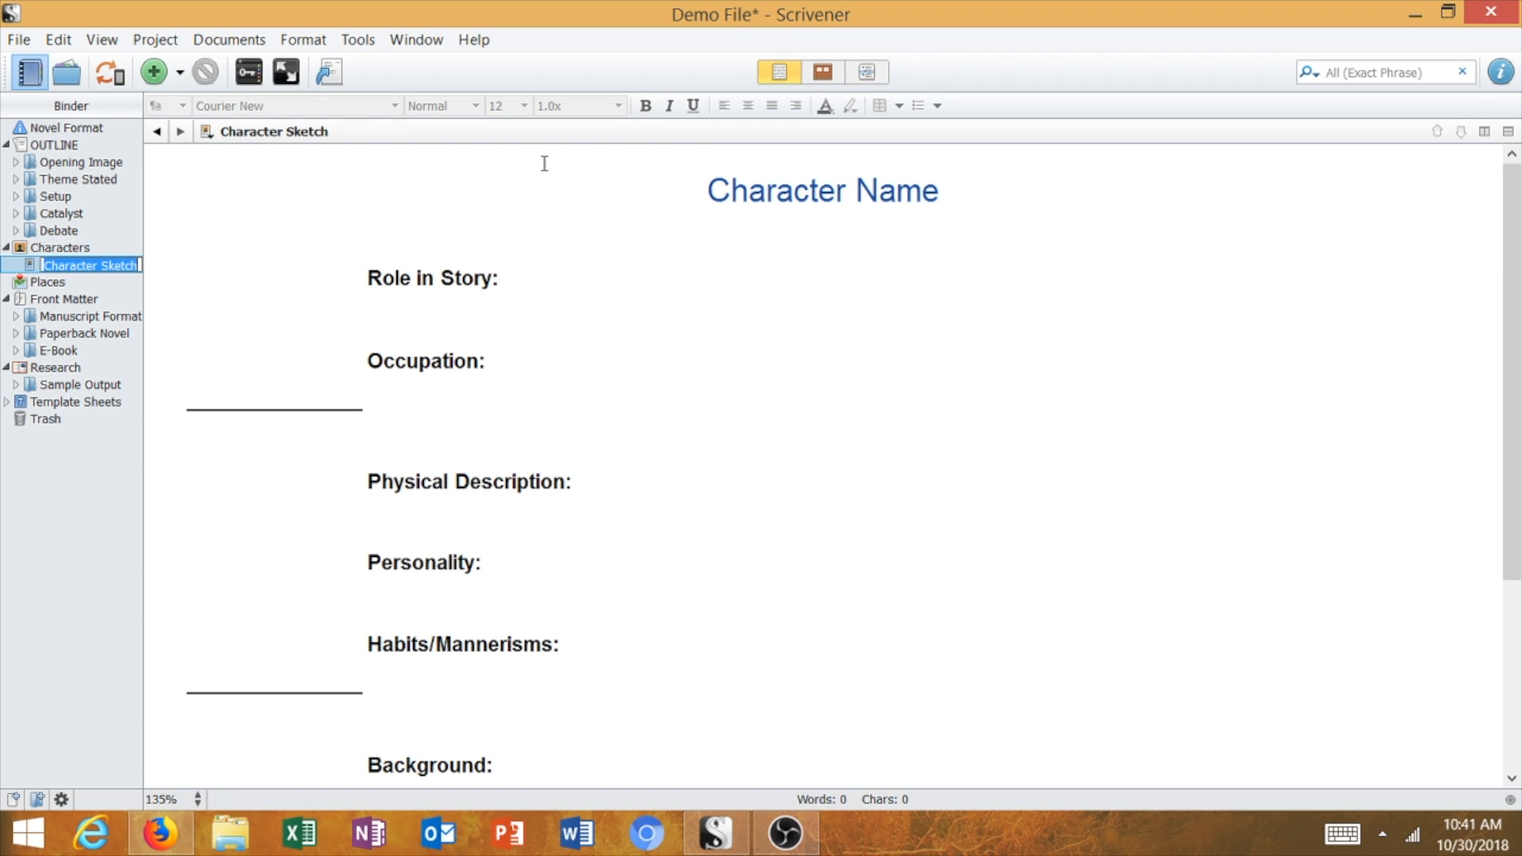
pyautogui.click(880, 214)
pyautogui.scroll(-3, 882, 219)
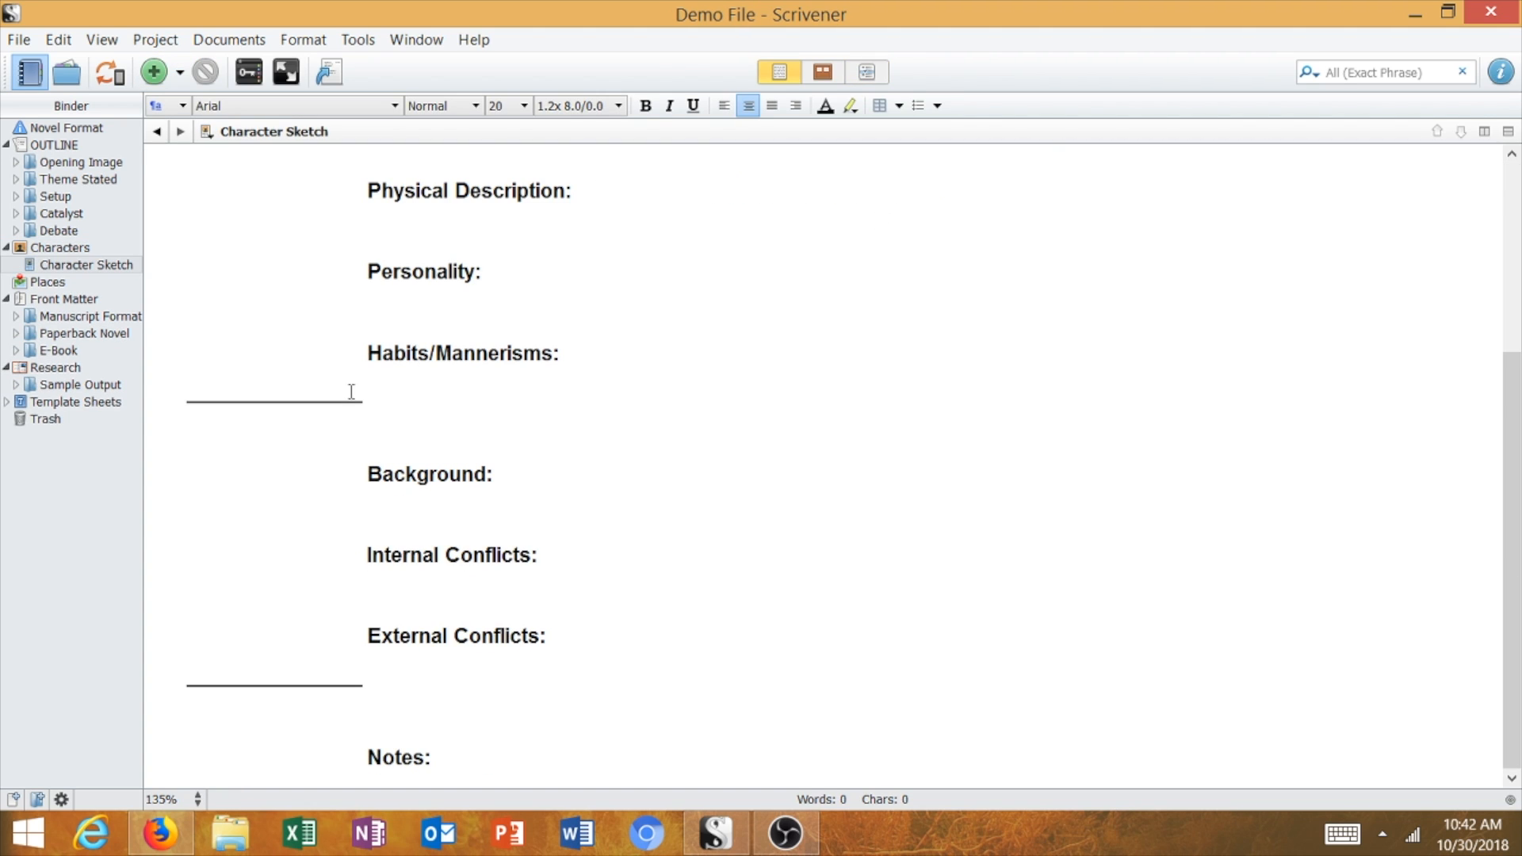
pyautogui.scroll(3, 411, 393)
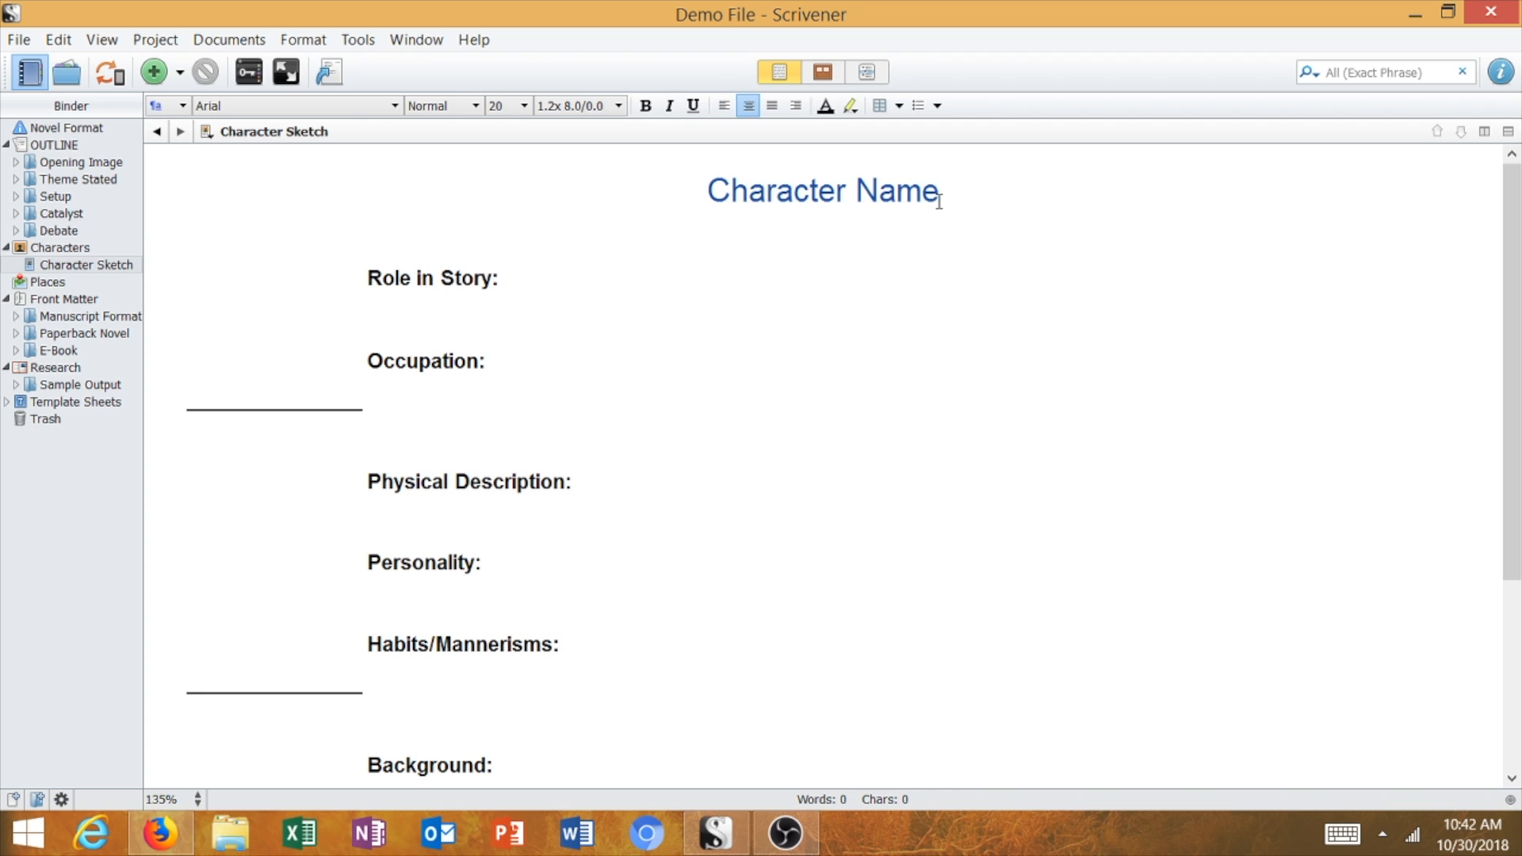
# Replace the sketch's Character Name heading with the character's full name and enter "Heroine of the Story" as the Role in Story.
pyautogui.moveTo(939, 203); pyautogui.dragTo(717, 195)
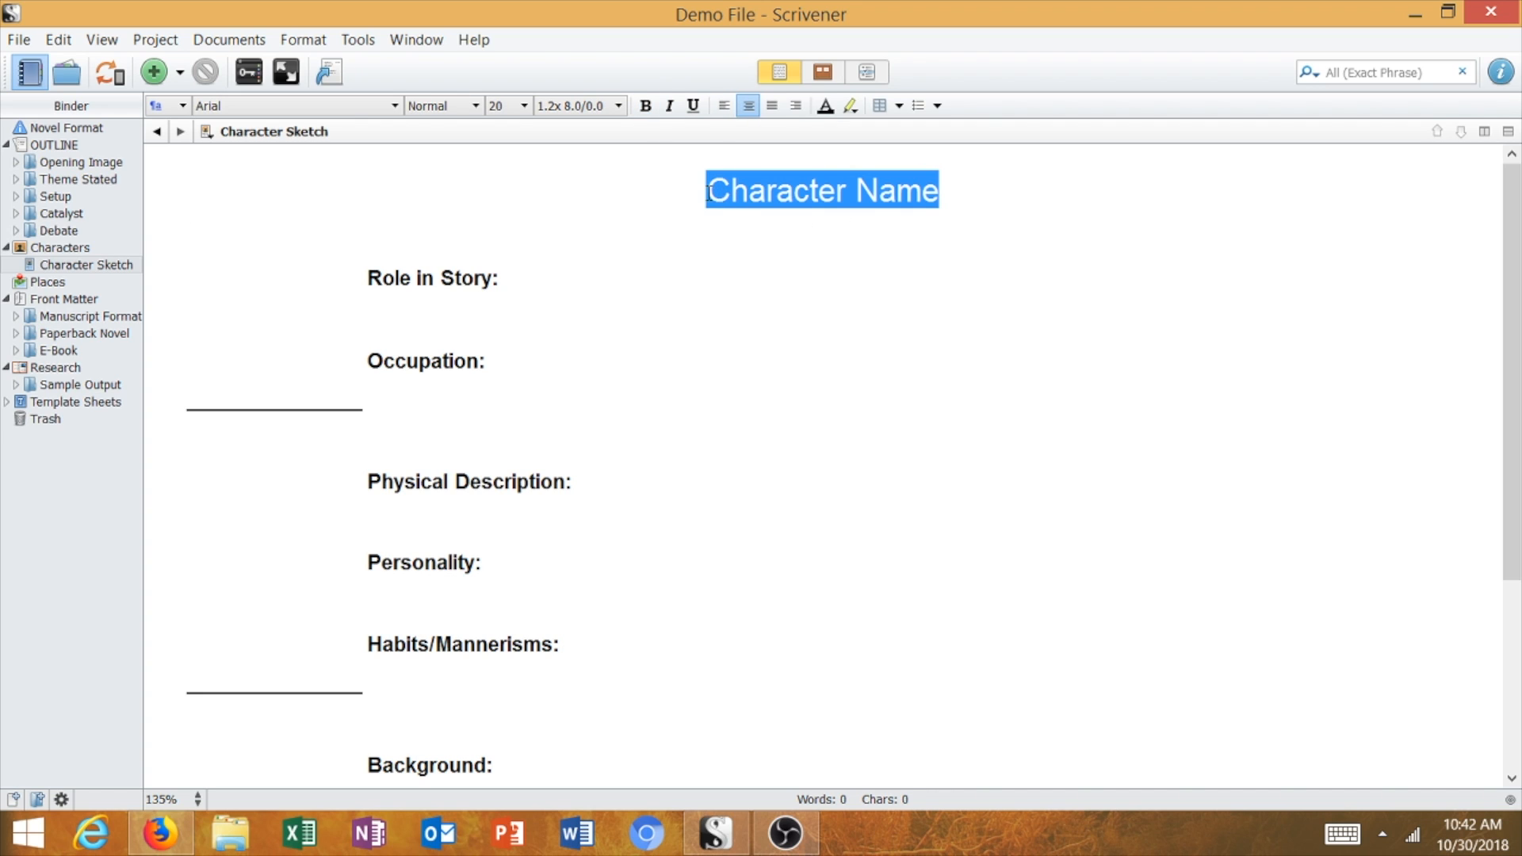
pyautogui.write('Charlotte Bar')
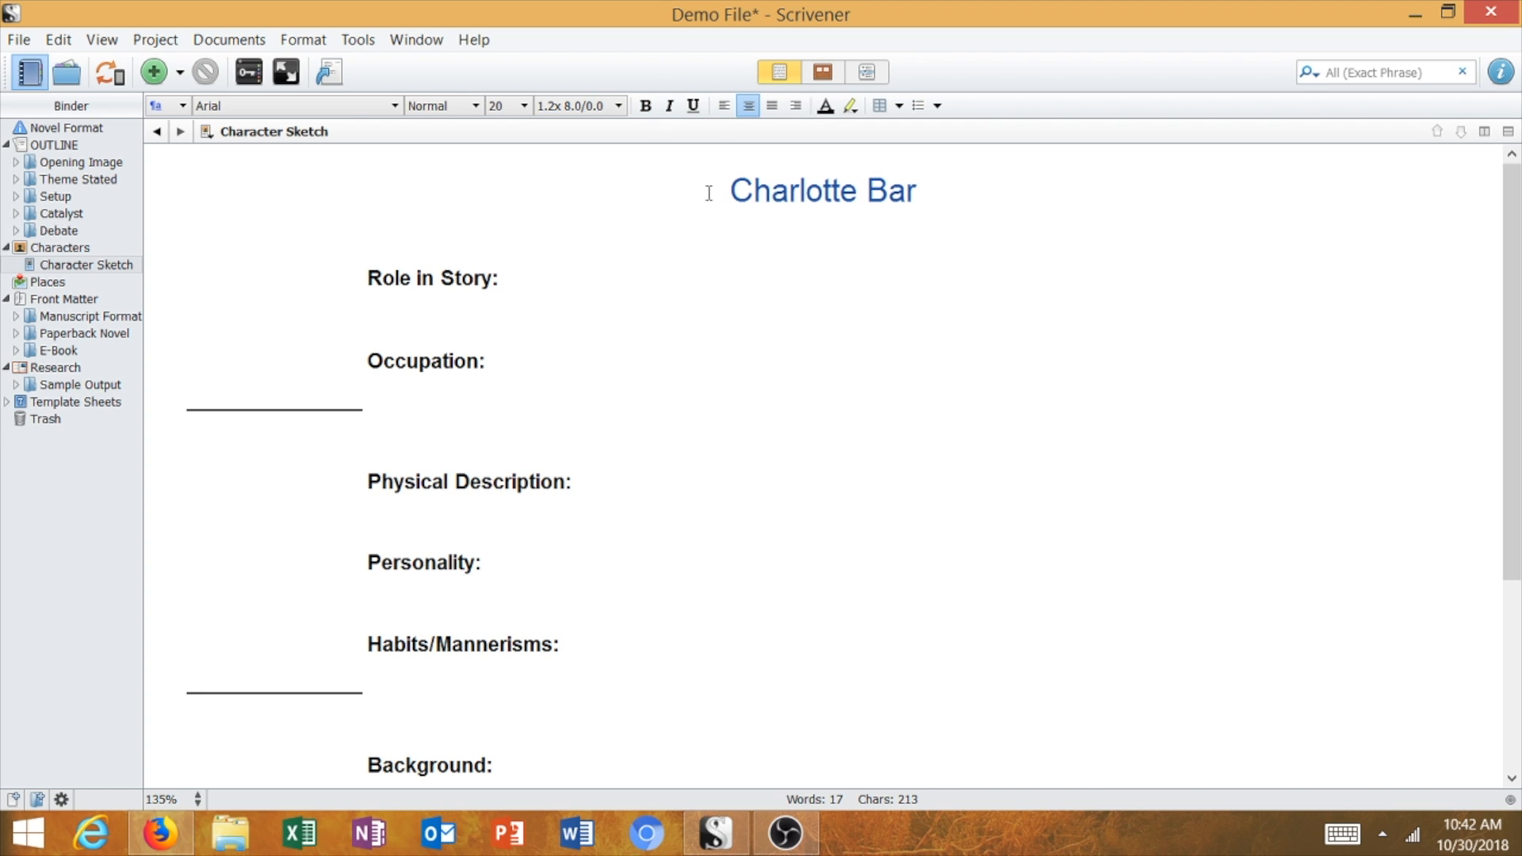
pyautogui.write('clay')
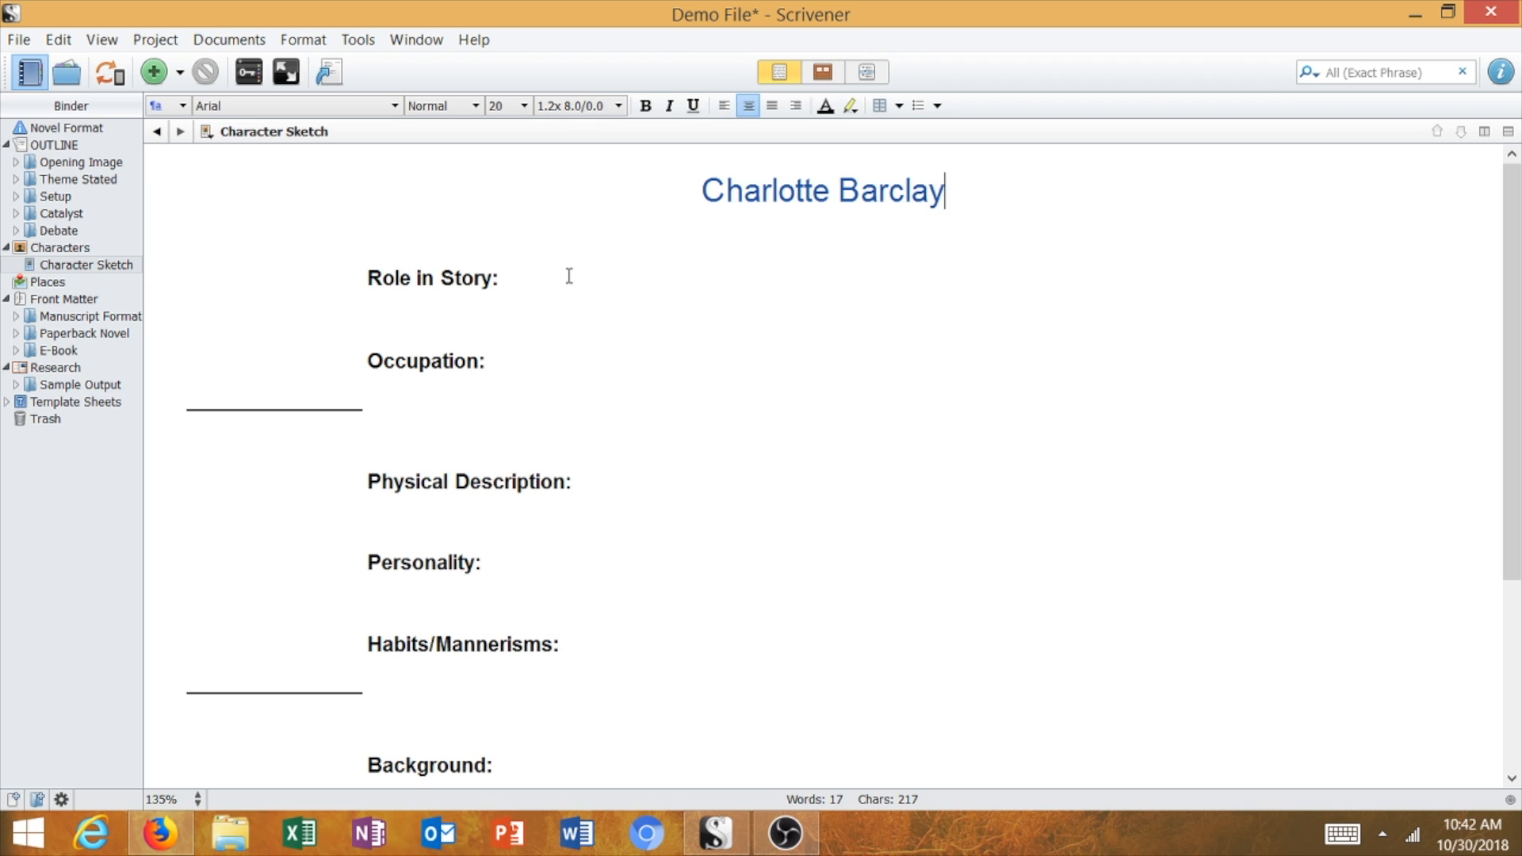
pyautogui.click(569, 277)
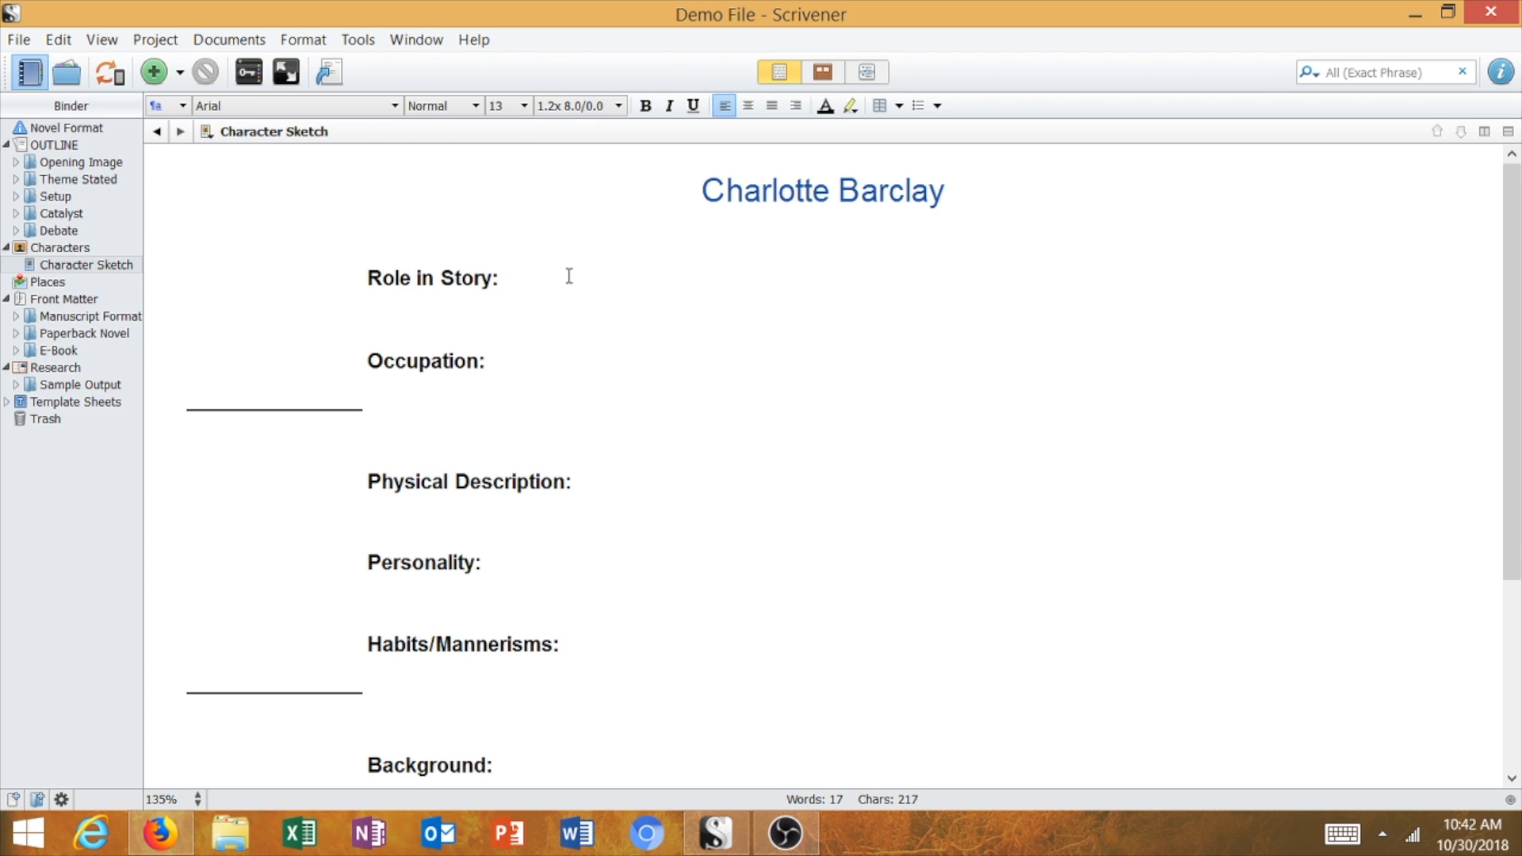
pyautogui.write('Heroine of the Story')
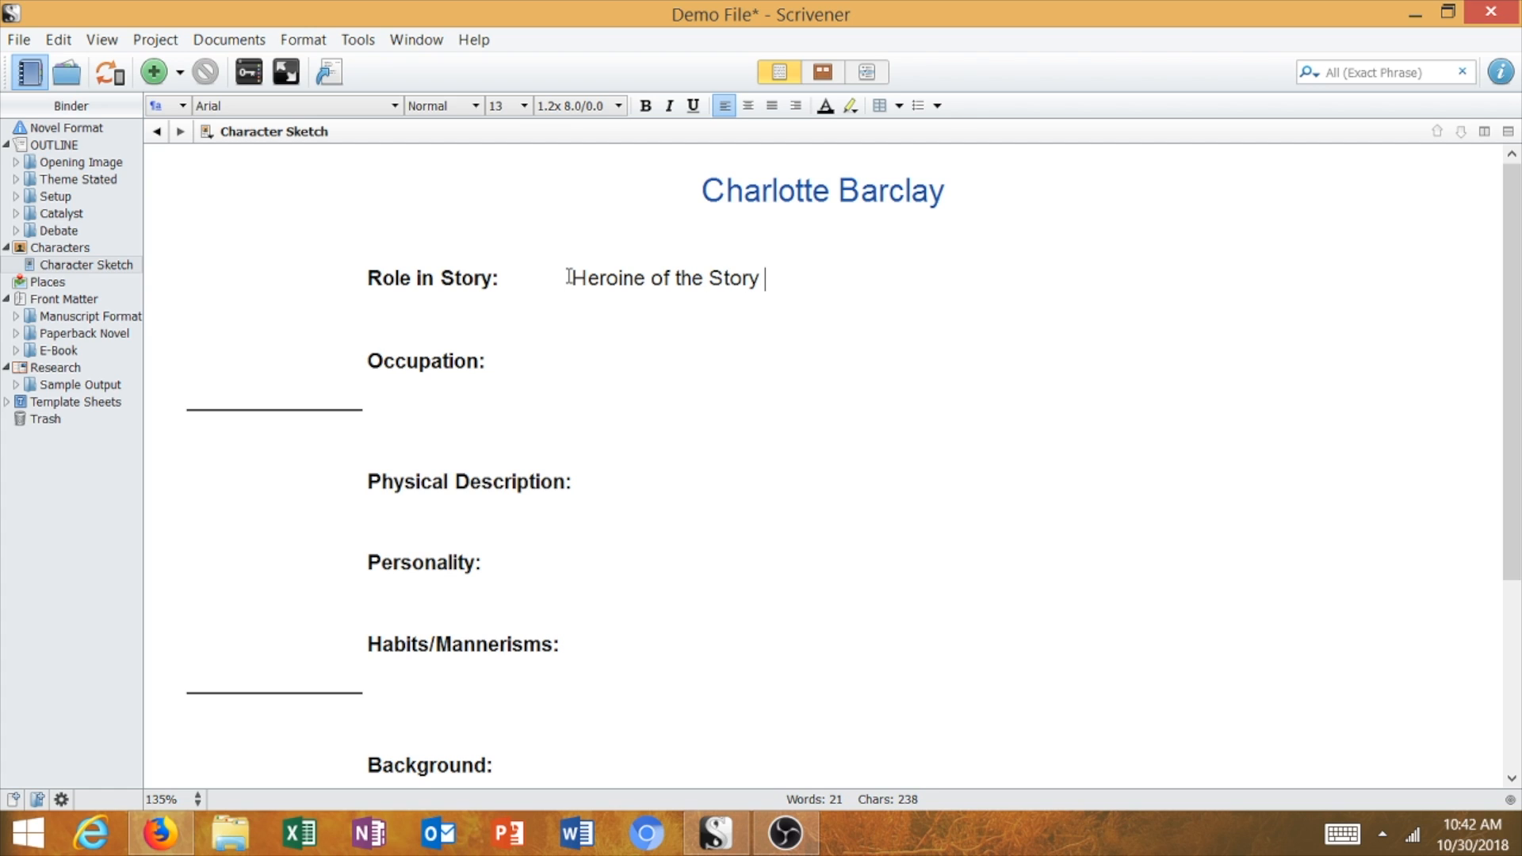